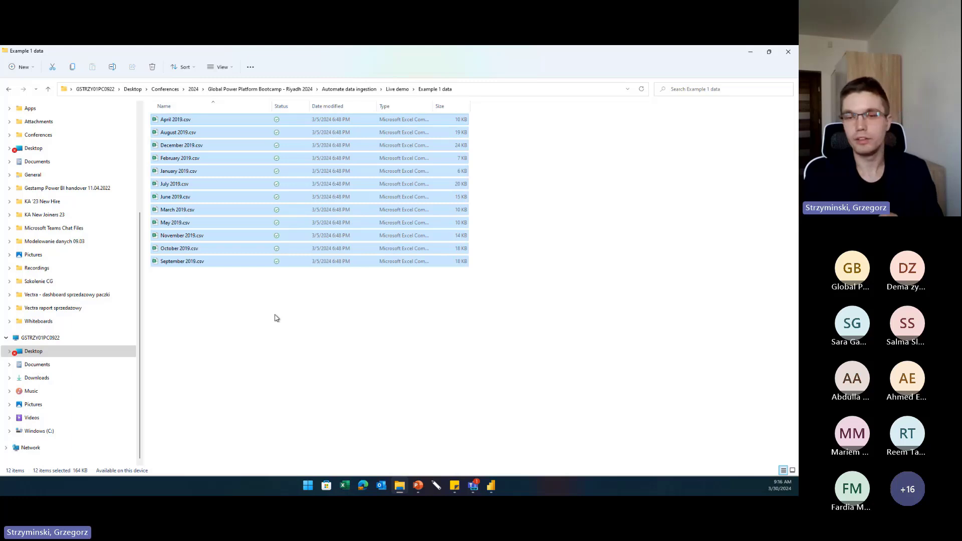
Open January 2019.csv from the Example 1 data folder in Excel.
click(276, 317)
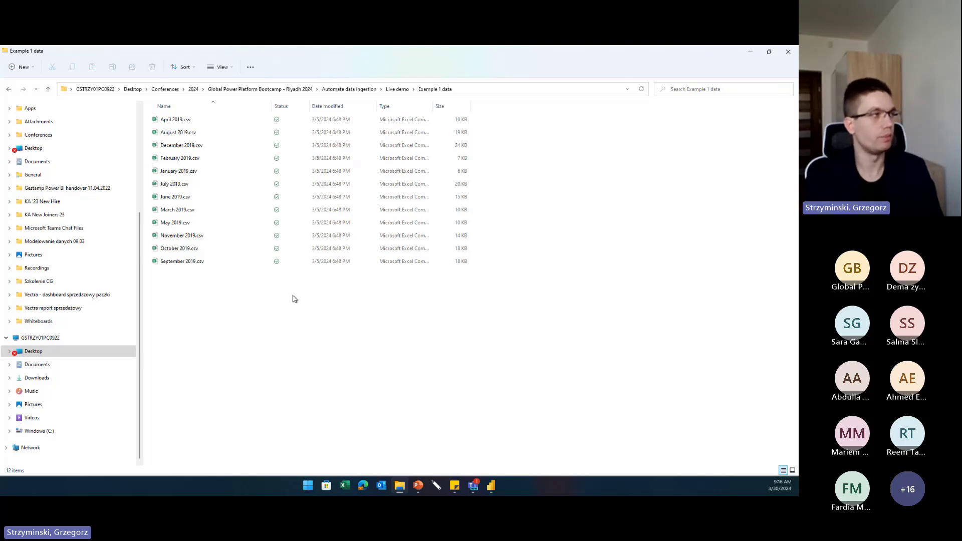
mouse_move(225, 314)
mouse_down()
mouse_move(210, 137)
mouse_move(198, 108)
mouse_move(238, 301)
mouse_up()
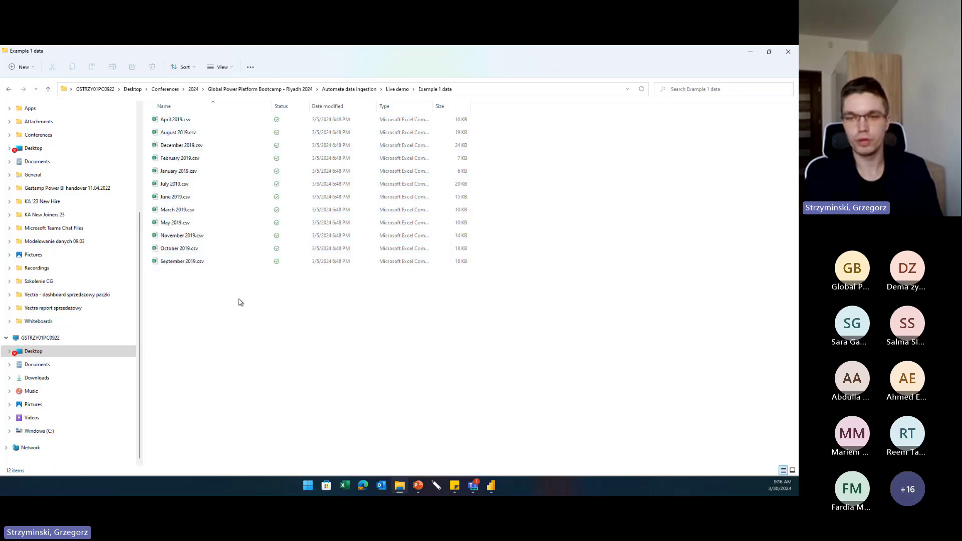
click(197, 173)
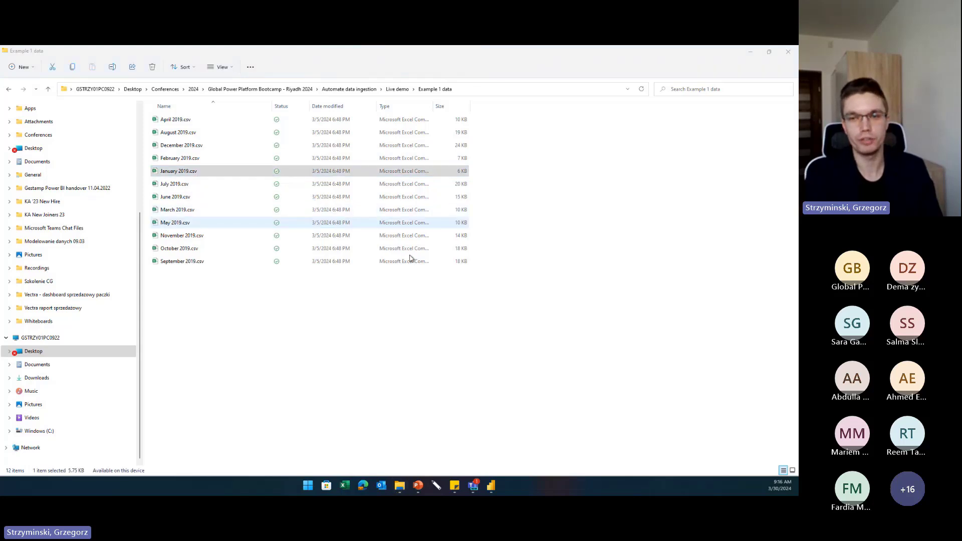
key(Return)
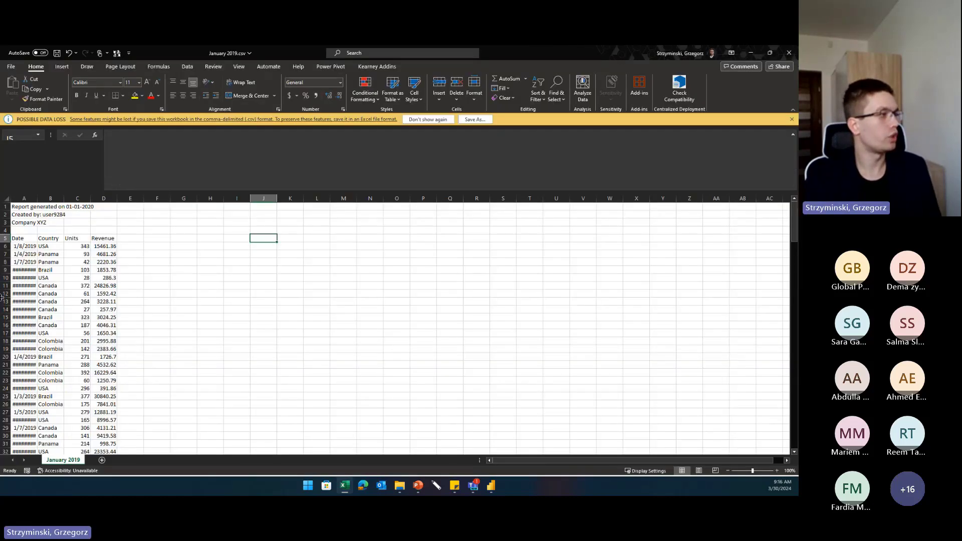
scroll(55, 260, up, 6)
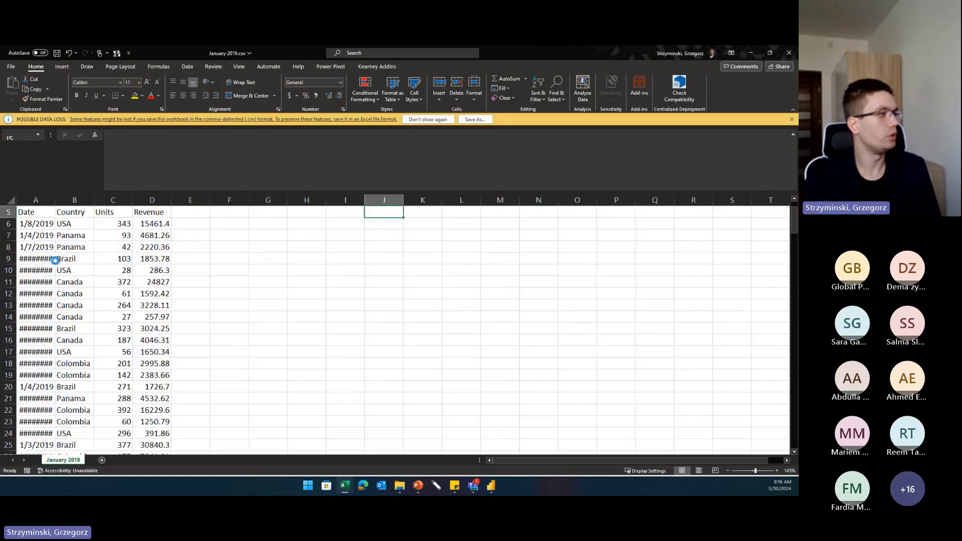
click(323, 251)
click(308, 315)
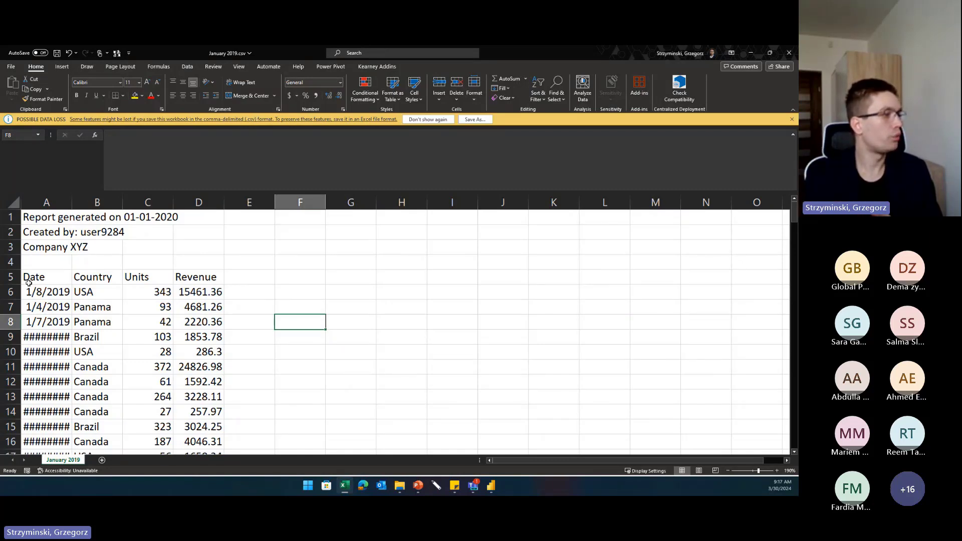
Auto-fit column A so the full dates in the January 2019 sheet can be read.
drag(38, 277, 215, 354)
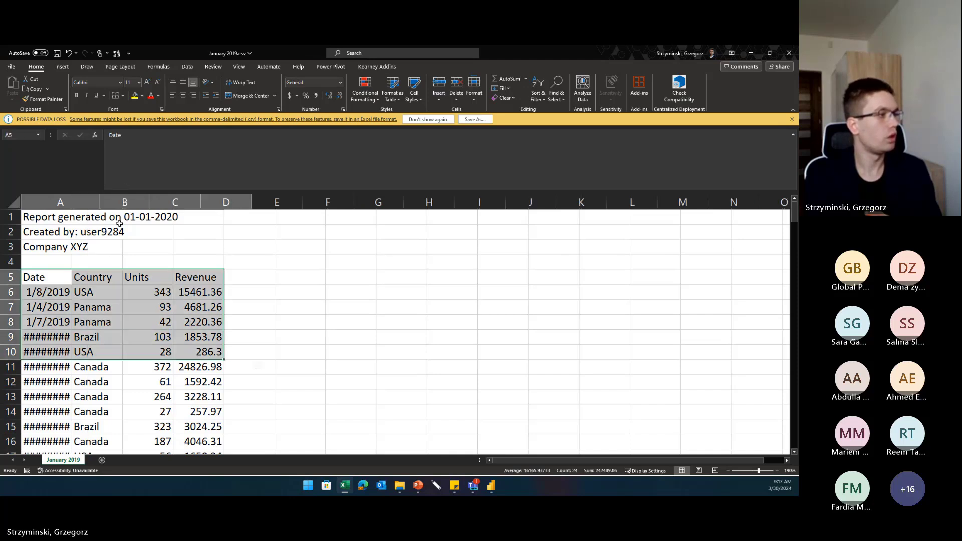
double_click(71, 202)
click(179, 296)
Examine the values in the Date, Country, Units and Revenue columns beneath the row 5 headers.
drag(41, 275, 80, 384)
drag(113, 279, 120, 369)
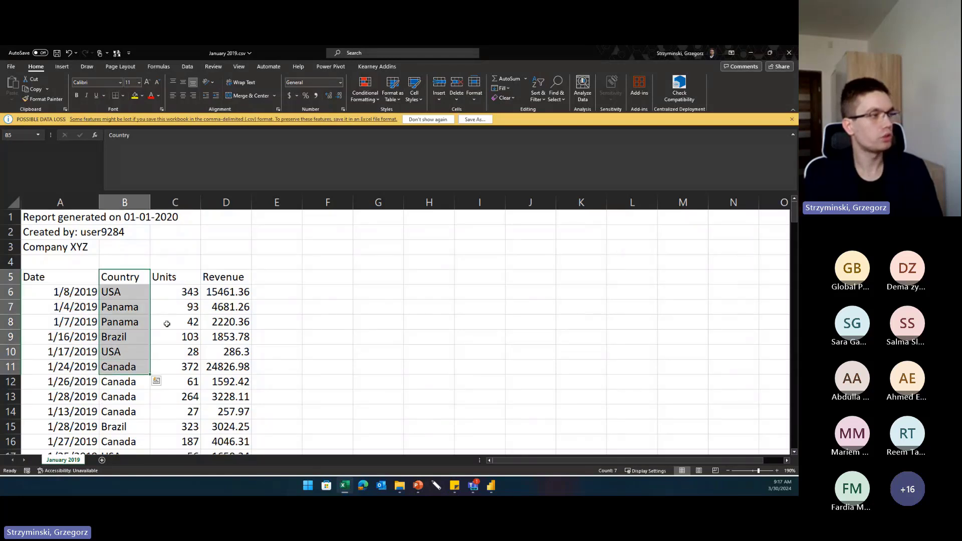
drag(189, 275, 226, 369)
click(283, 334)
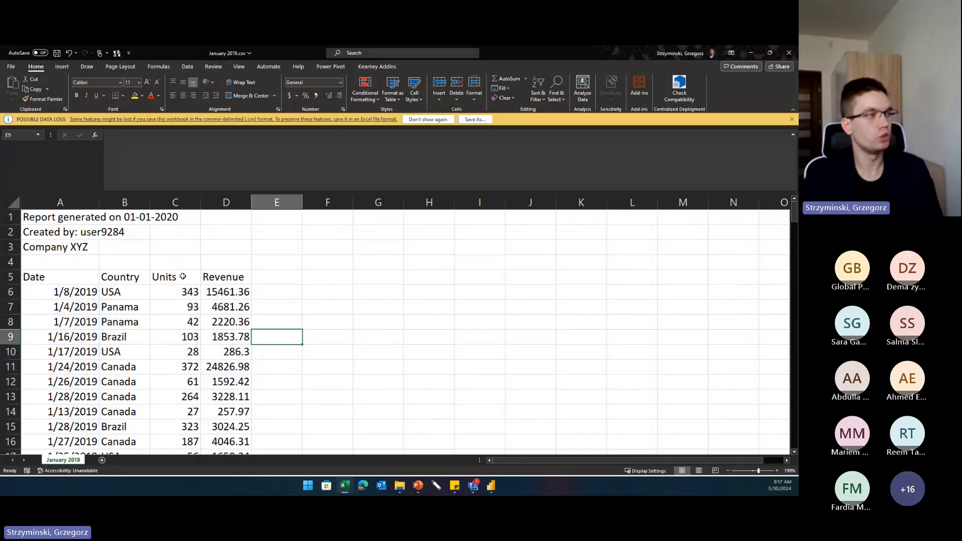
drag(183, 276, 222, 330)
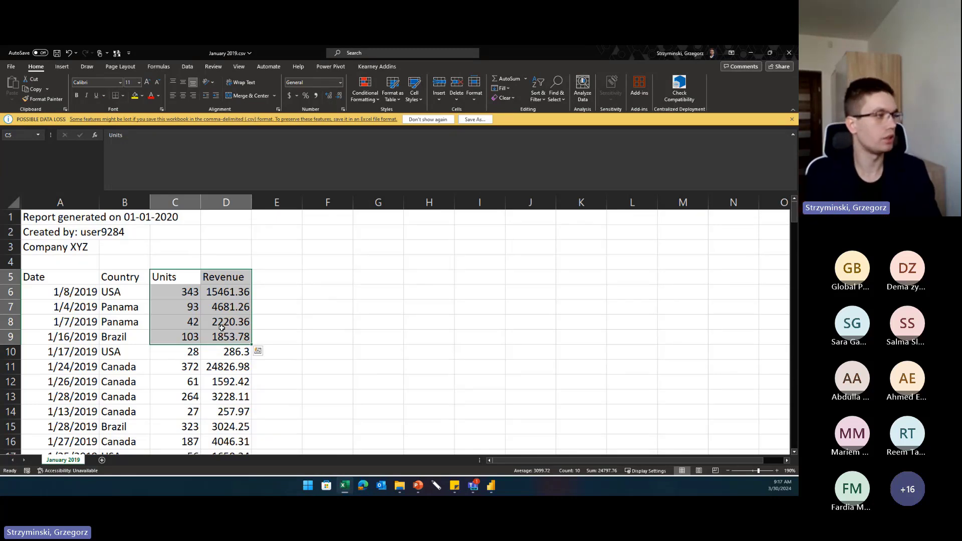
click(135, 309)
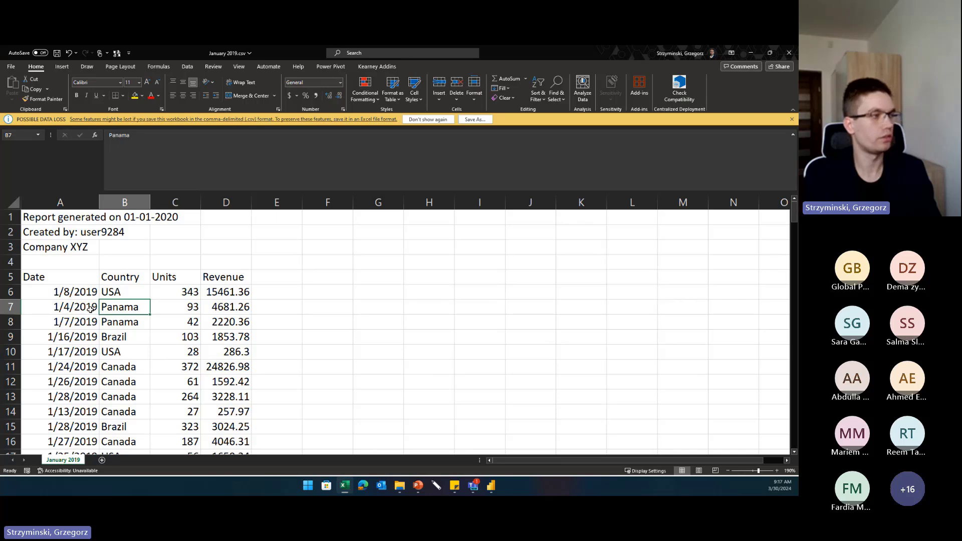
click(90, 308)
click(236, 322)
drag(228, 289, 238, 325)
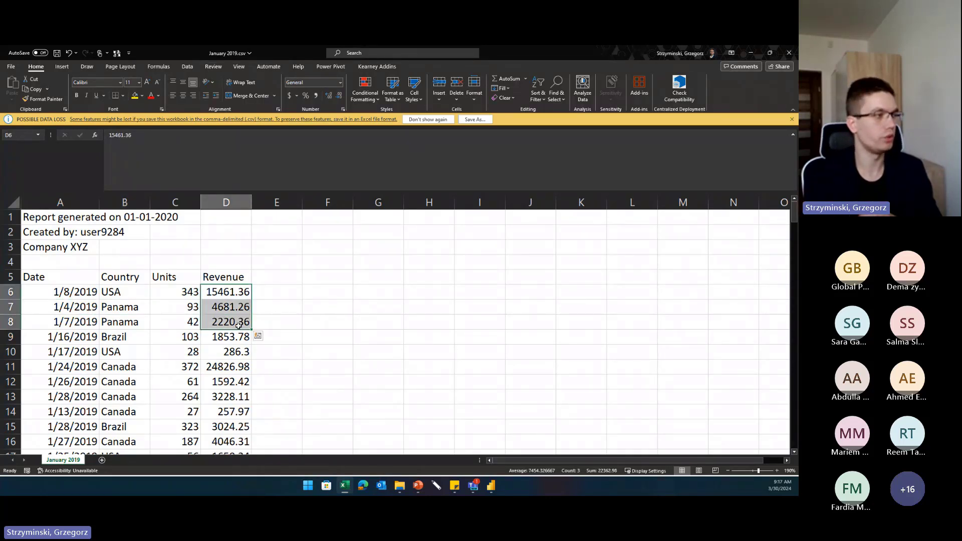
drag(175, 294, 186, 317)
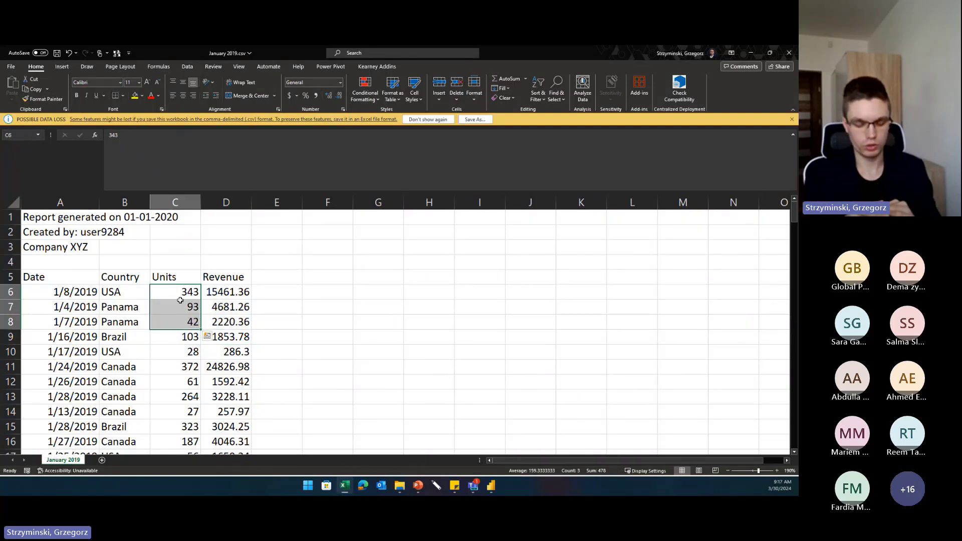
click(130, 291)
click(75, 291)
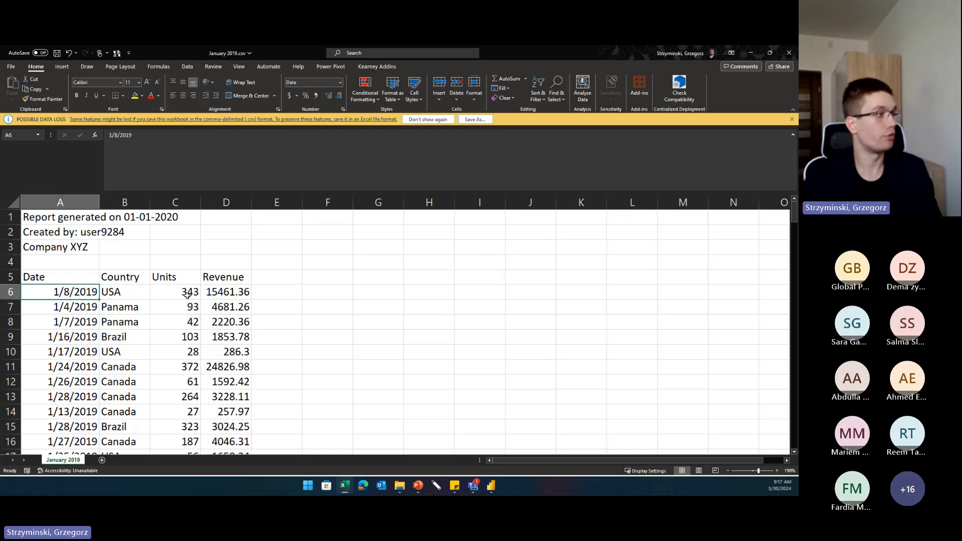
Examine the report information in cells A1:A3 and the blank row 4 above the data table.
click(182, 259)
key(ctrl+z)
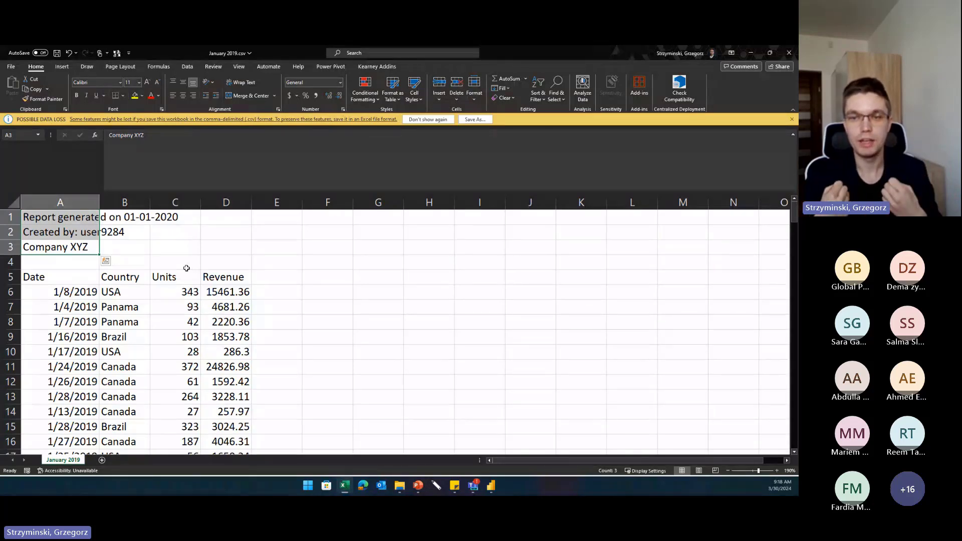
click(187, 268)
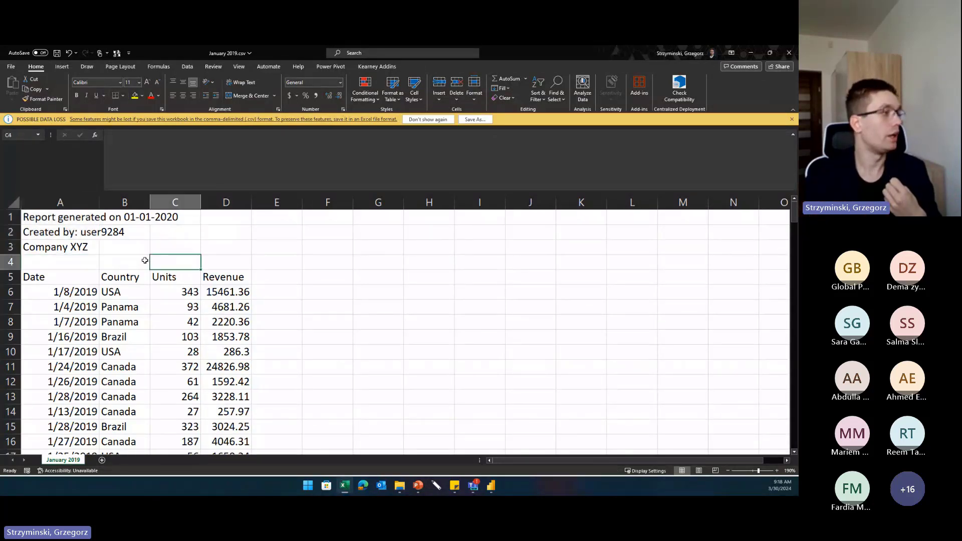
click(51, 260)
click(47, 251)
drag(50, 277, 236, 411)
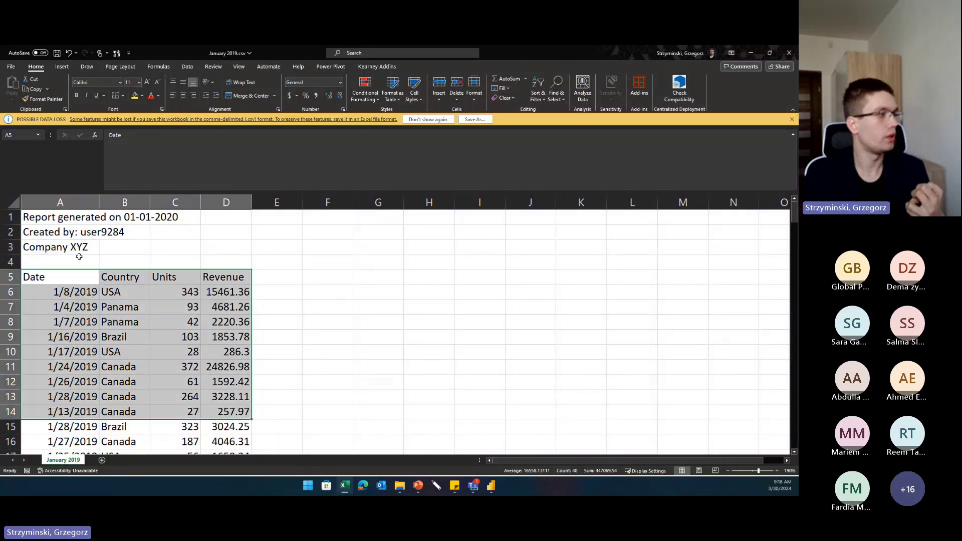
click(63, 248)
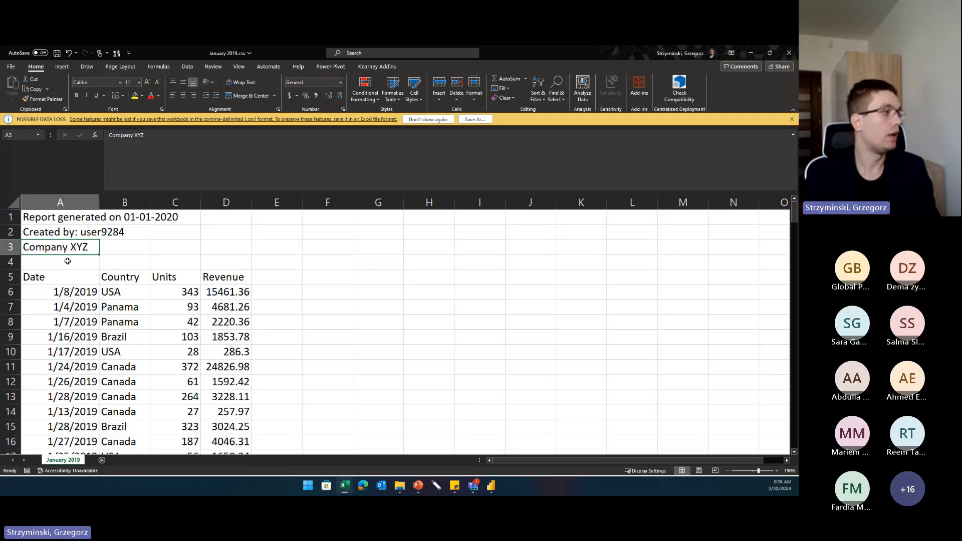
click(120, 261)
click(43, 235)
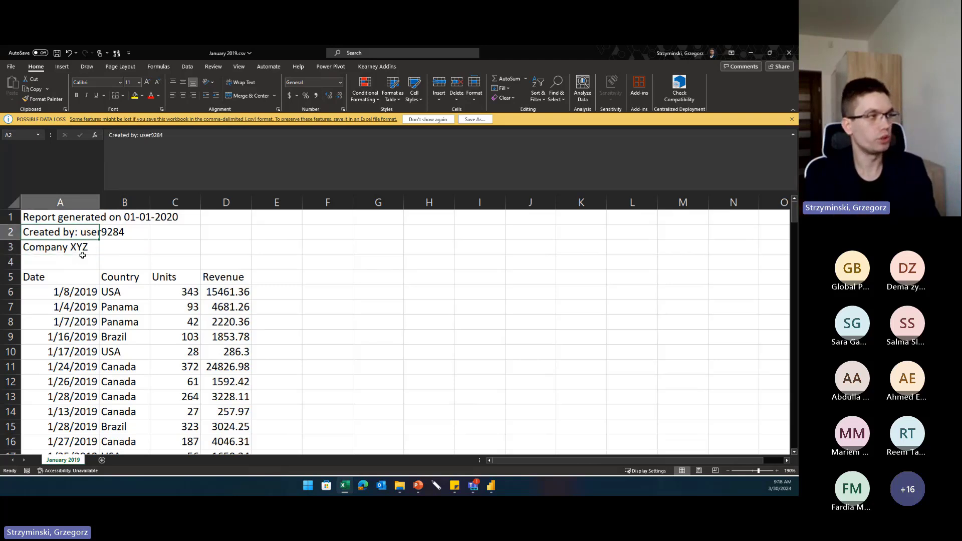
key(Up)
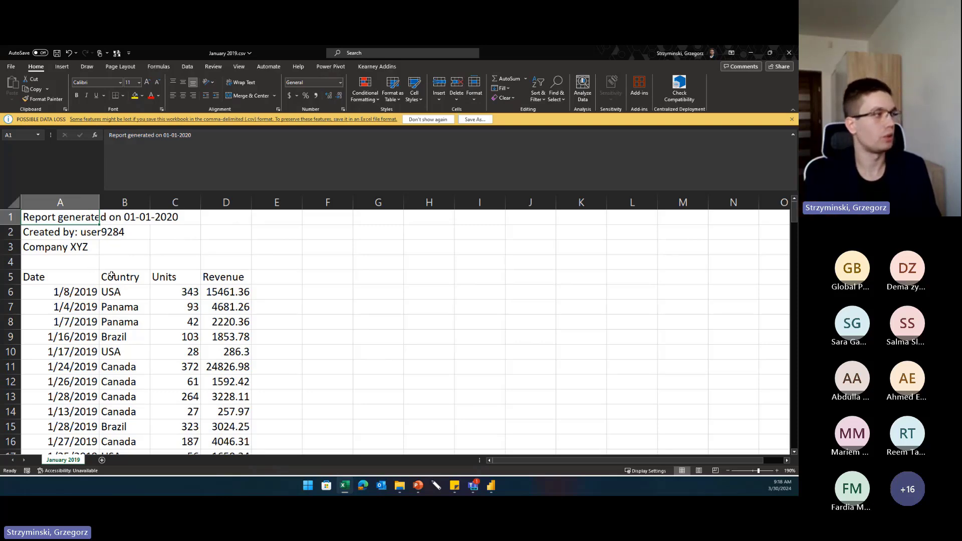
scroll(111, 275, down, 2)
click(48, 250)
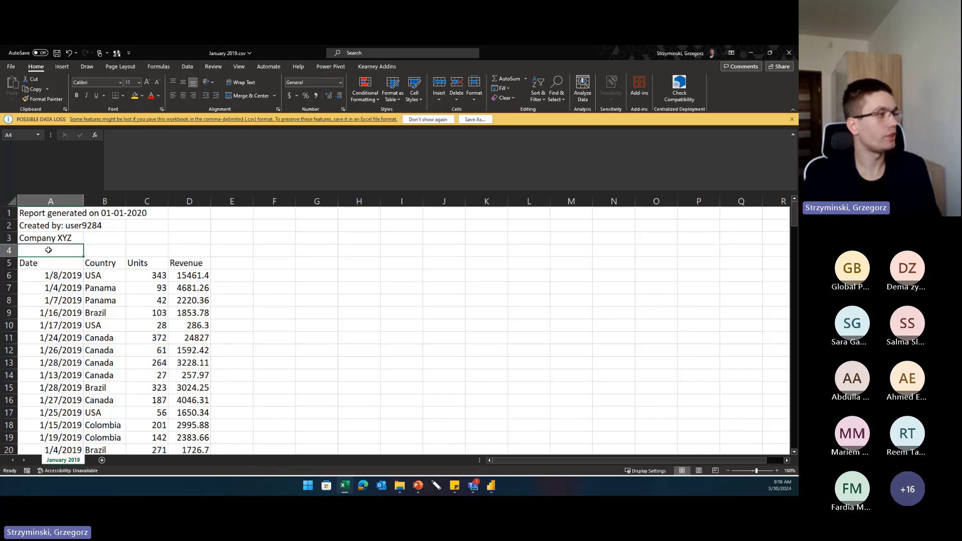
drag(49, 237, 48, 213)
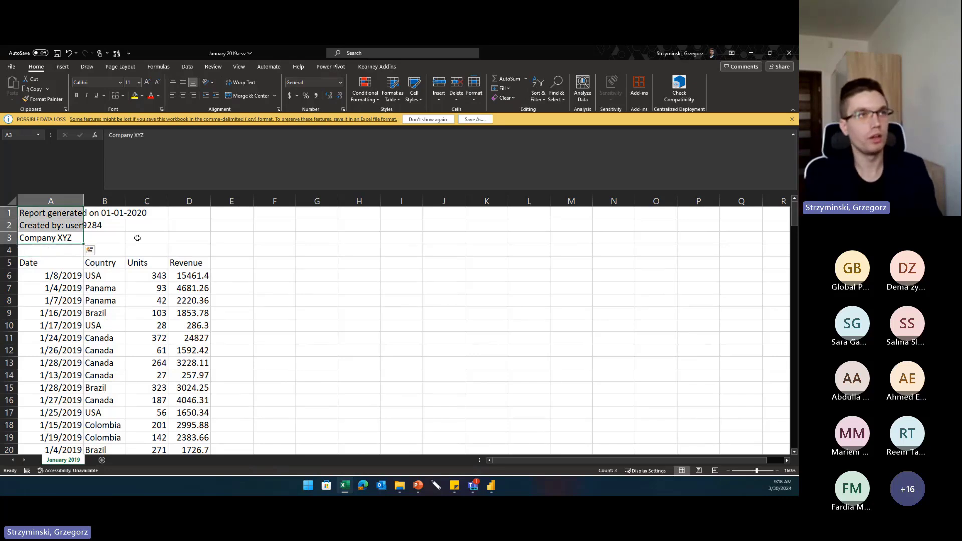
Close January 2019.csv without saving the changes and return to the Example 1 data folder.
click(789, 52)
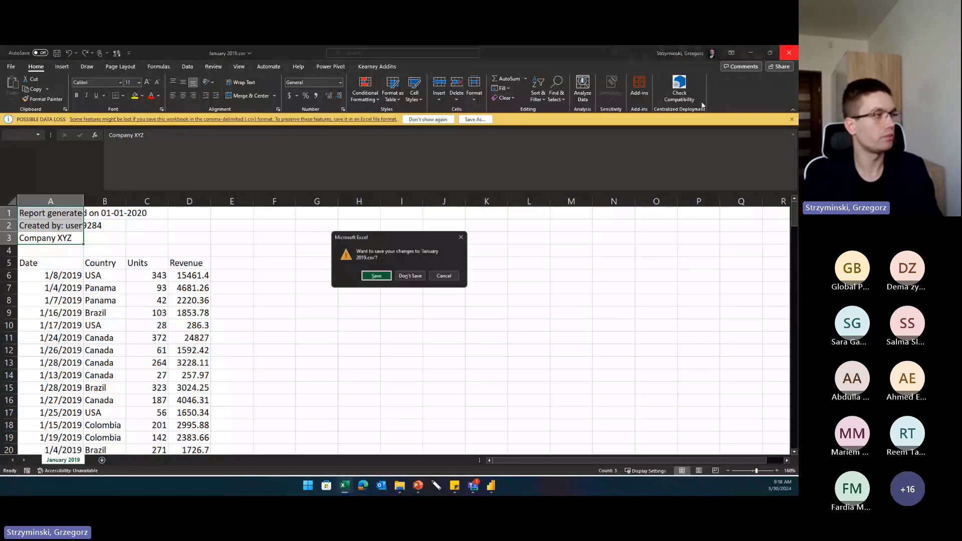
click(402, 277)
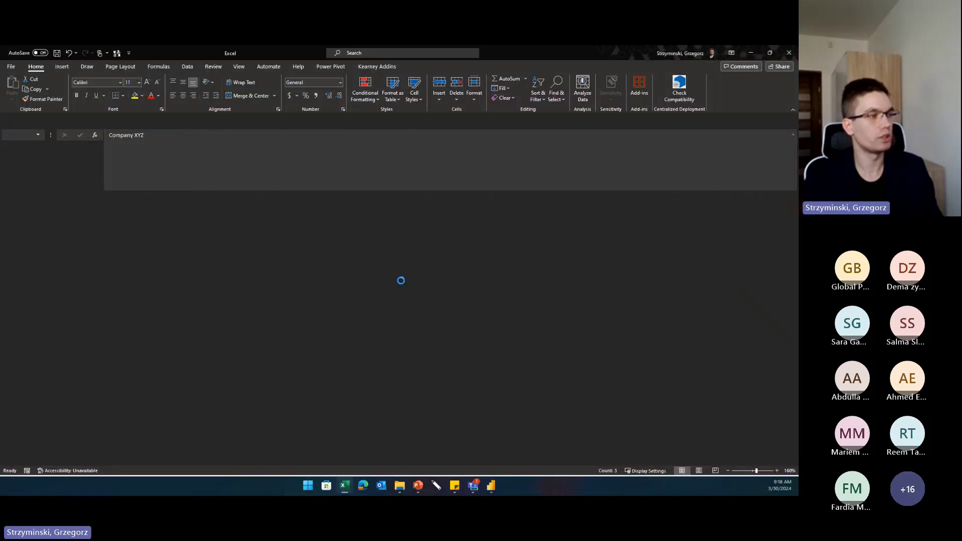
drag(251, 317, 186, 126)
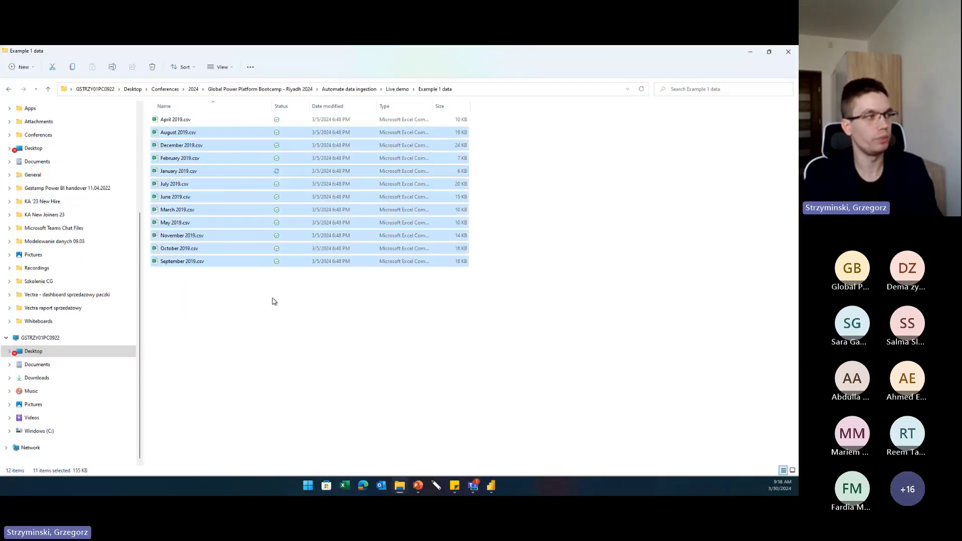
click(275, 300)
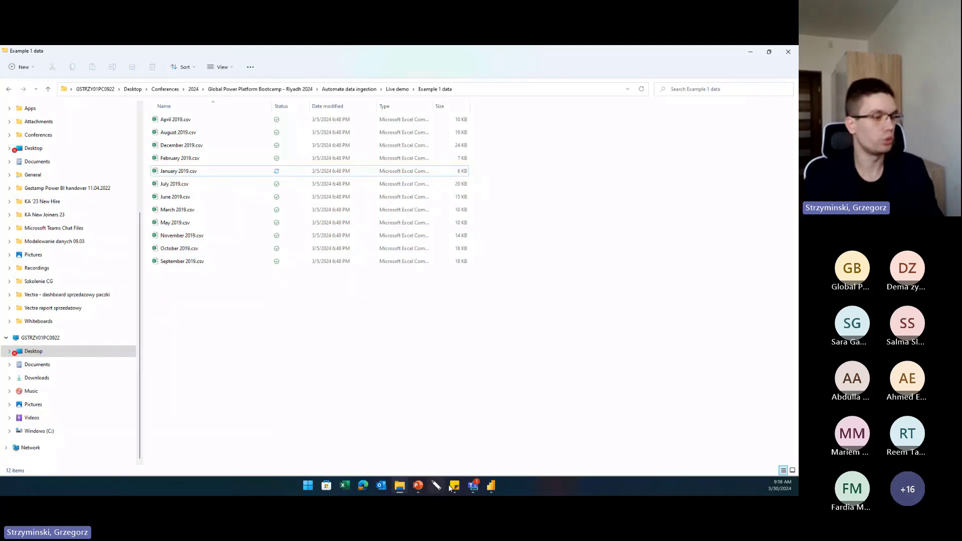
Switch to Power BI Desktop and open the Power Query Editor for the Example report.
click(491, 486)
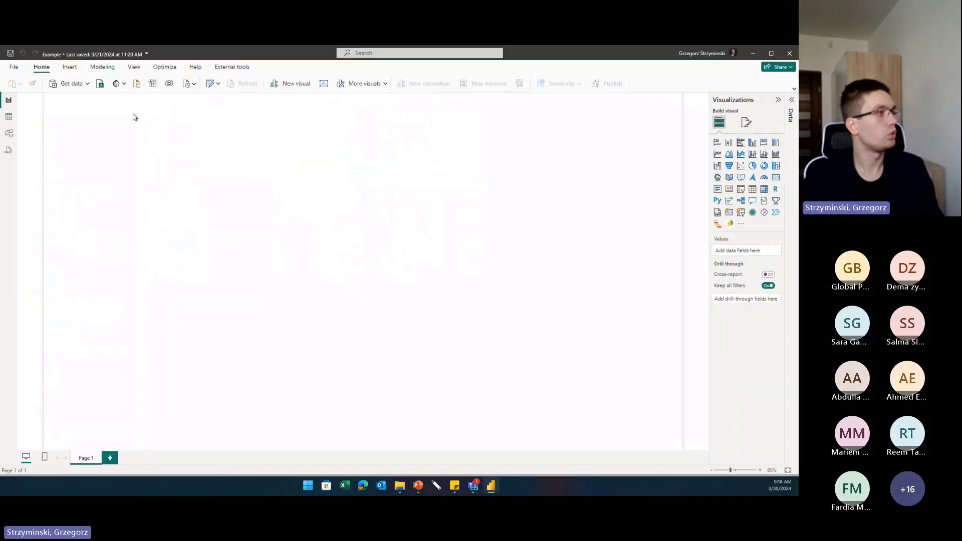
click(210, 83)
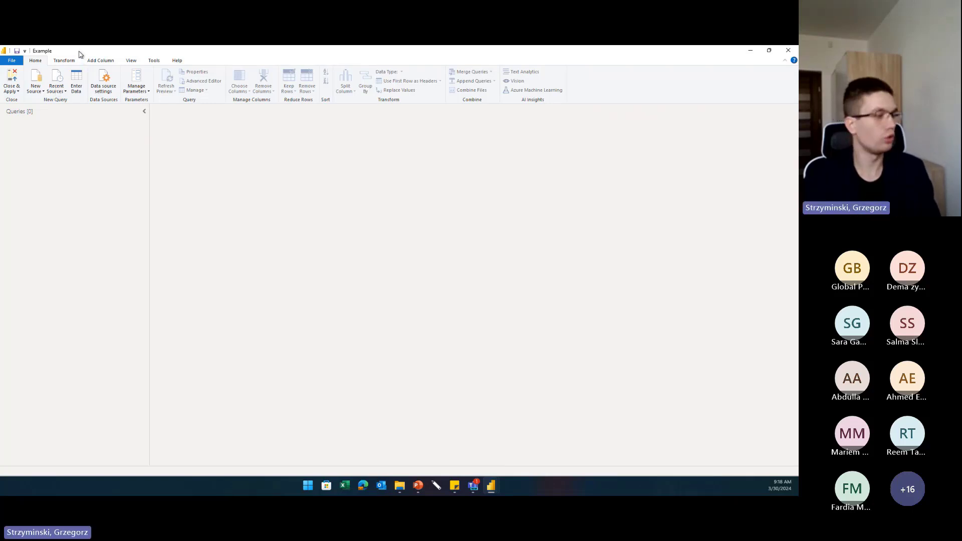
Review the monthly CSV files in the Example 1 data folder, then return to the Power Query Editor.
click(399, 485)
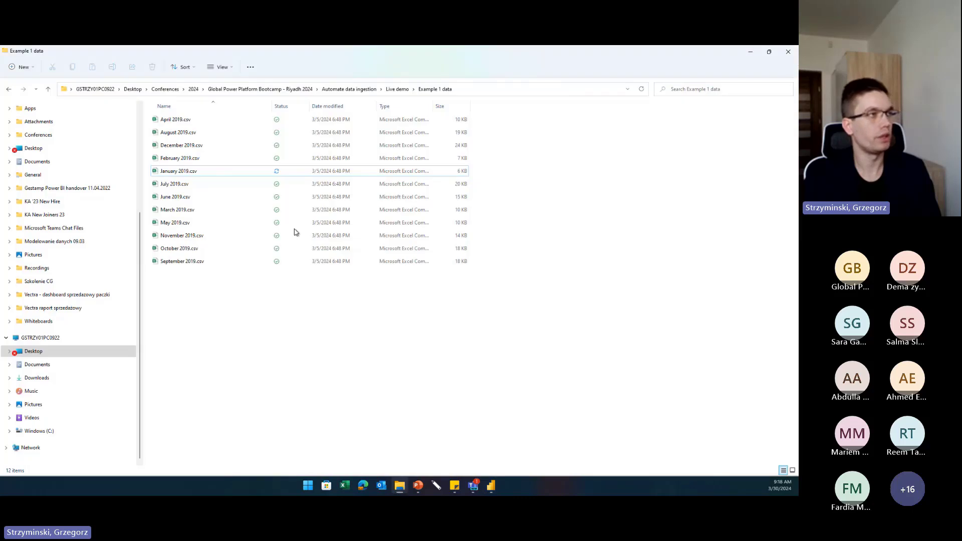
drag(307, 295, 282, 172)
click(535, 219)
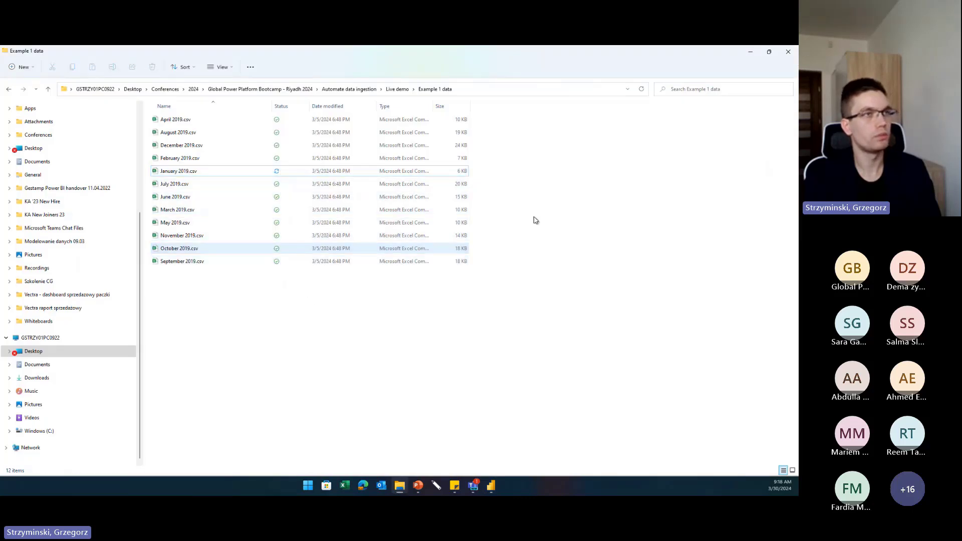
click(751, 51)
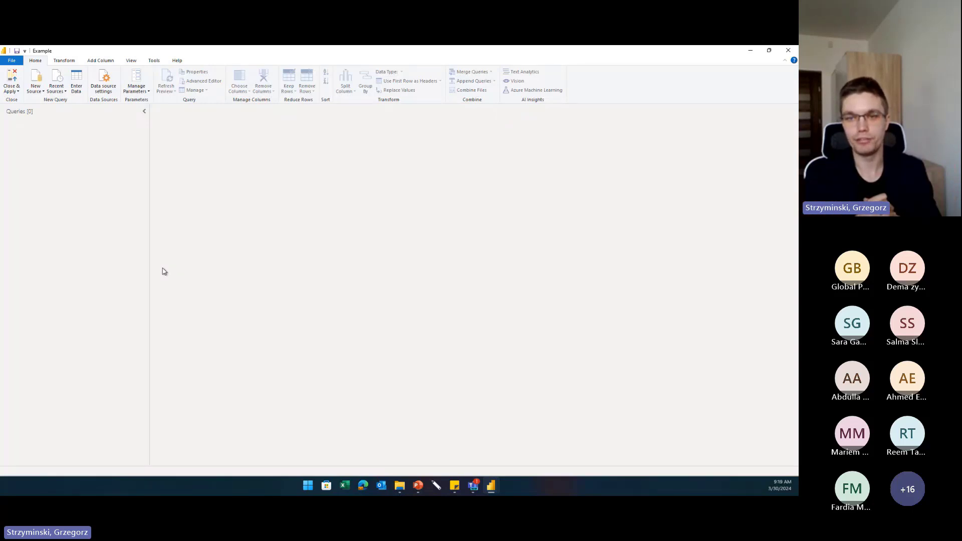
Start a new data source connection using the Folder connector.
click(36, 91)
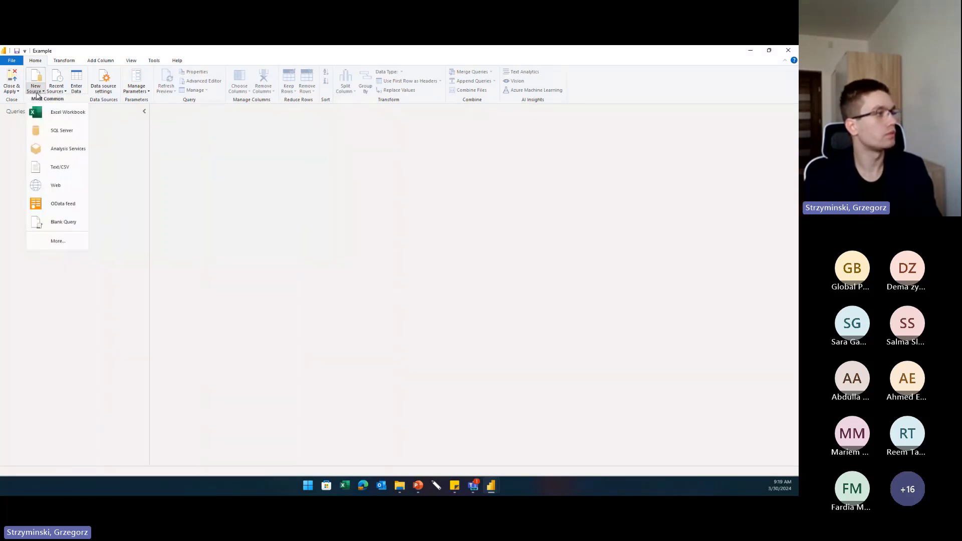
click(58, 246)
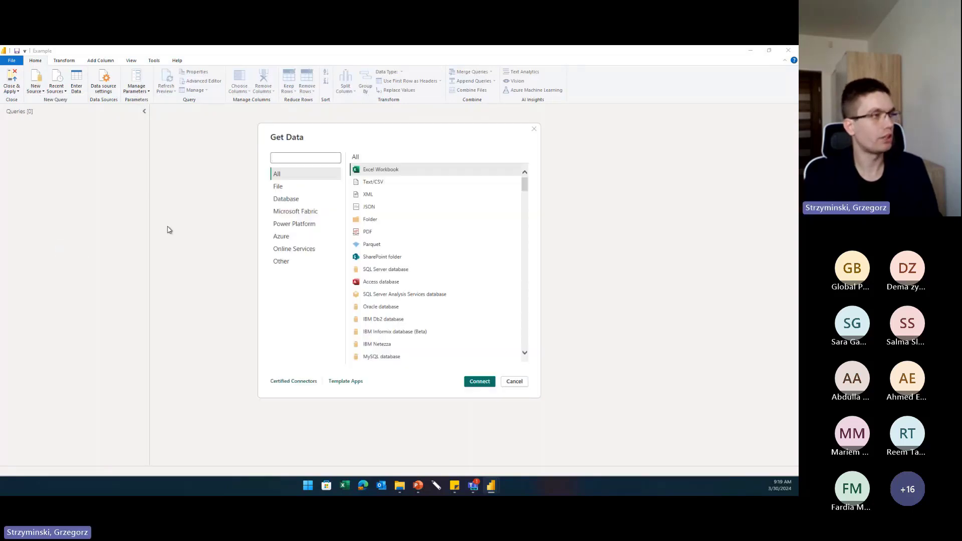
text(folde)
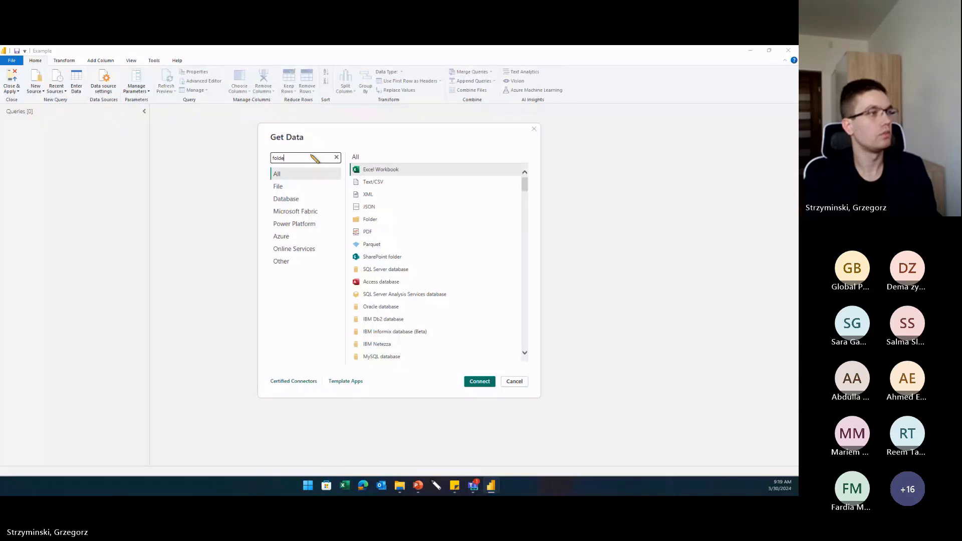
text(r)
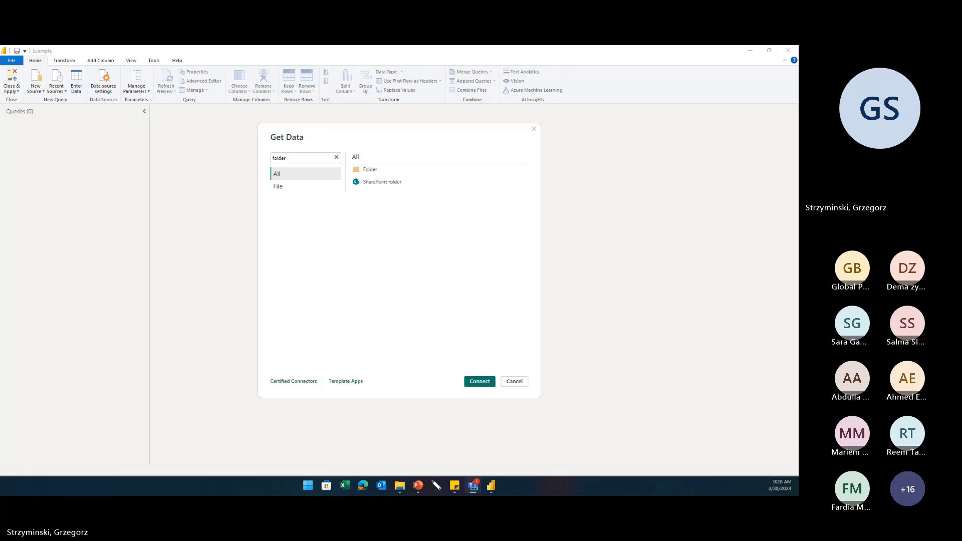
click(371, 169)
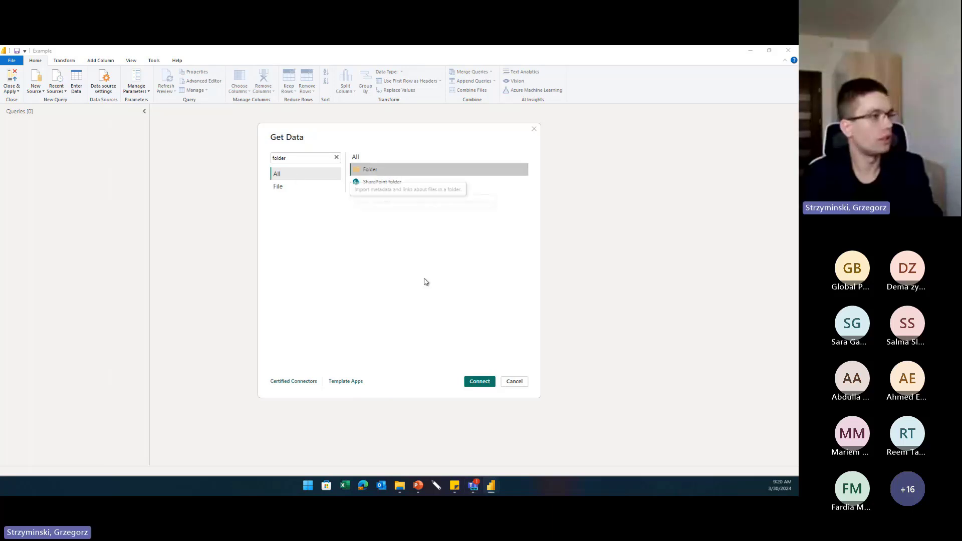
click(476, 381)
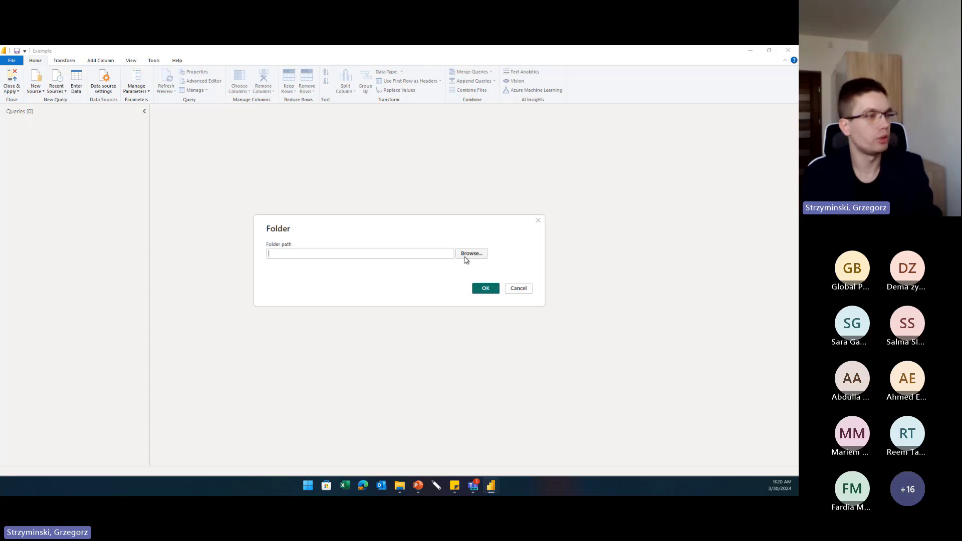
Connect to the Example 1 data folder under Riyadh 2024's Automate data ingestion Live demo, and load its file list for transformation without combining.
click(466, 256)
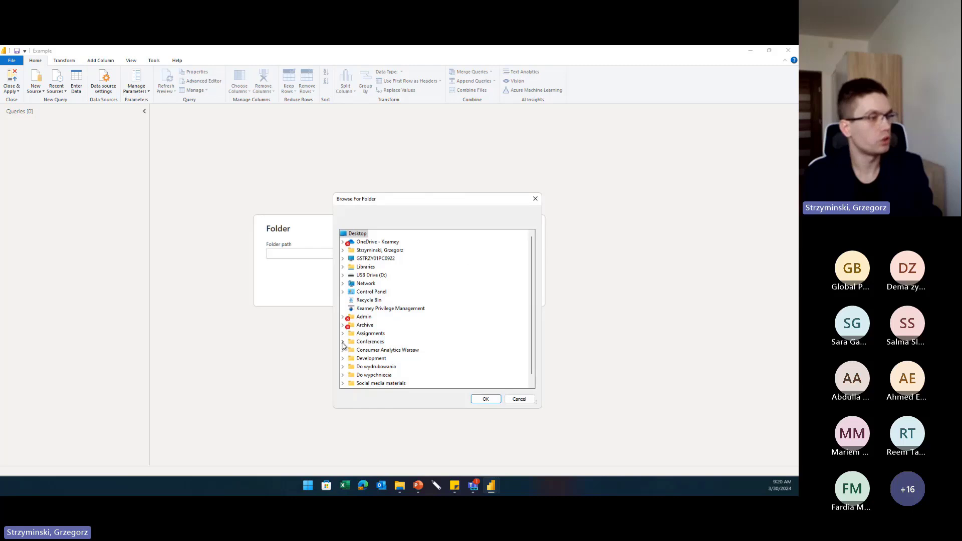
click(343, 341)
click(350, 359)
scroll(352, 362, down, 1)
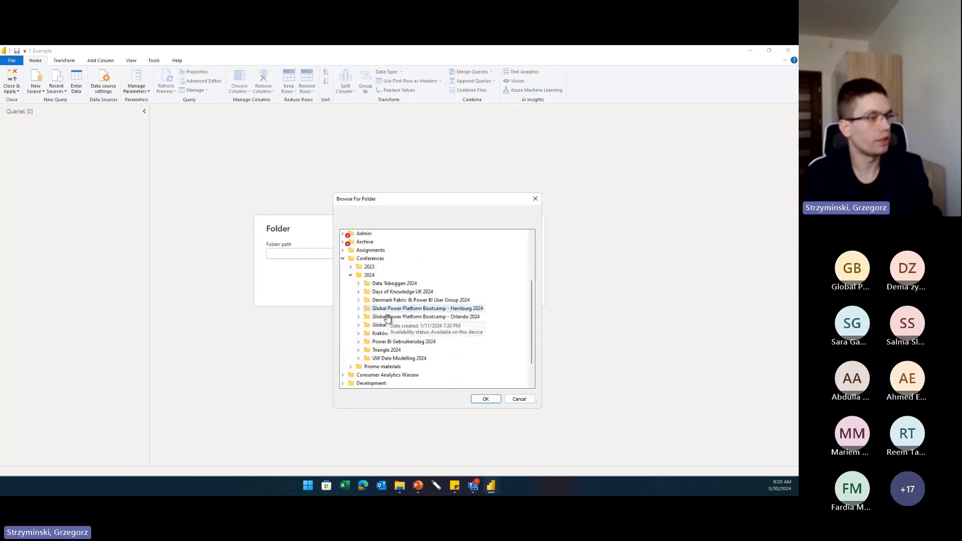
click(358, 325)
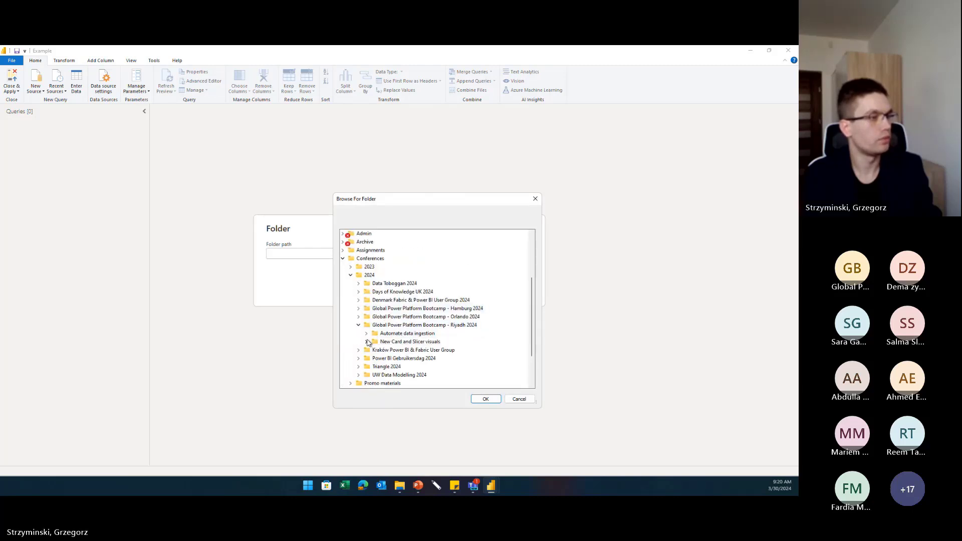
click(406, 333)
click(366, 333)
click(375, 342)
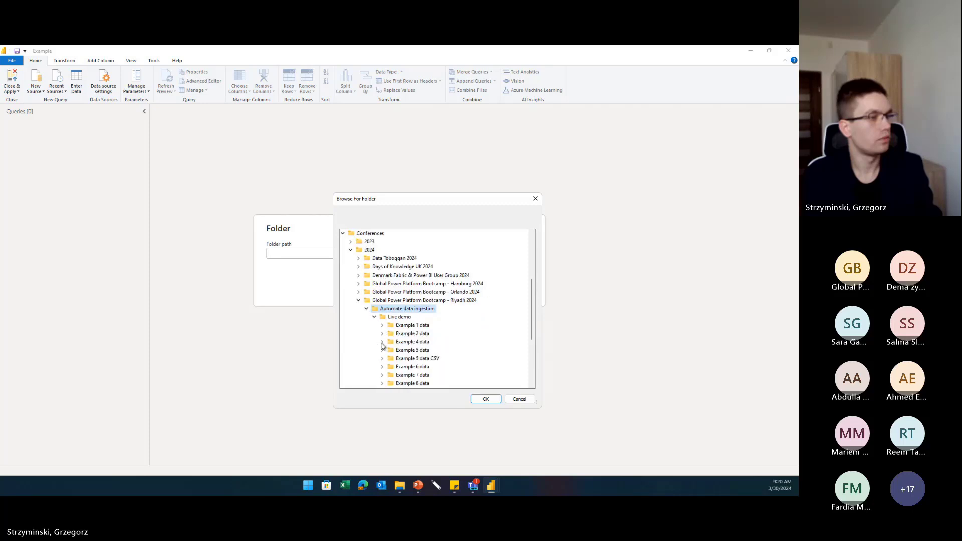
click(406, 325)
click(485, 399)
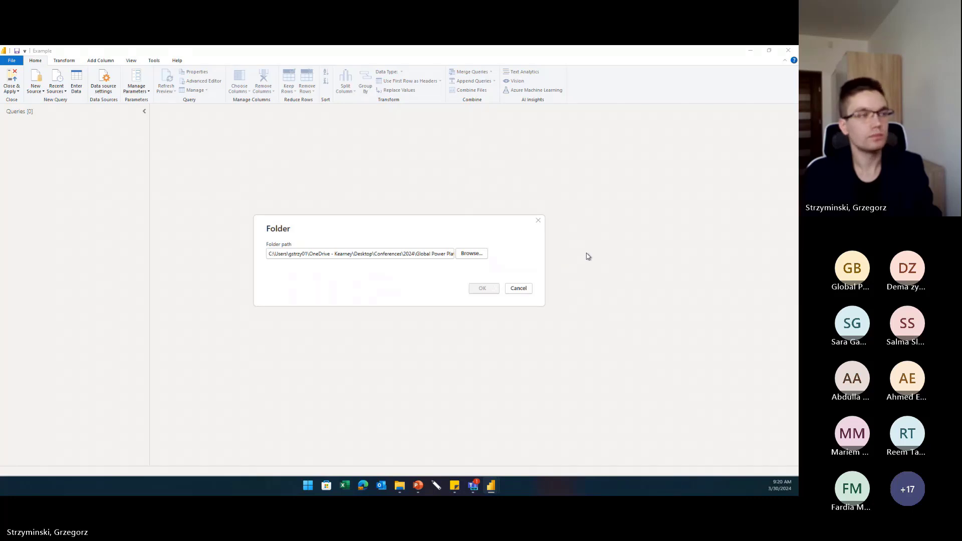
key(Return)
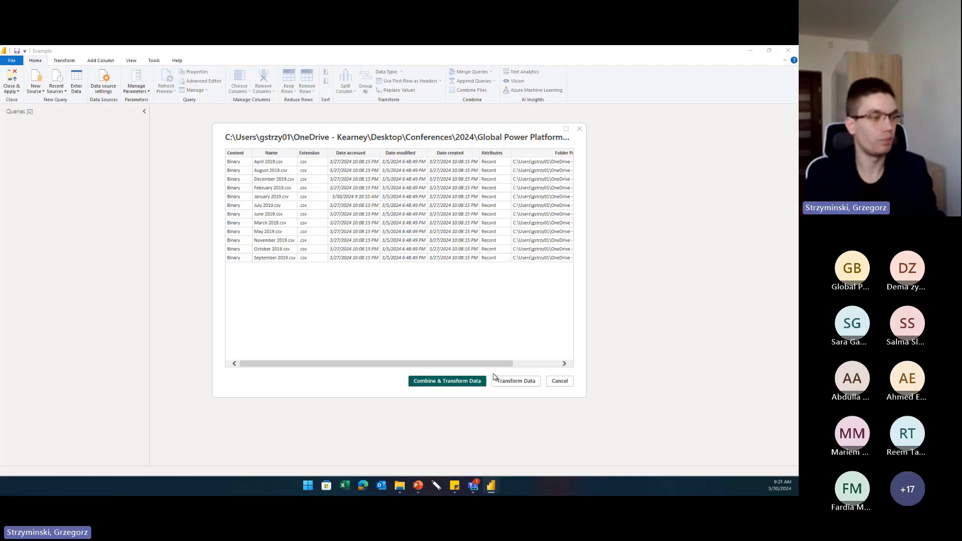
click(530, 382)
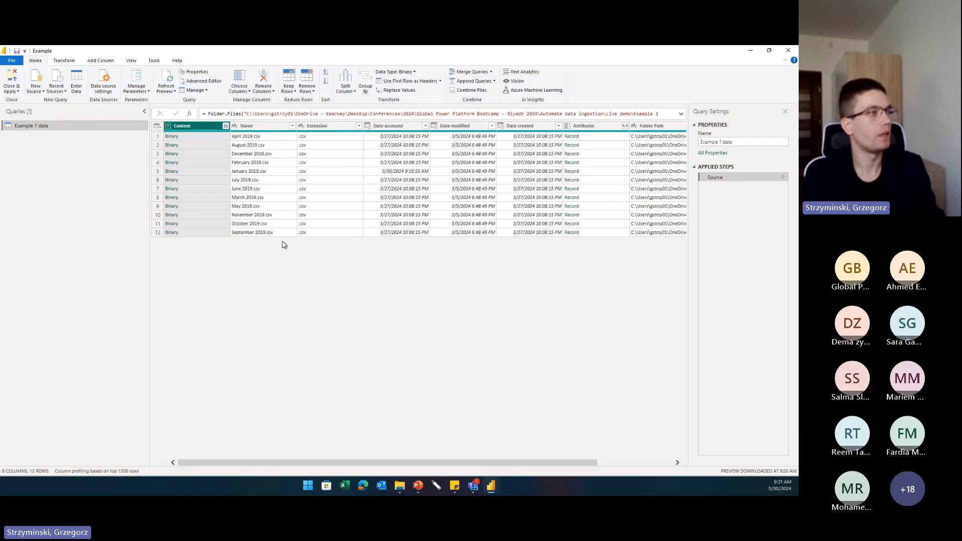
Rename the Example 1 data query to All files.
click(745, 142)
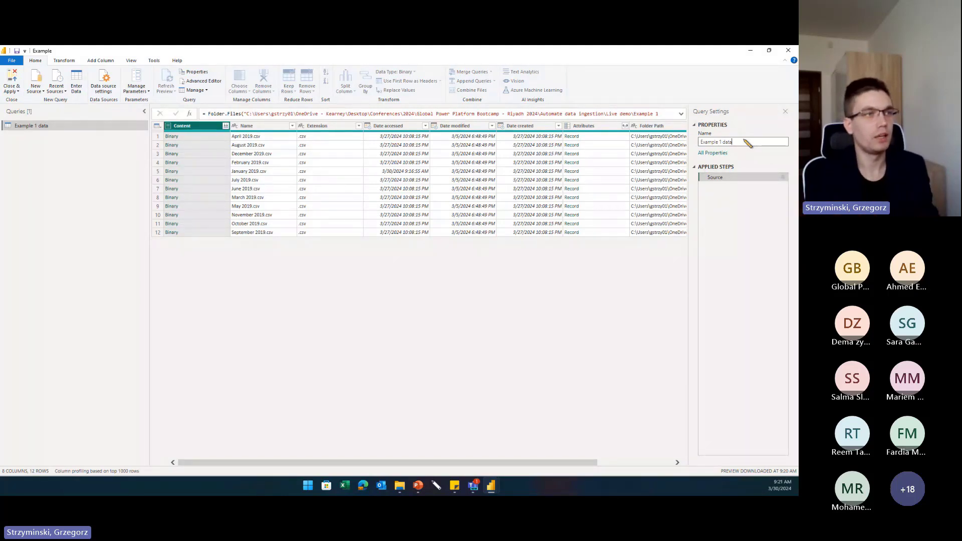
triple_click(748, 143)
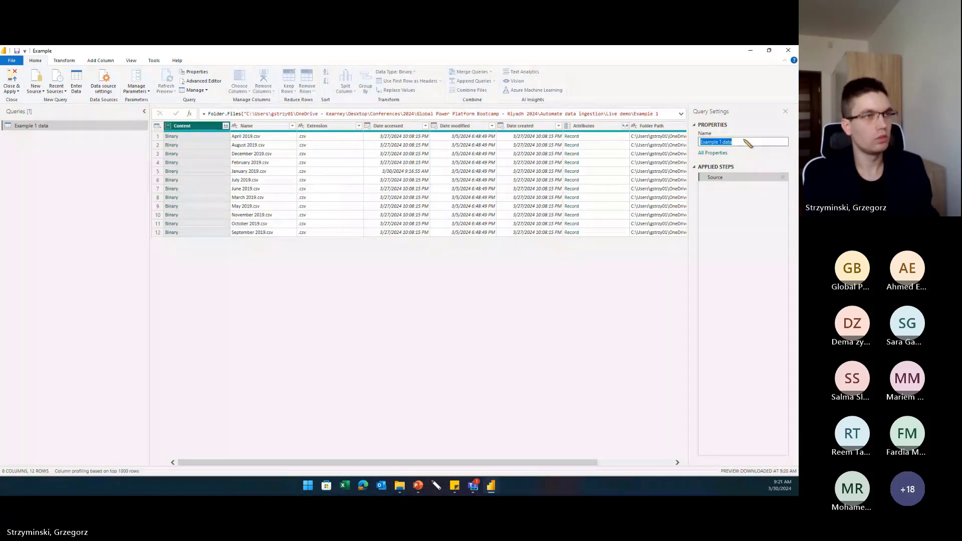
text(All files)
key(Return)
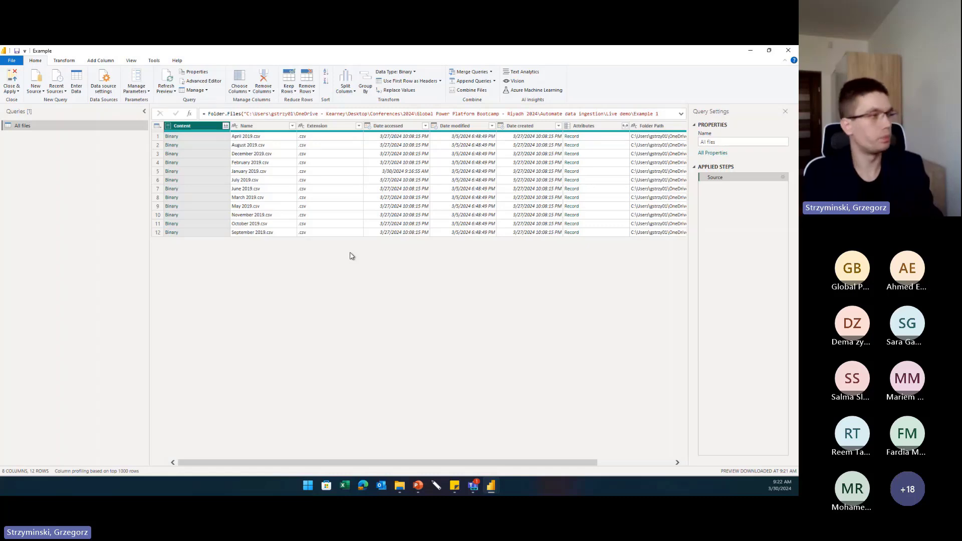
Duplicate the All files query and reduce the copy to the January 2019.csv binary, removing the Changed Type and Imported CSV steps.
right_click(33, 126)
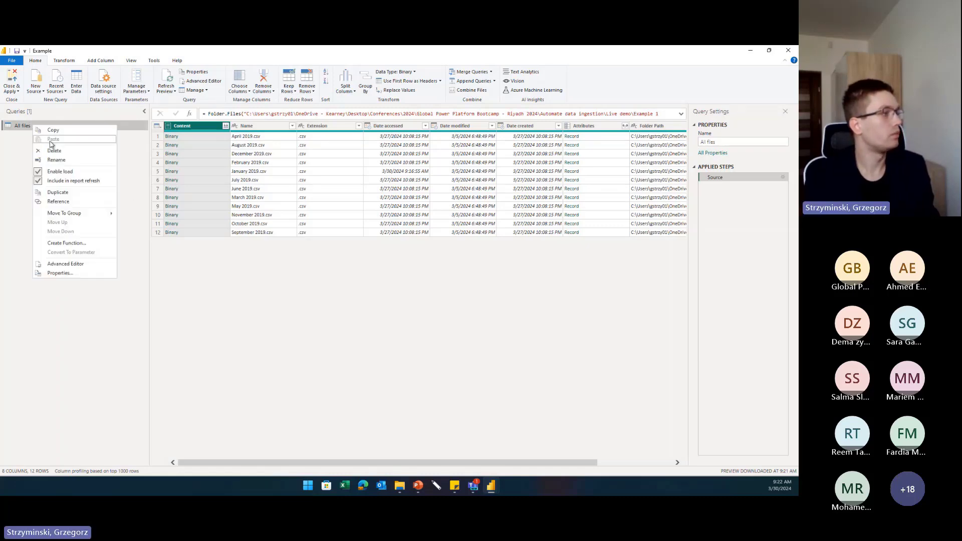
click(59, 192)
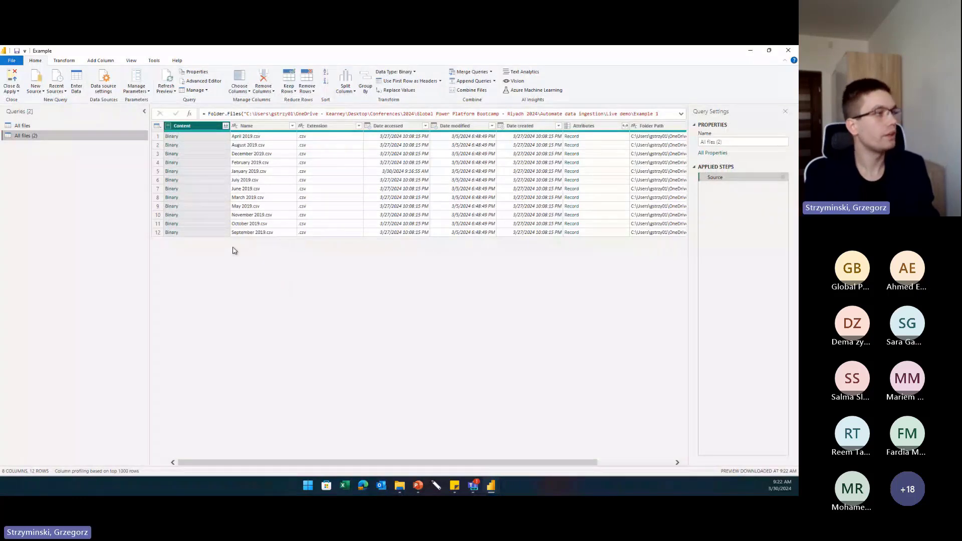
click(237, 172)
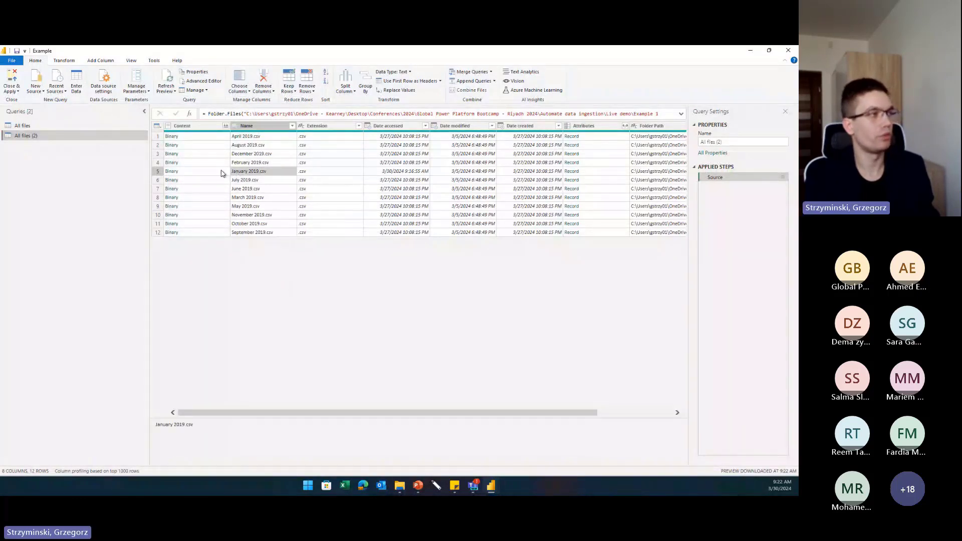
click(221, 172)
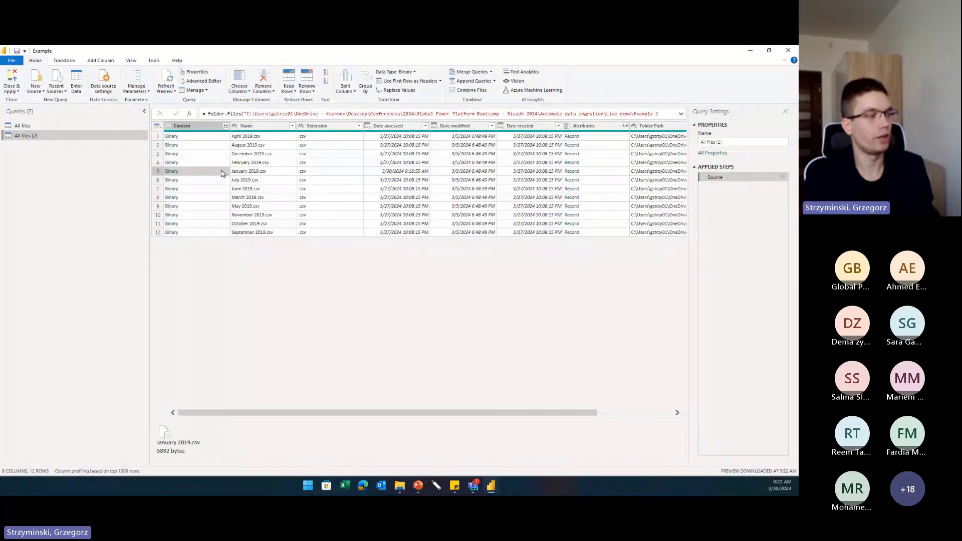
click(172, 172)
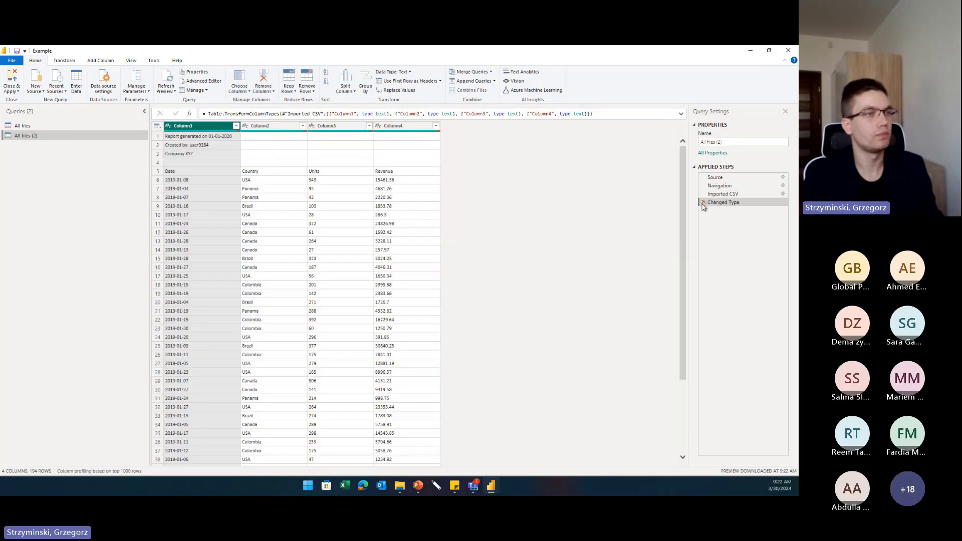
click(702, 202)
click(702, 194)
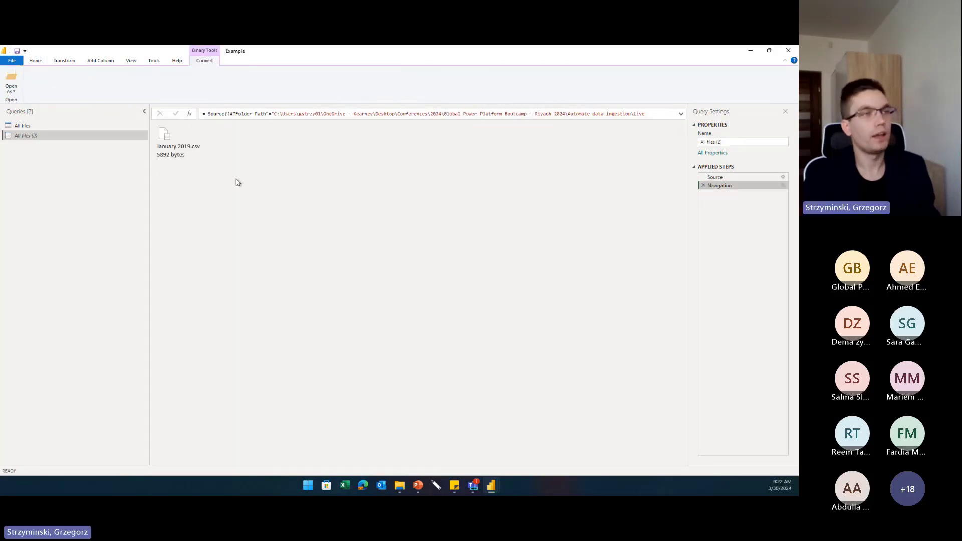
Rename the duplicated January 2019.csv query to Sample file.
triple_click(731, 142)
text(S)
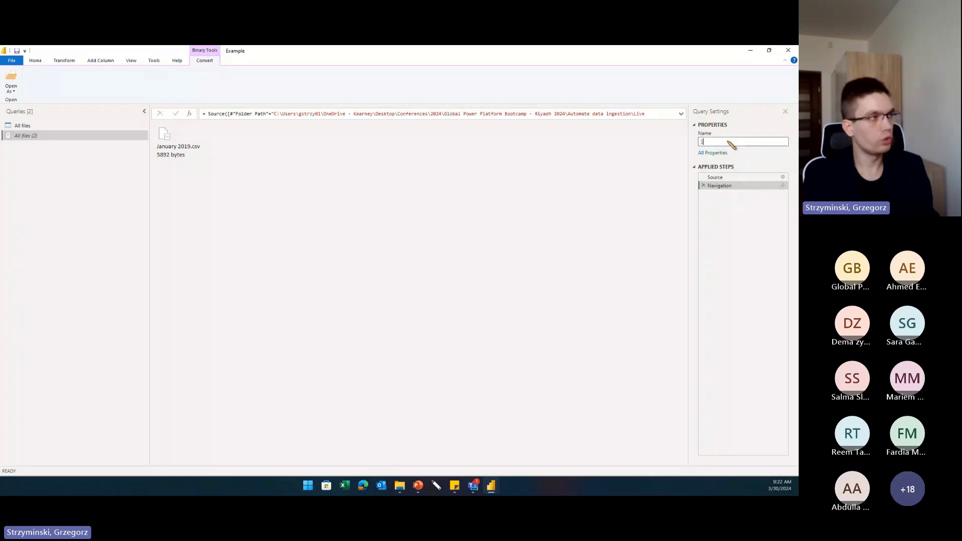
text(ample file)
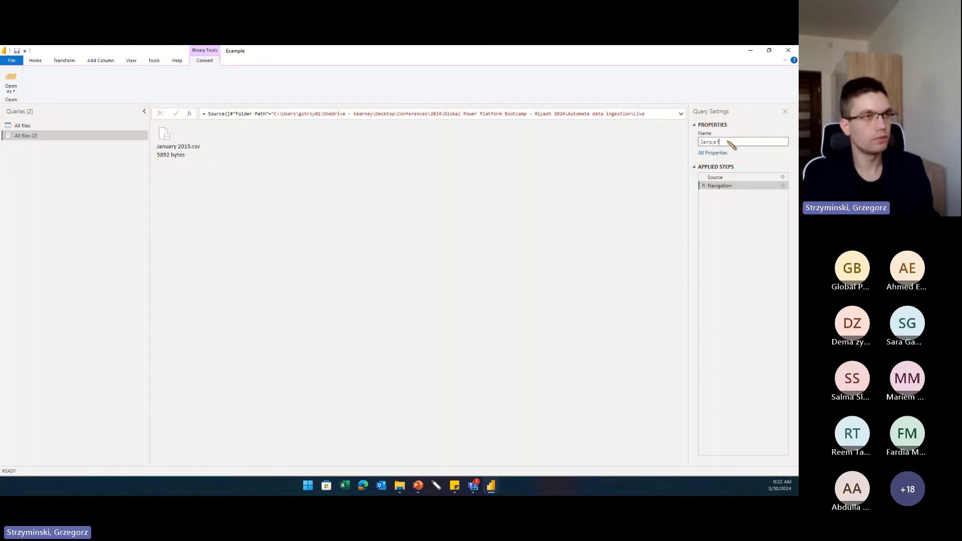
key(BackSpace)
key(BackSpace)
key(BackSpace)
key(BackSpace)
key(BackSpace)
key(BackSpace)
key(BackSpace)
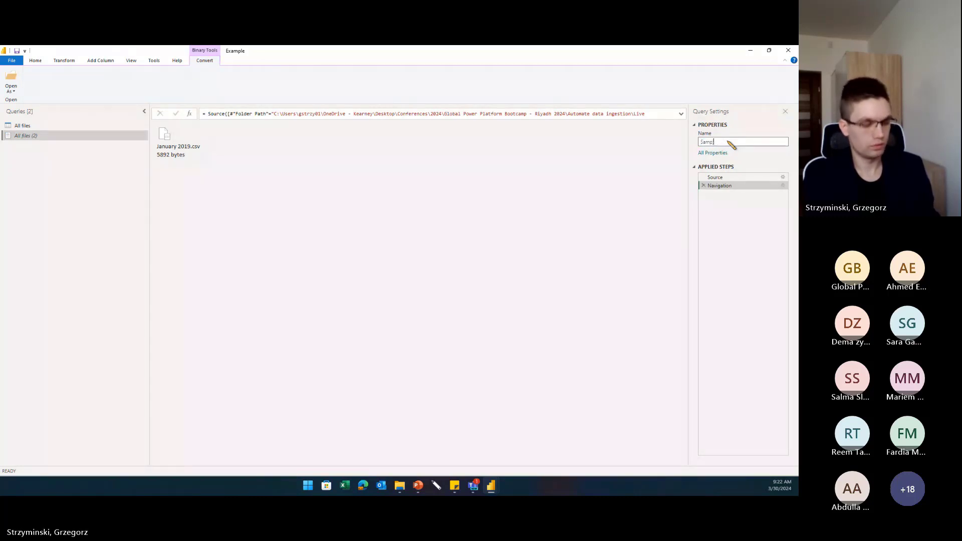
text(le file)
key(Return)
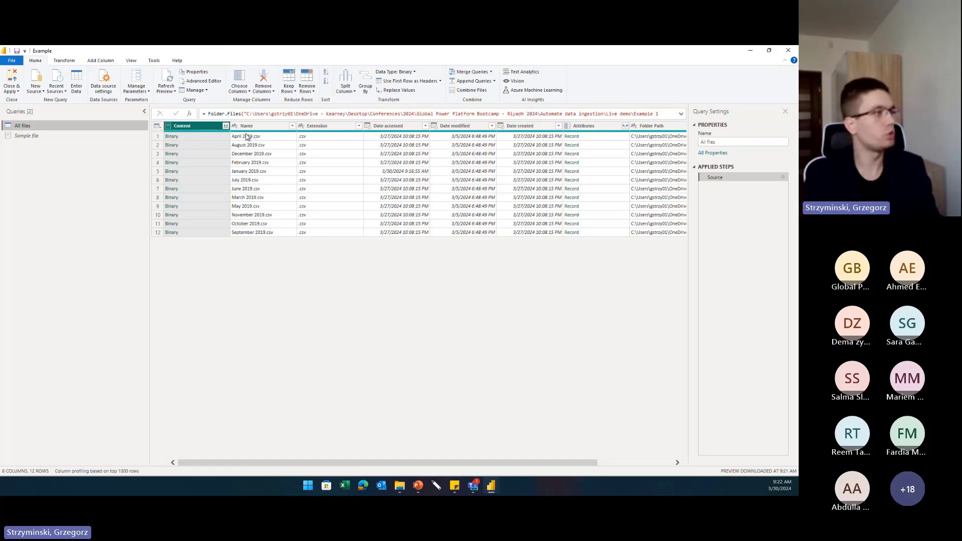
Examine the Content binaries of the April, August, January and May 2019 files in the All files query.
click(203, 139)
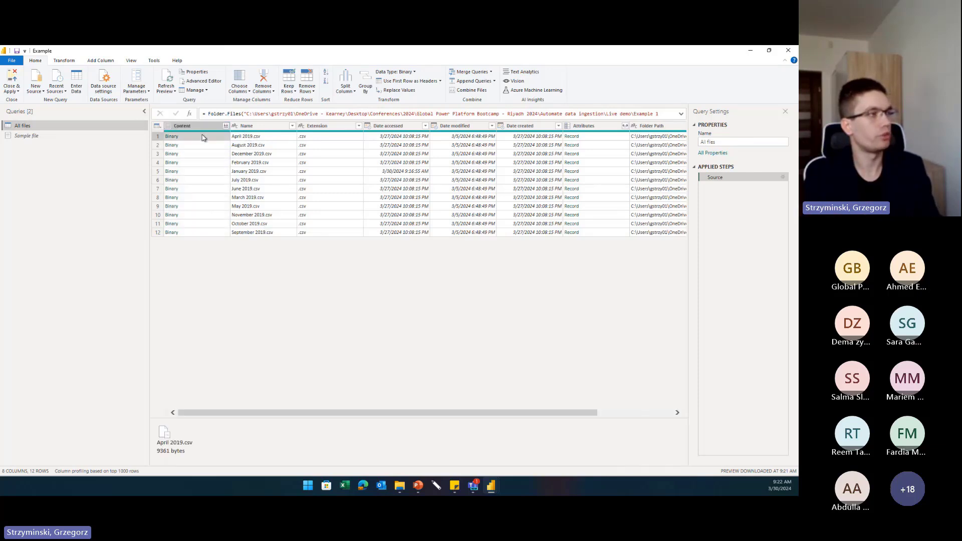
click(206, 145)
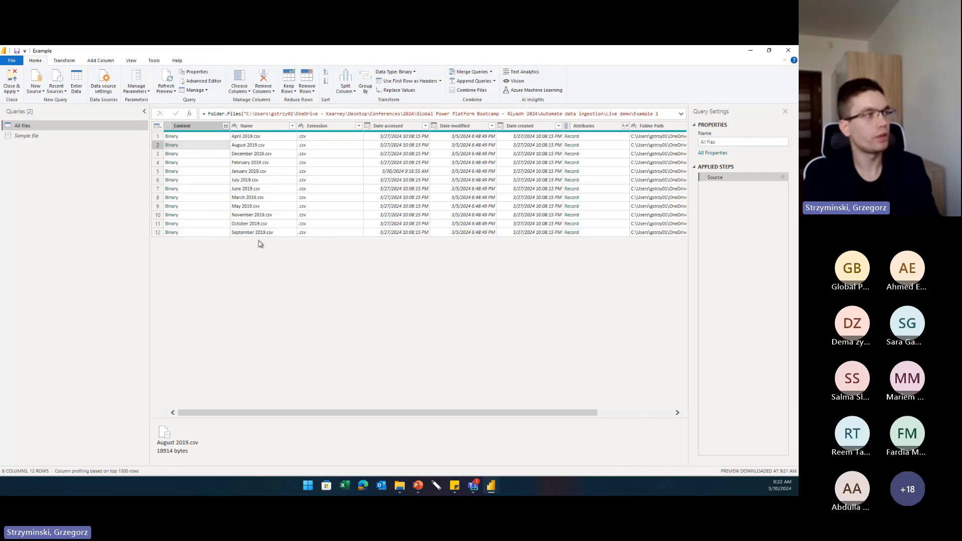
click(242, 144)
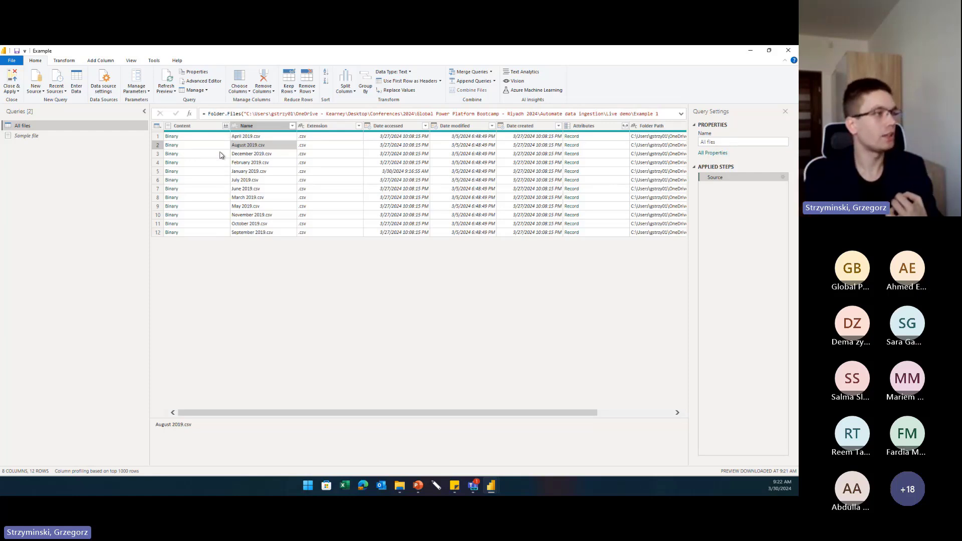
click(225, 139)
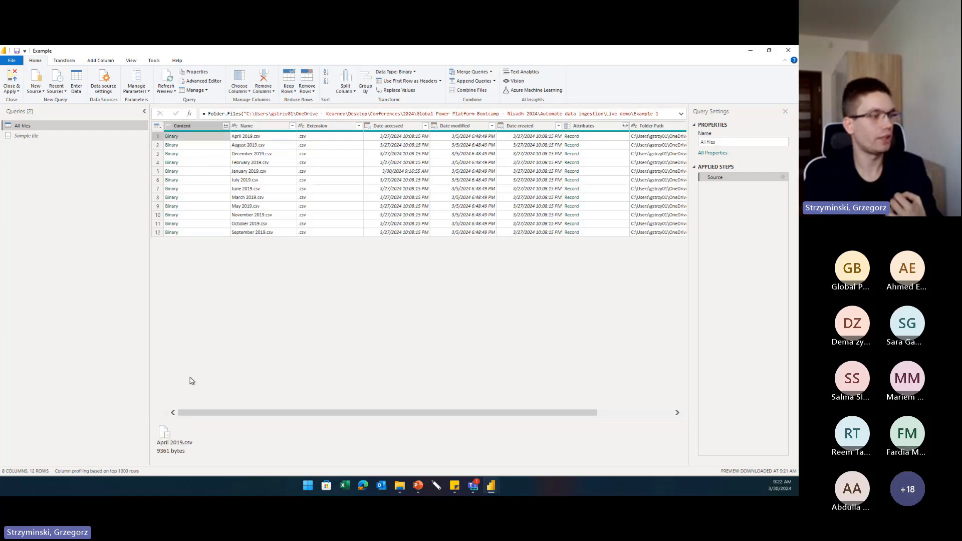
click(200, 171)
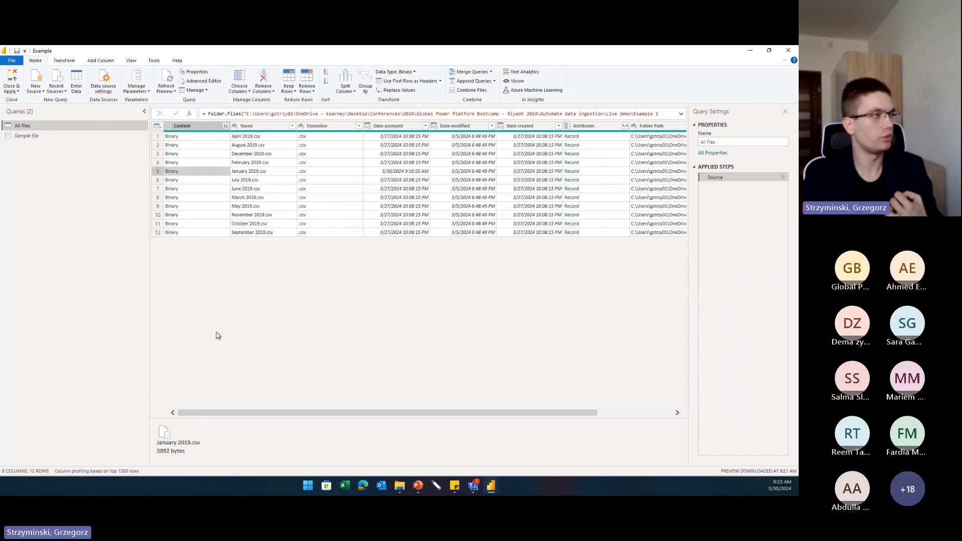
click(218, 207)
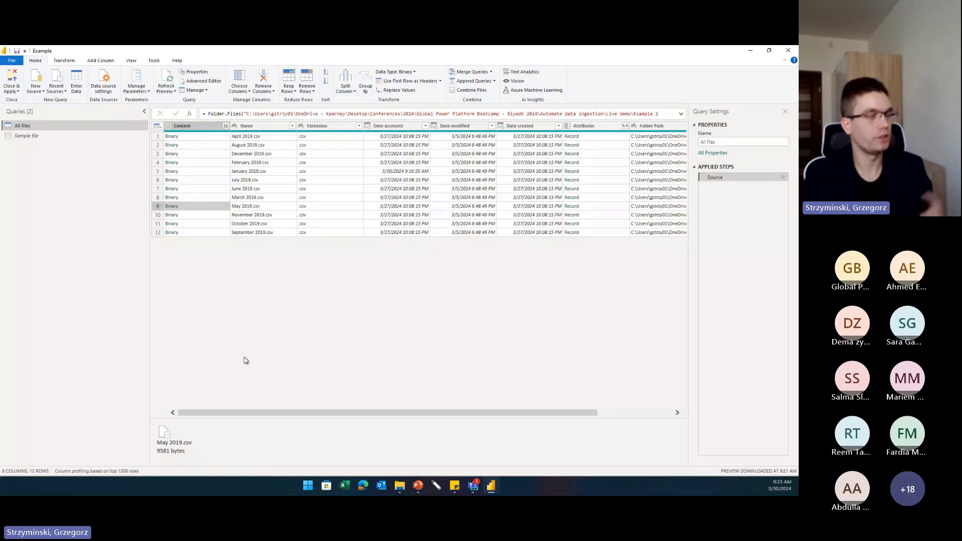
Compare the Sample file query with the file list in the All files query, including the April 2019.csv name.
click(74, 141)
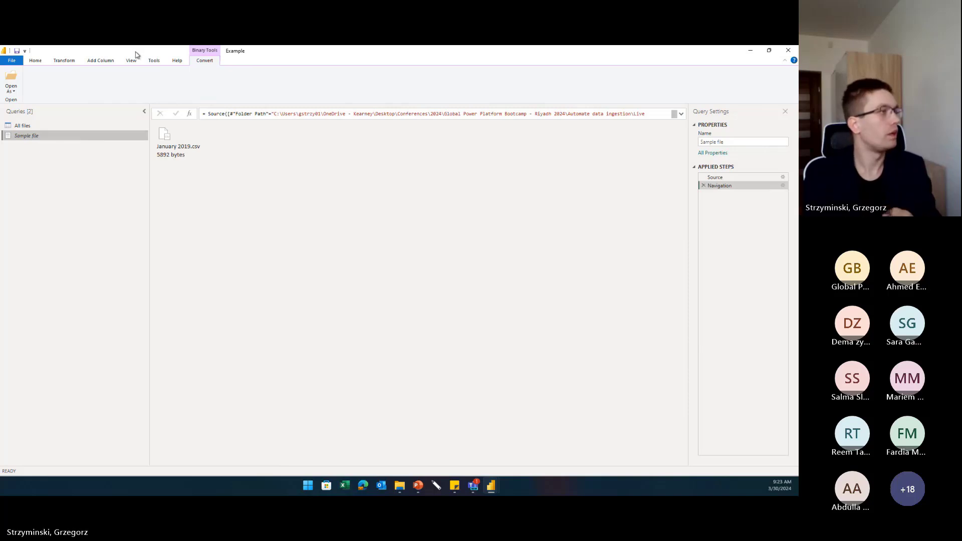
click(35, 60)
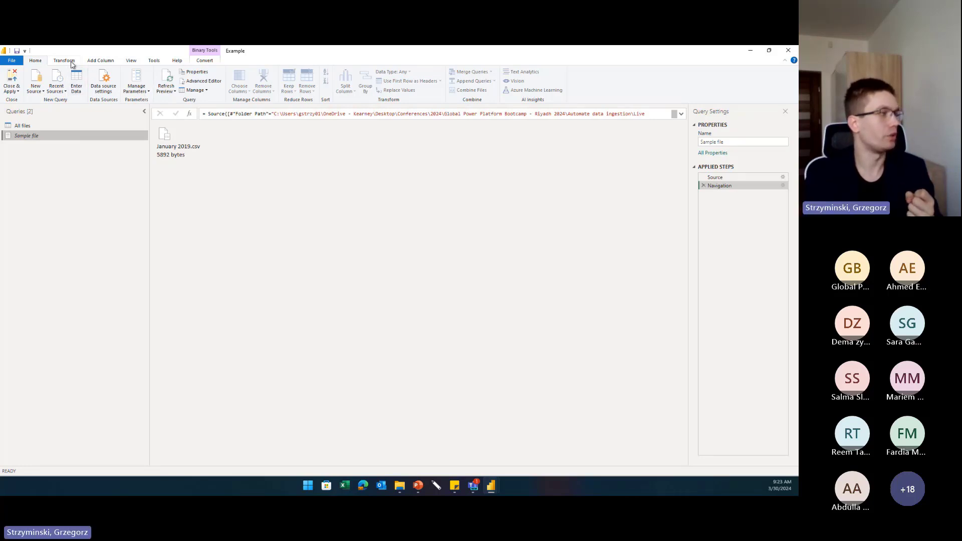
click(141, 97)
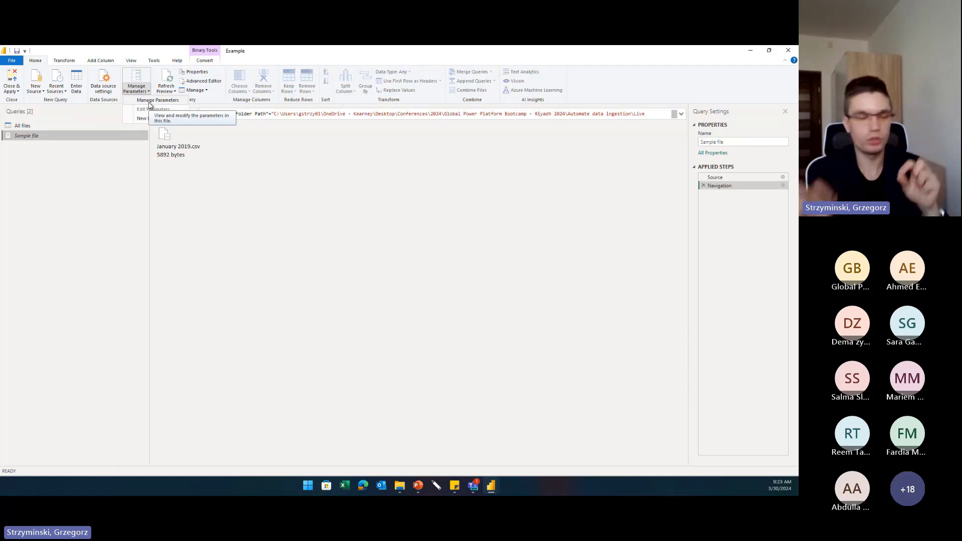
click(50, 126)
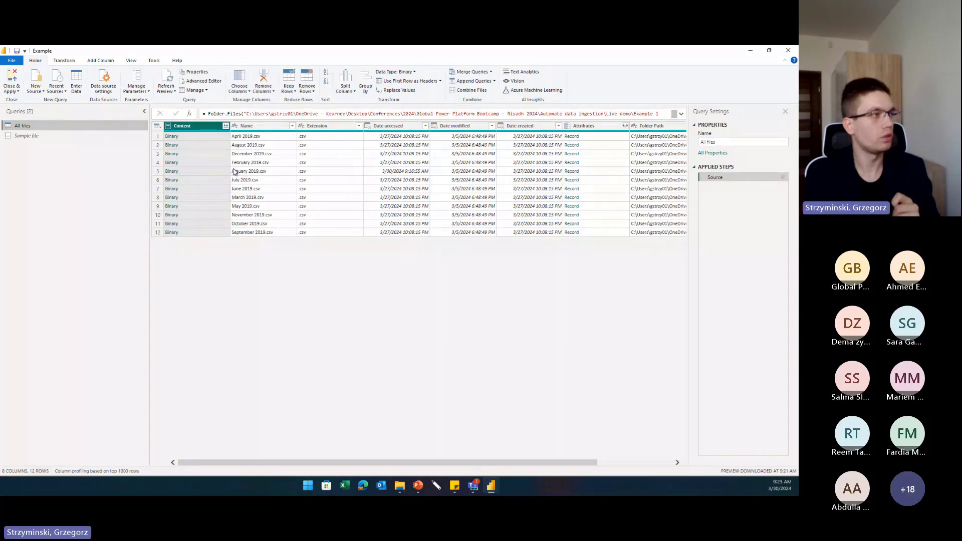
click(246, 136)
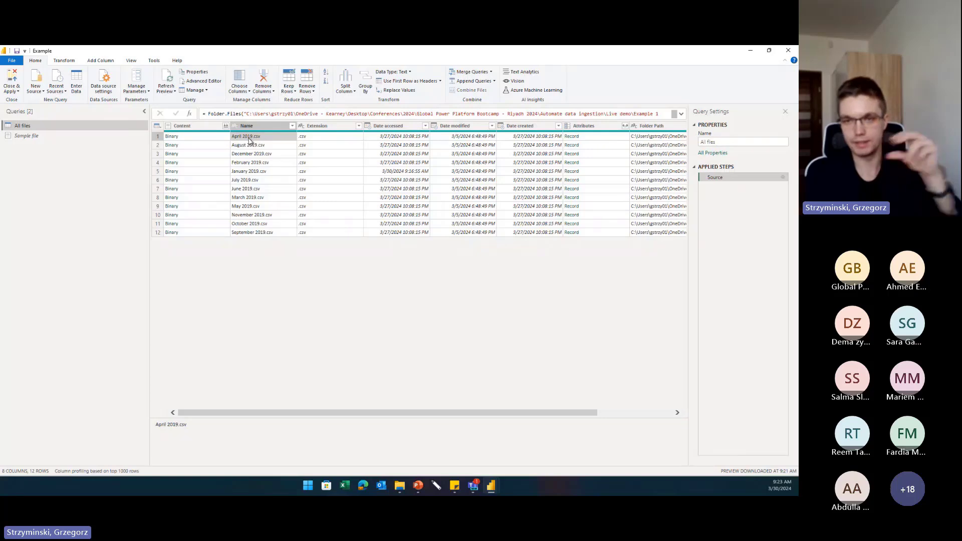
click(73, 140)
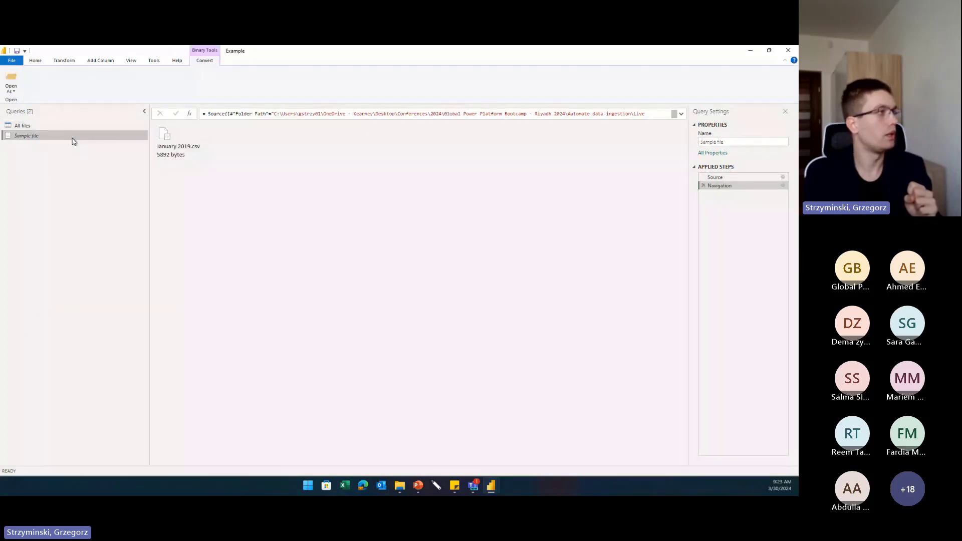
Create a new query parameter named par_SampleFile.
click(40, 61)
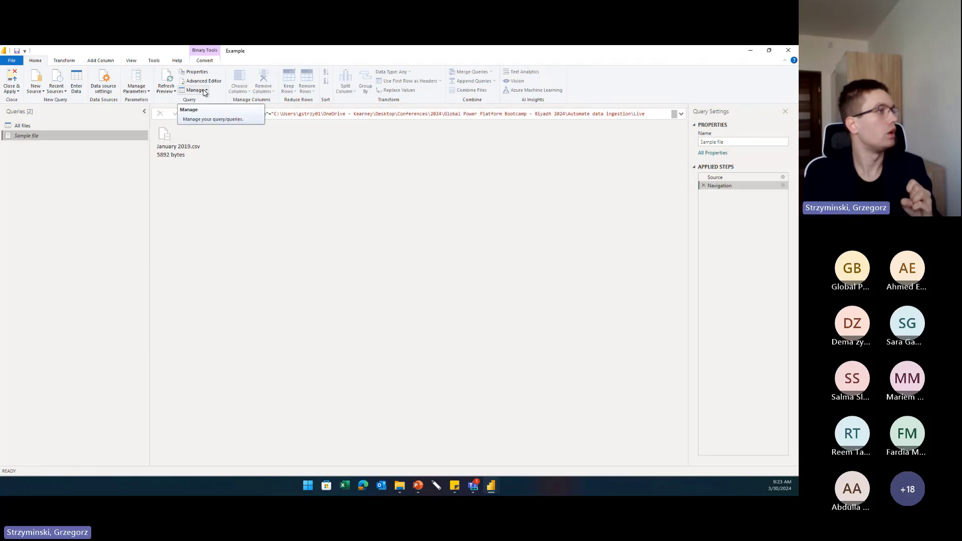
click(140, 92)
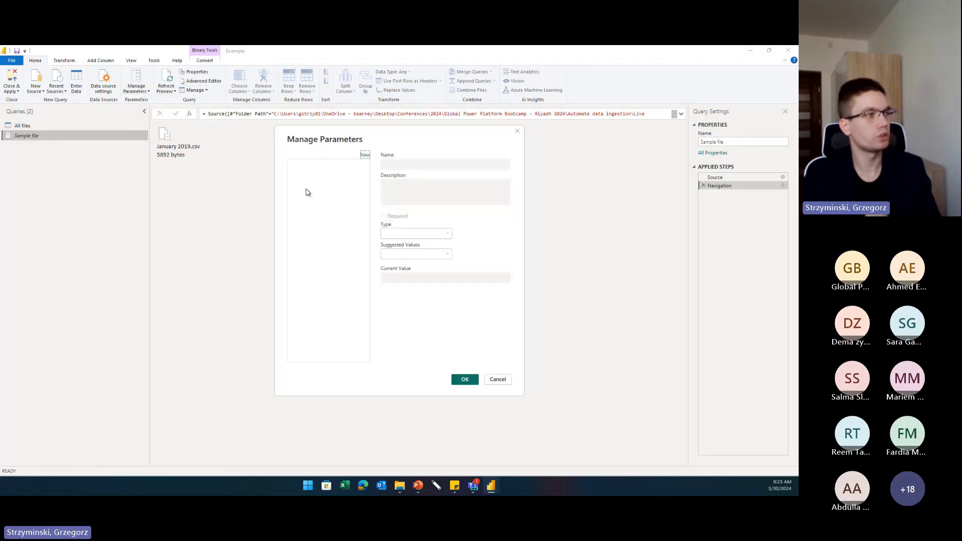
click(365, 155)
text(pa)
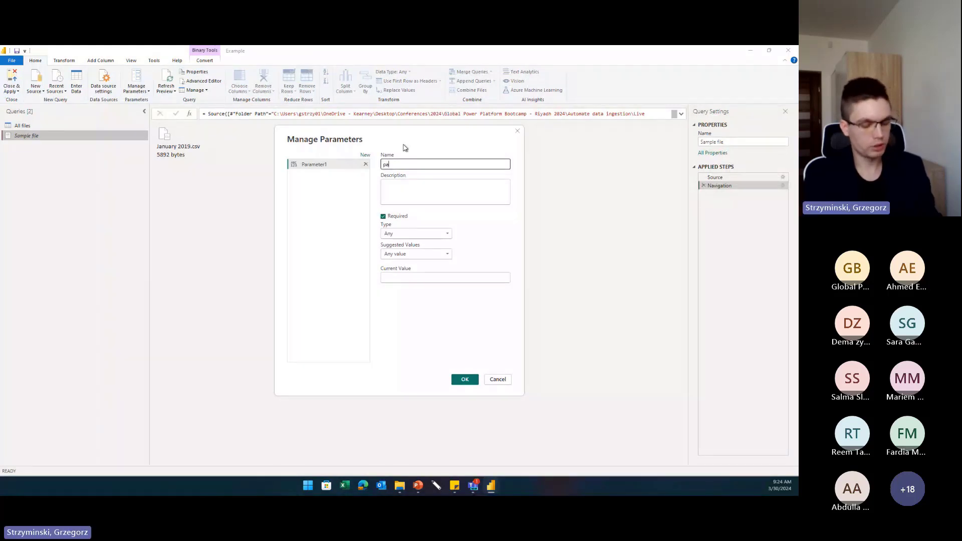
text(r_Sam)
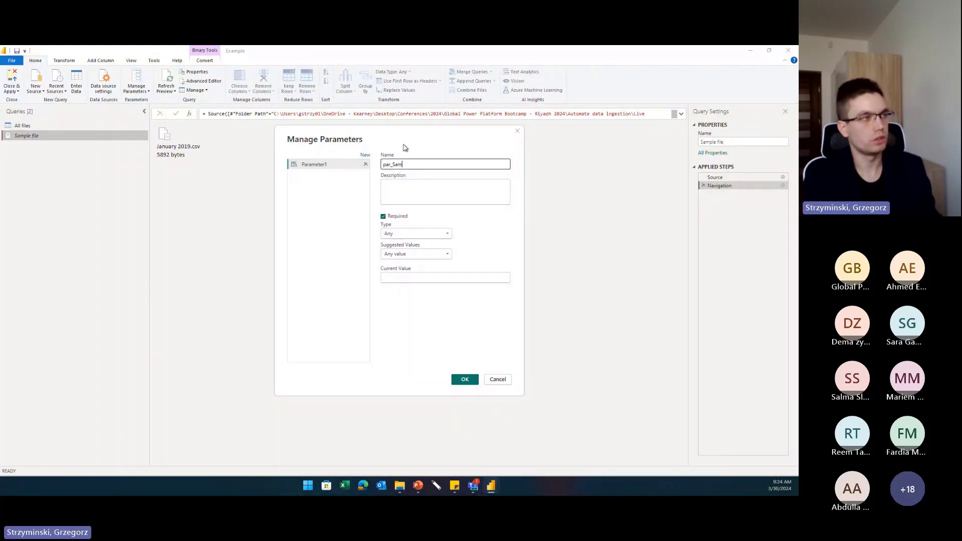
text(pleF)
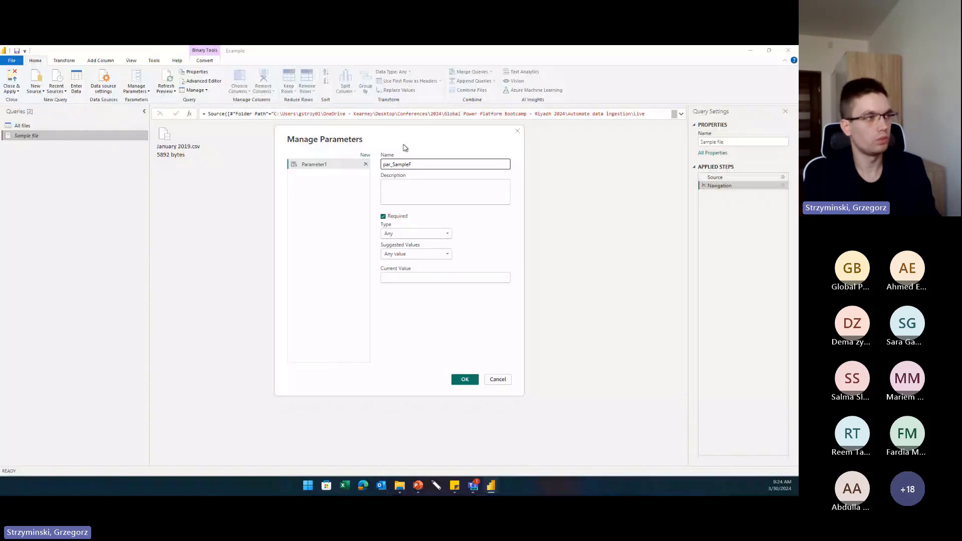
text(ile)
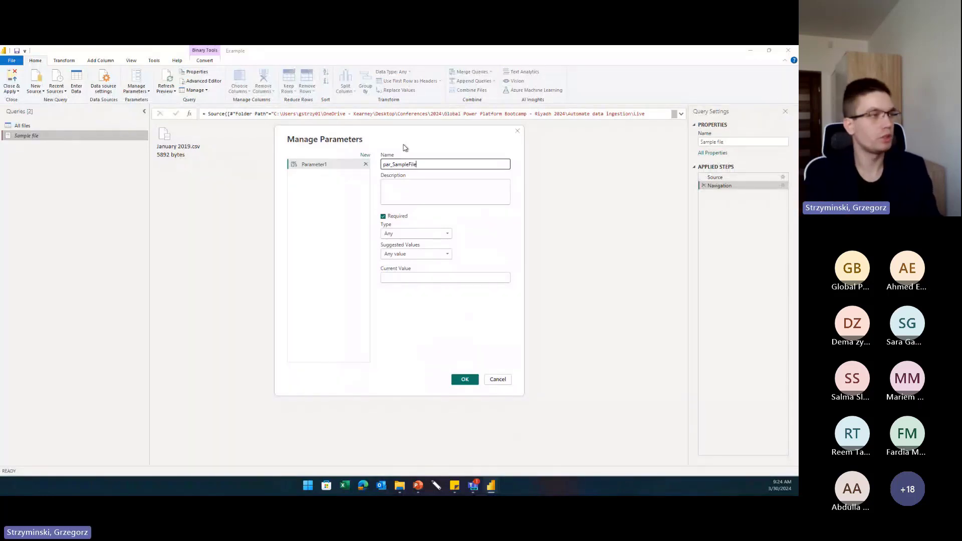
Set the par_SampleFile parameter's type to Binary with Sample file as default and current value, and confirm the parameter.
click(415, 234)
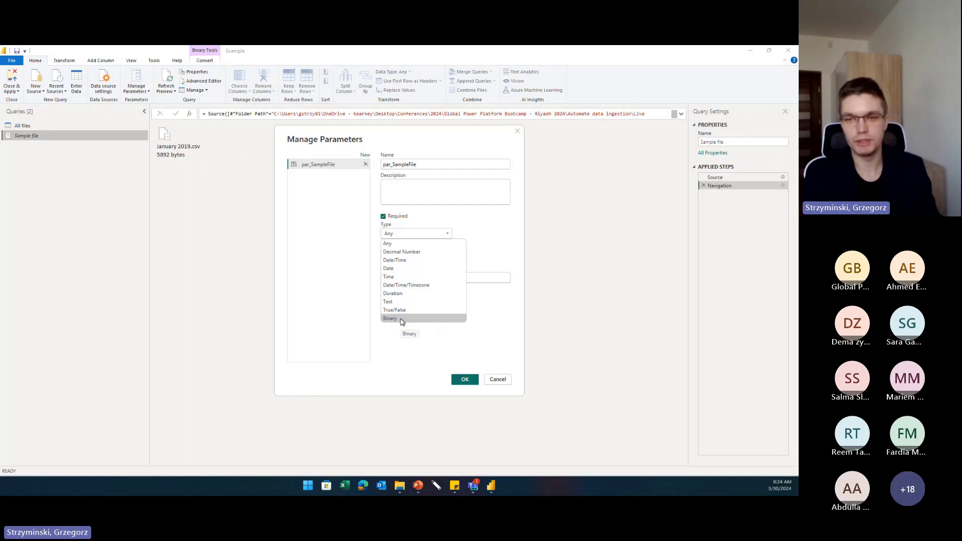
click(401, 320)
click(397, 254)
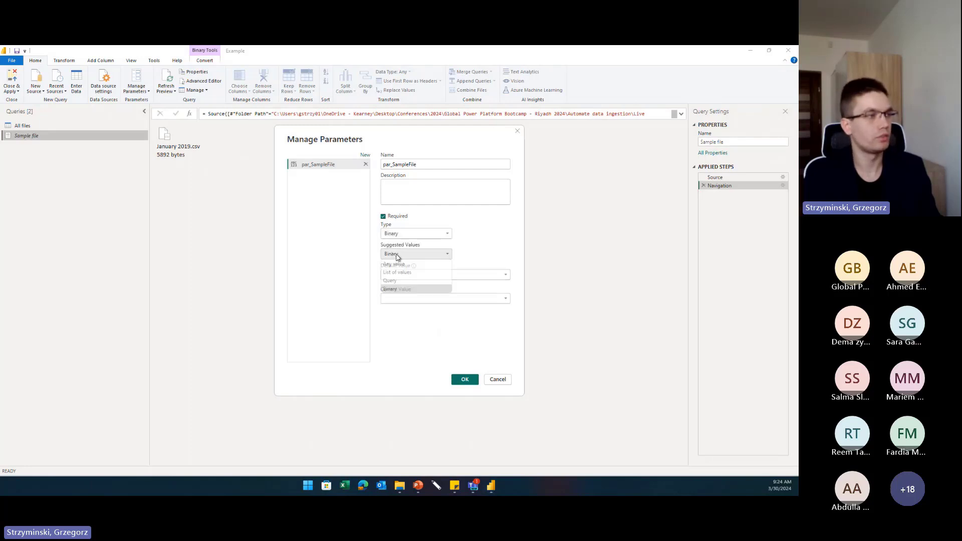
click(407, 299)
click(408, 308)
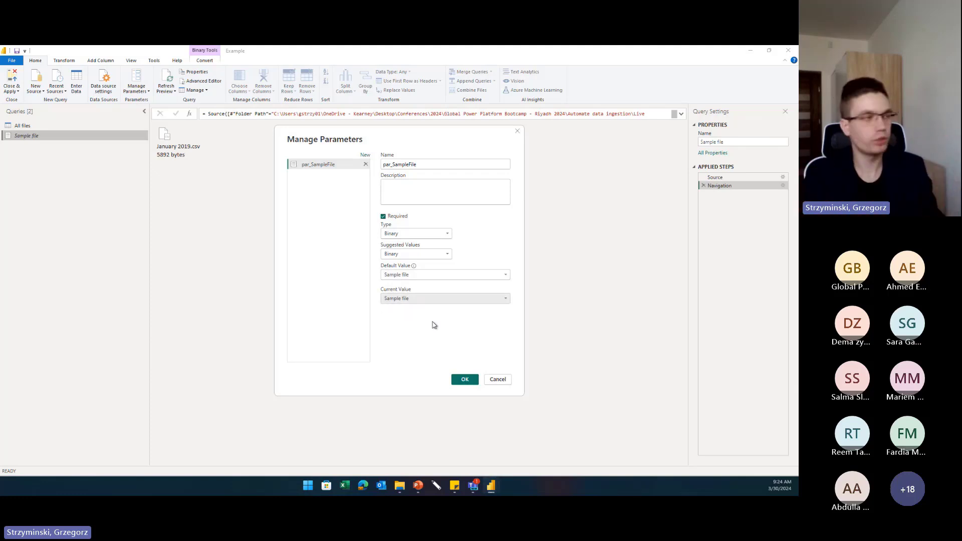
click(458, 379)
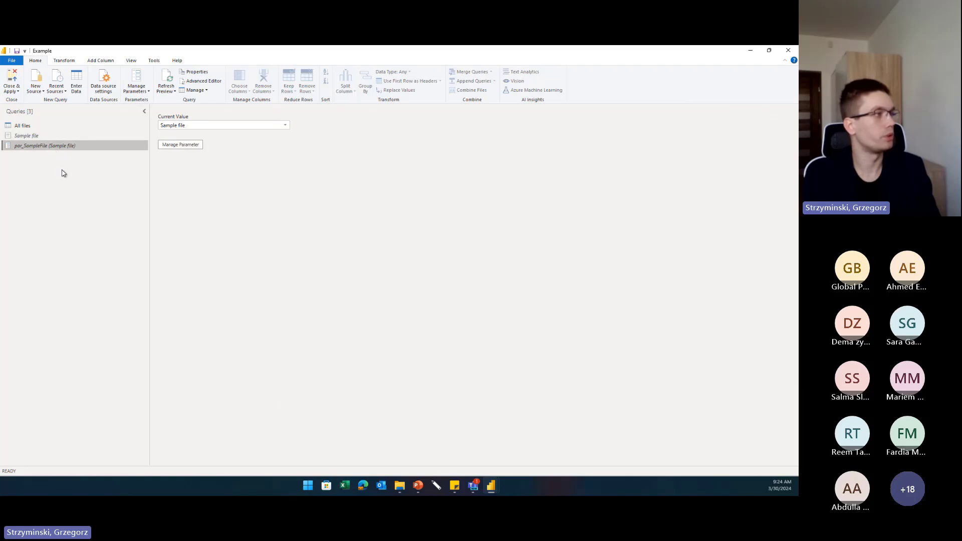
Create a reference query from the par_SampleFile parameter and expand its January 2019.csv binary into a table.
right_click(53, 148)
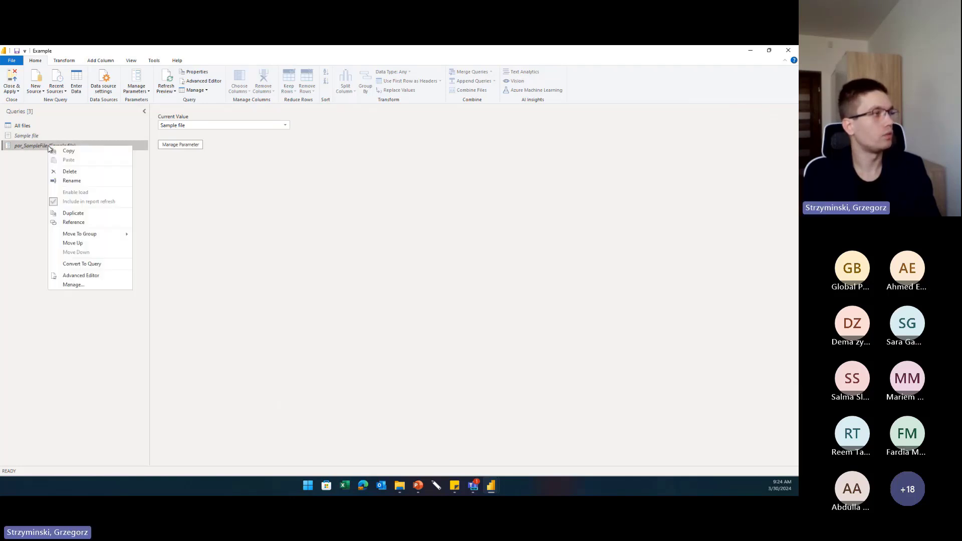
click(40, 149)
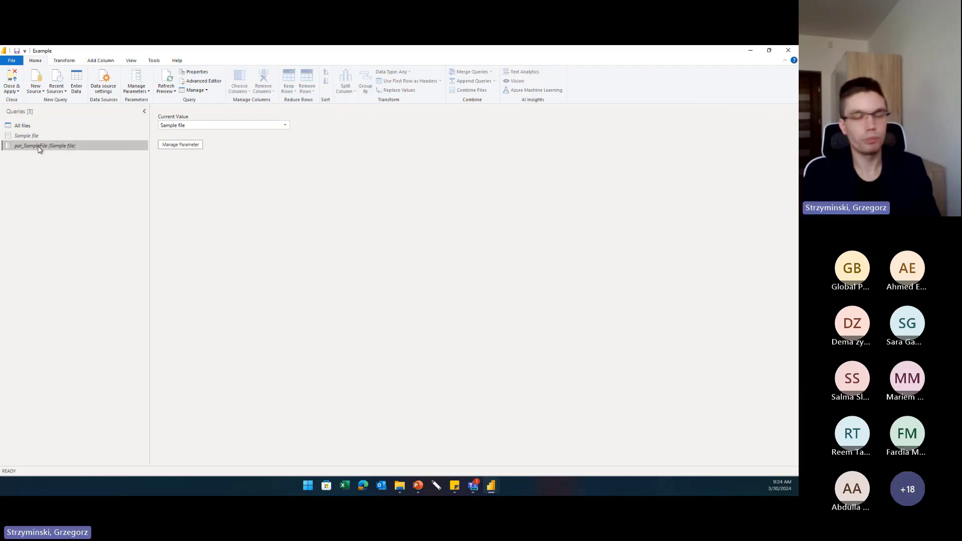
right_click(40, 149)
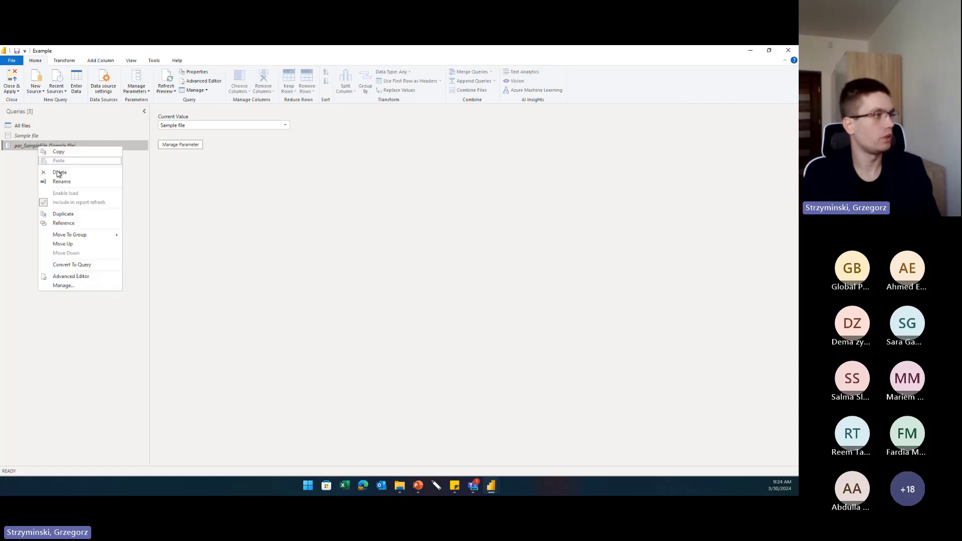
click(83, 223)
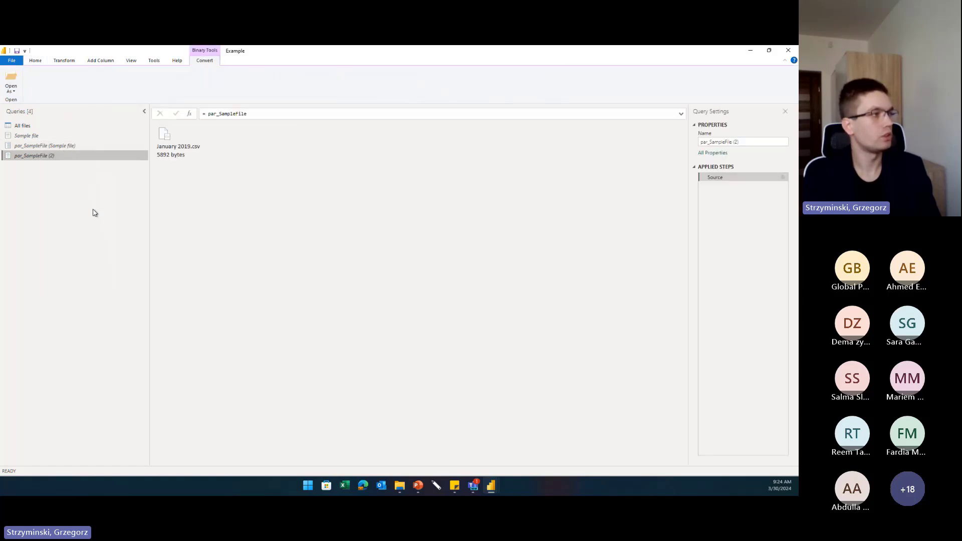
double_click(174, 157)
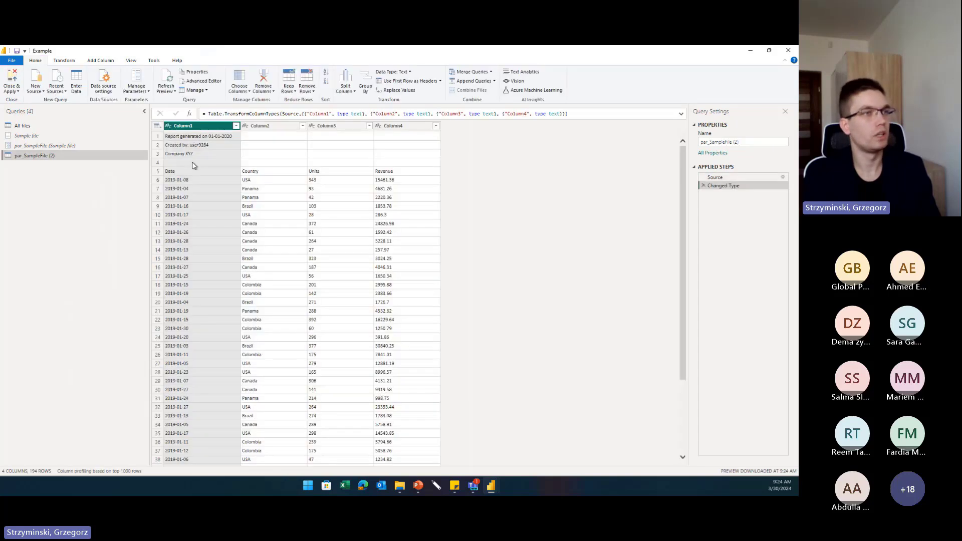
Rename the query that references par_SampleFile as Sample file transformation.
click(746, 143)
key(ctrl+a)
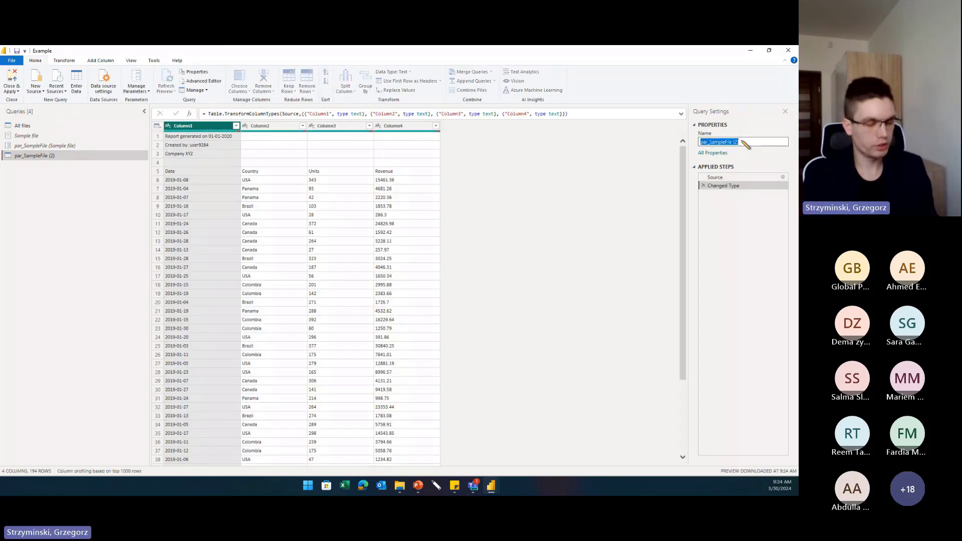
text(Sample f)
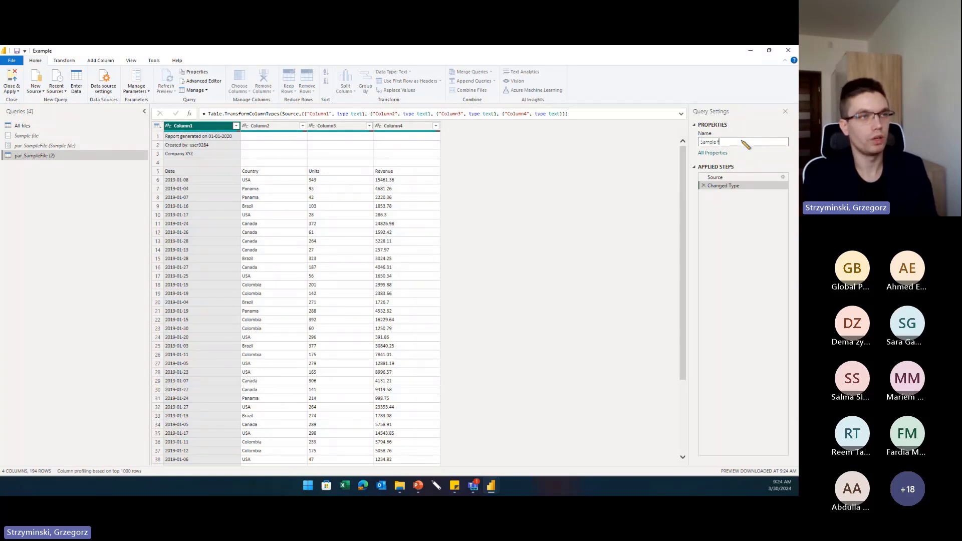
text(ile transfor)
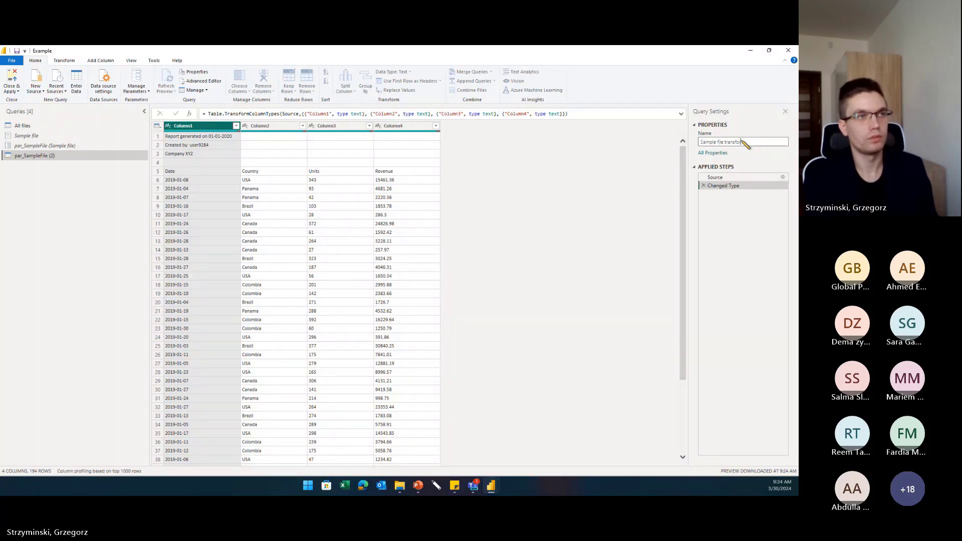
text(mation)
key(Return)
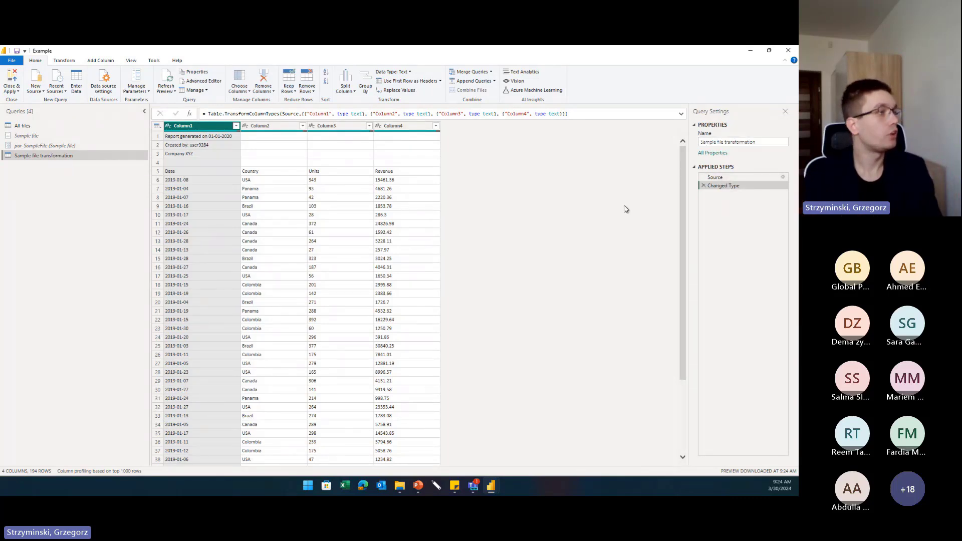
Inspect the formulas of the Source and Changed Type steps in the Sample file transformation query.
click(713, 178)
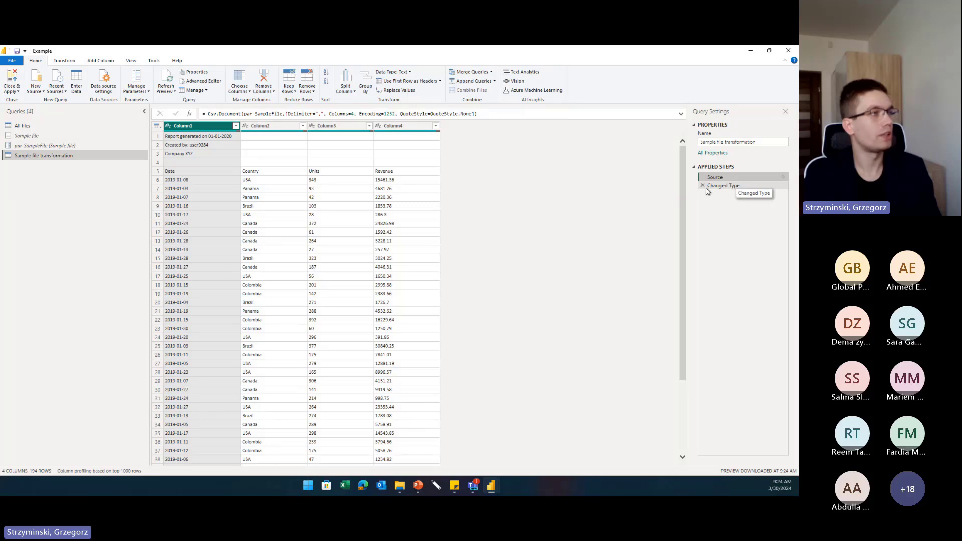
click(738, 183)
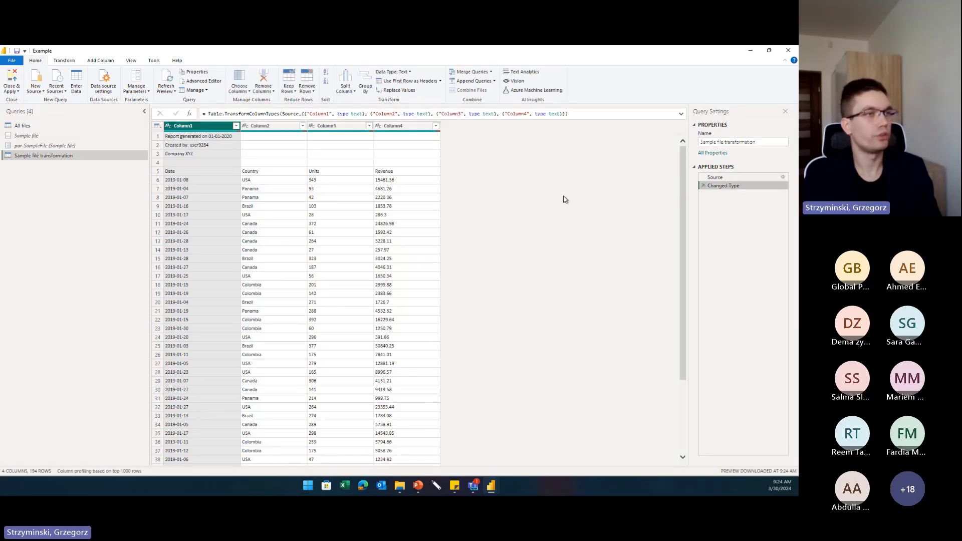
click(721, 186)
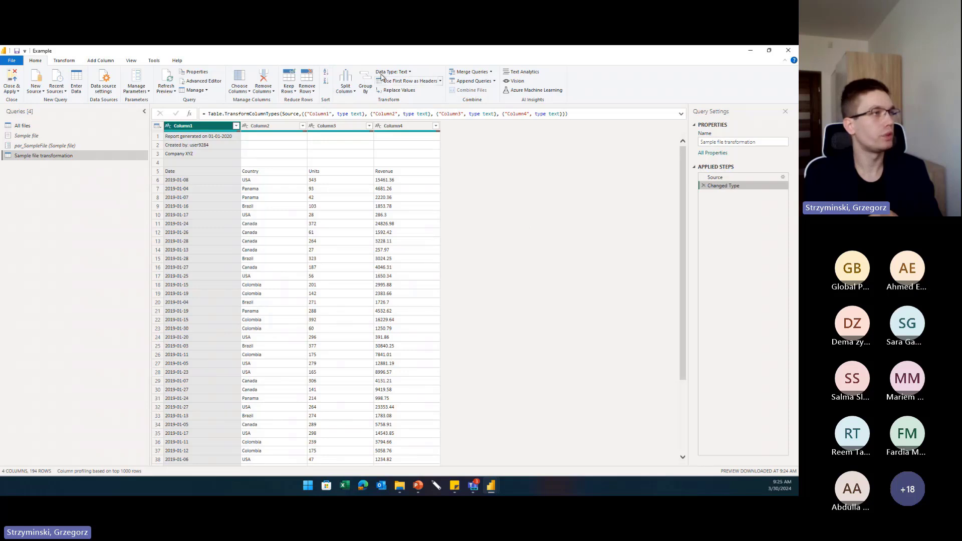
Remove the top 4 rows from the Sample file transformation table.
click(176, 136)
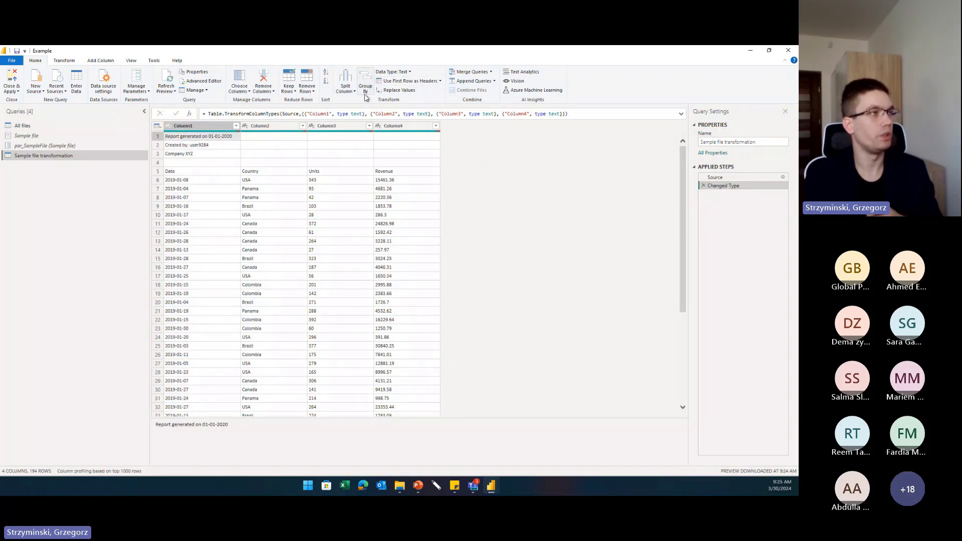
click(313, 91)
click(331, 100)
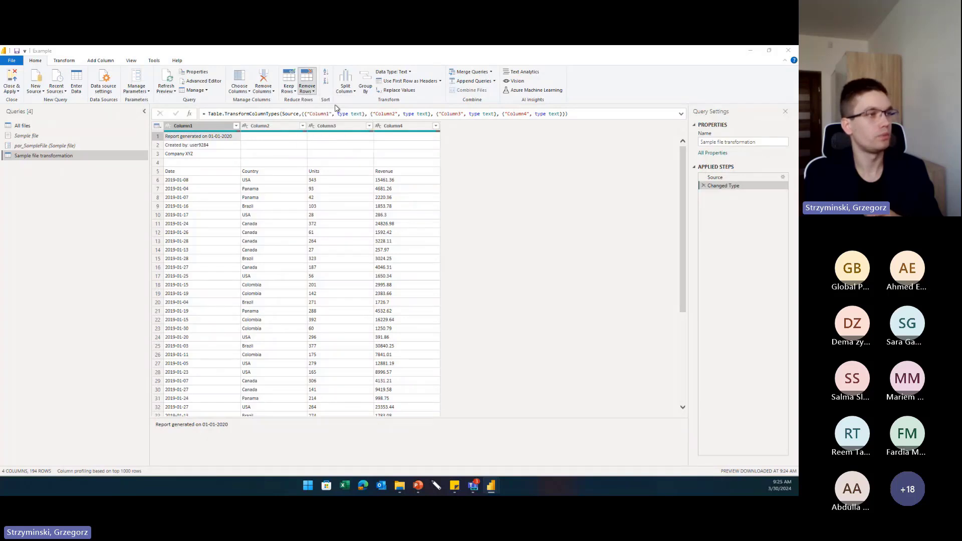
text(4)
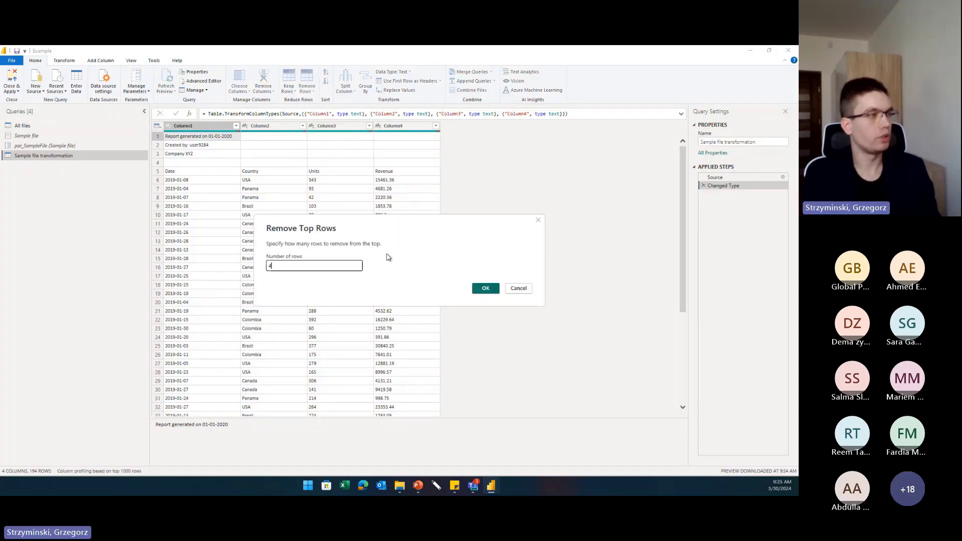
click(485, 290)
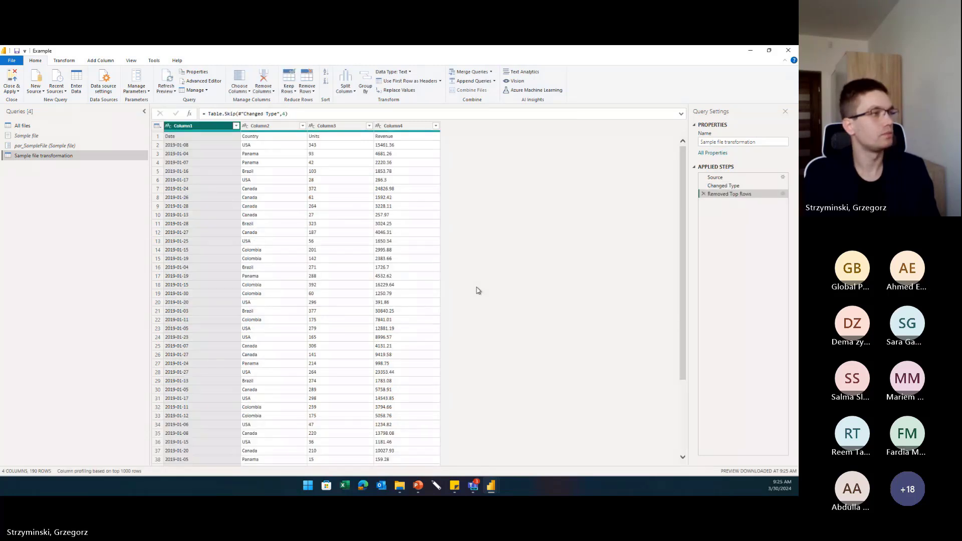
Promote the first row of the Sample file transformation table to headers and check the Units and Revenue data types.
click(158, 136)
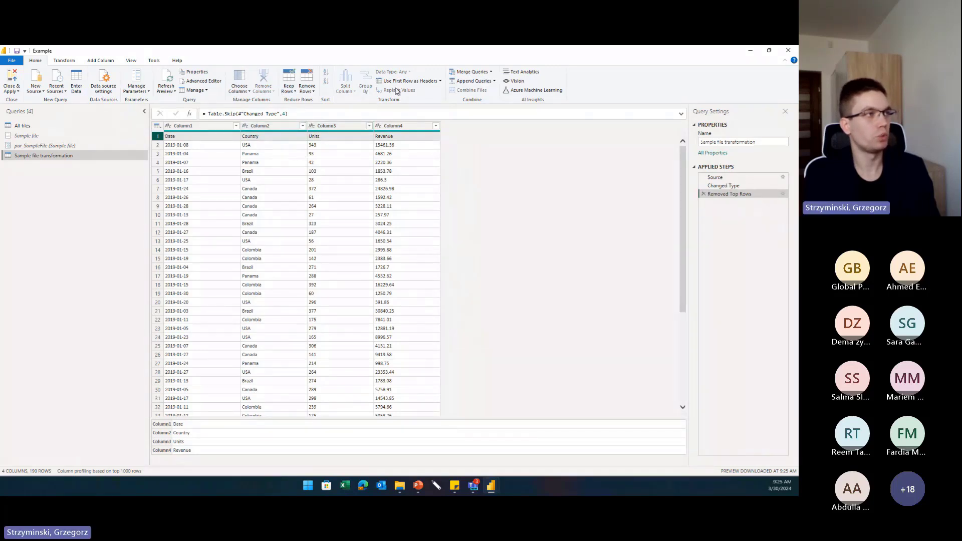
click(409, 81)
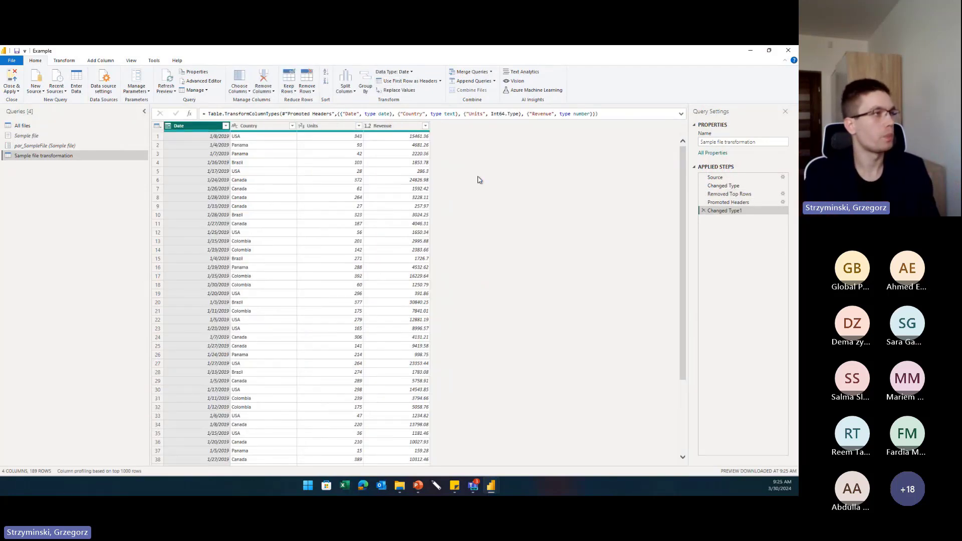
click(301, 127)
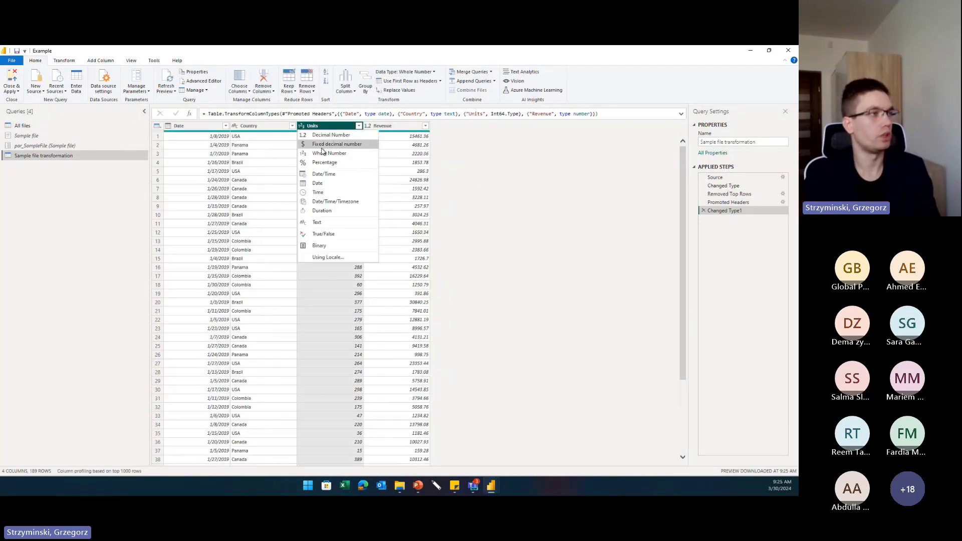
click(368, 126)
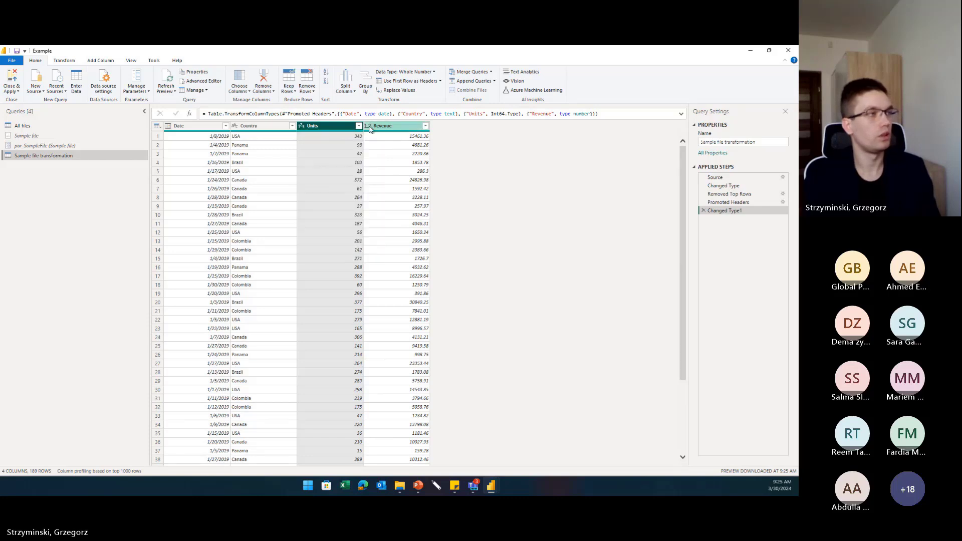
click(320, 136)
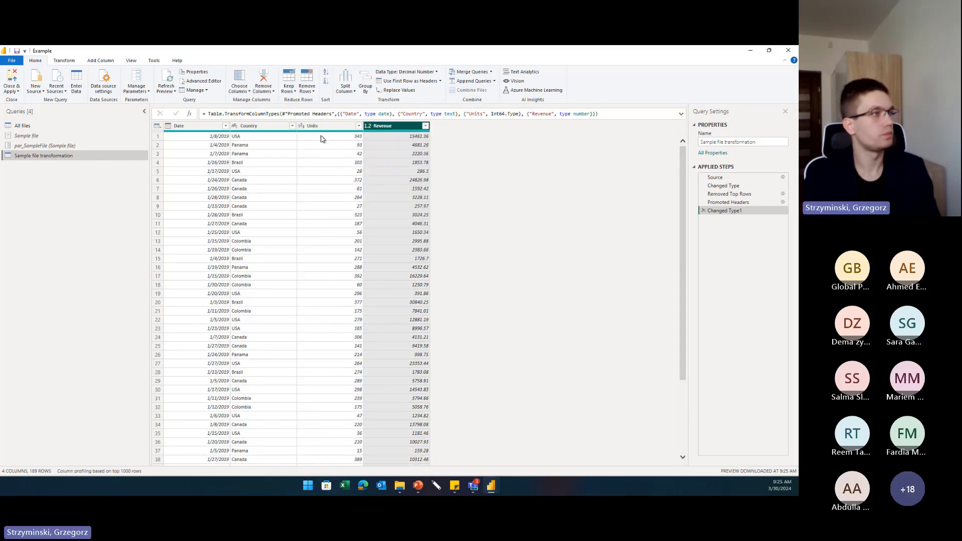
Filter Panama out of the Country column and review the query's applied steps from Removed Top Rows to Filtered Rows.
click(293, 128)
click(293, 127)
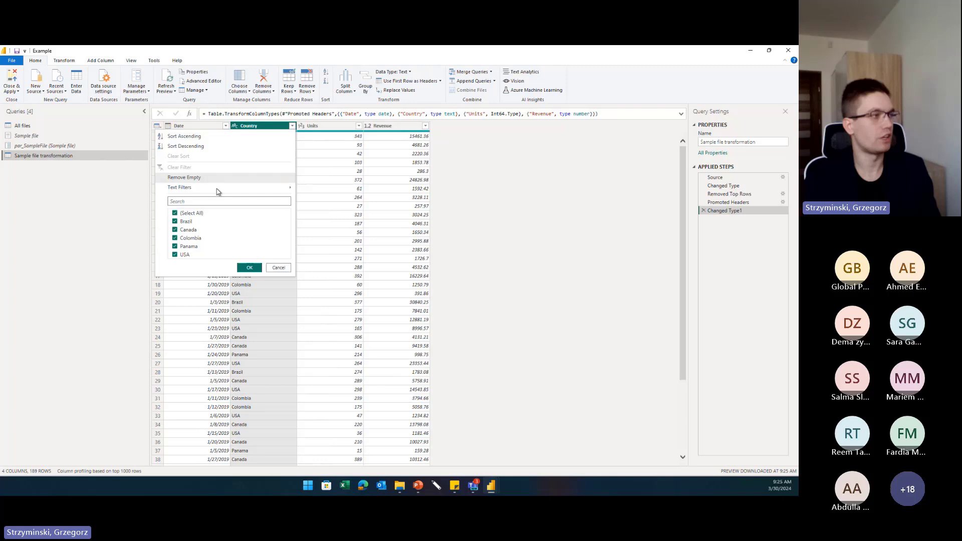
click(193, 247)
click(246, 268)
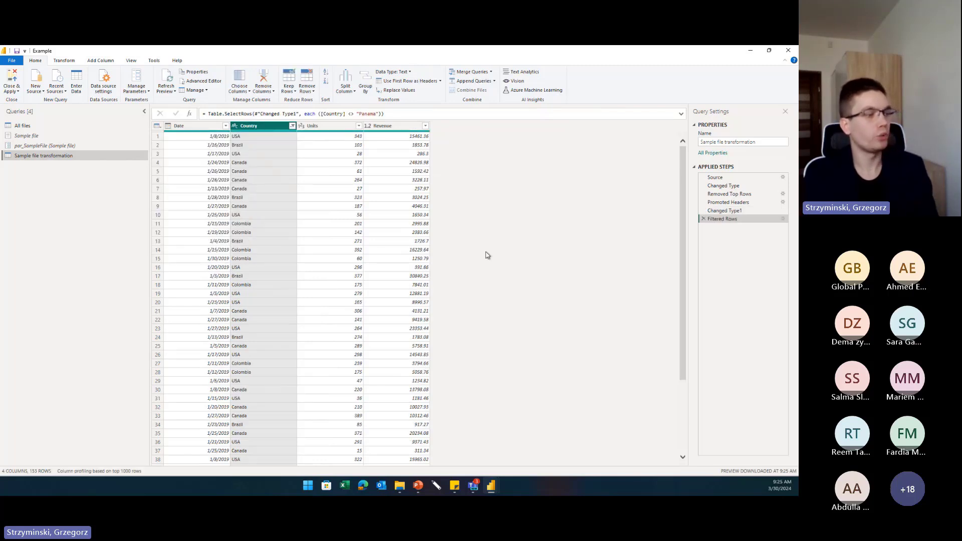
scroll(351, 263, down, 2)
scroll(351, 257, up, 2)
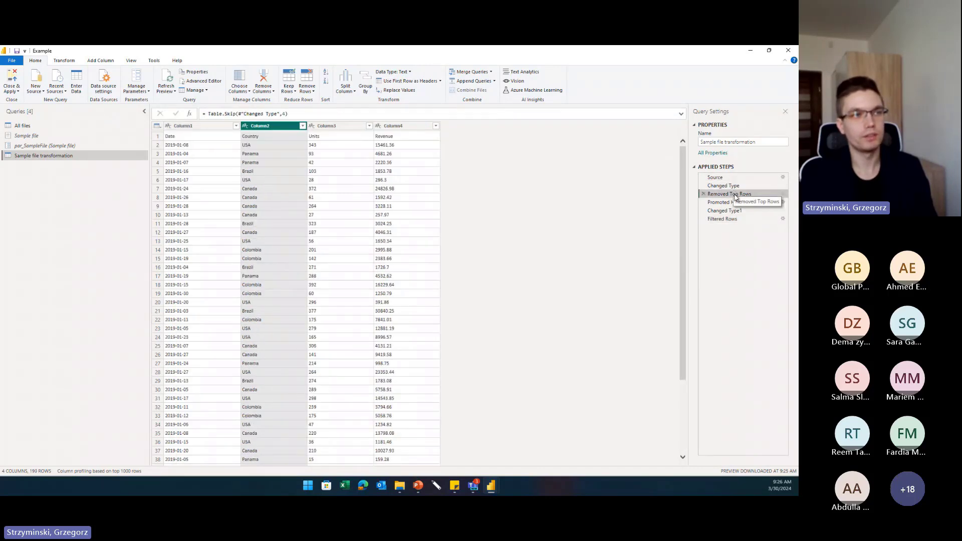
click(728, 201)
click(727, 218)
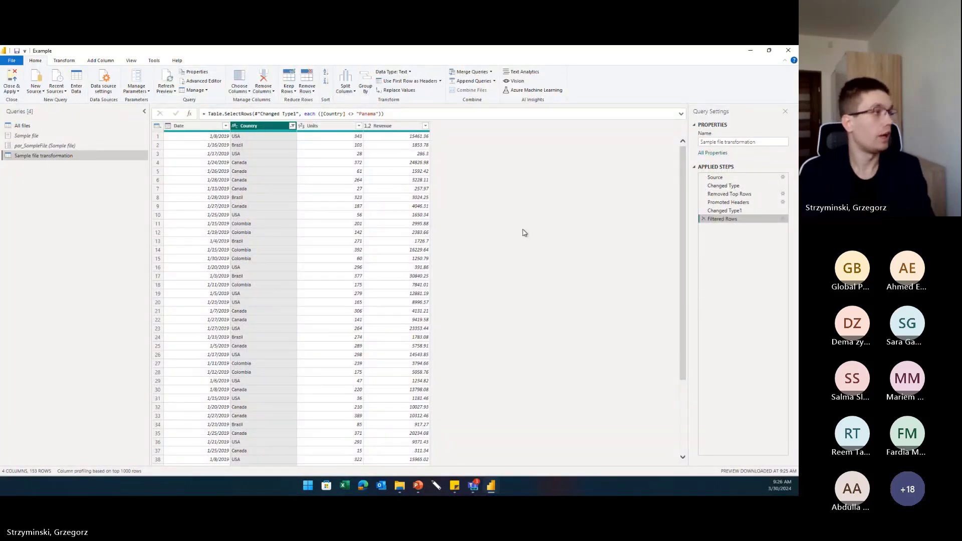
Create a function named Ingest data from the Sample file transformation query.
right_click(57, 154)
click(50, 158)
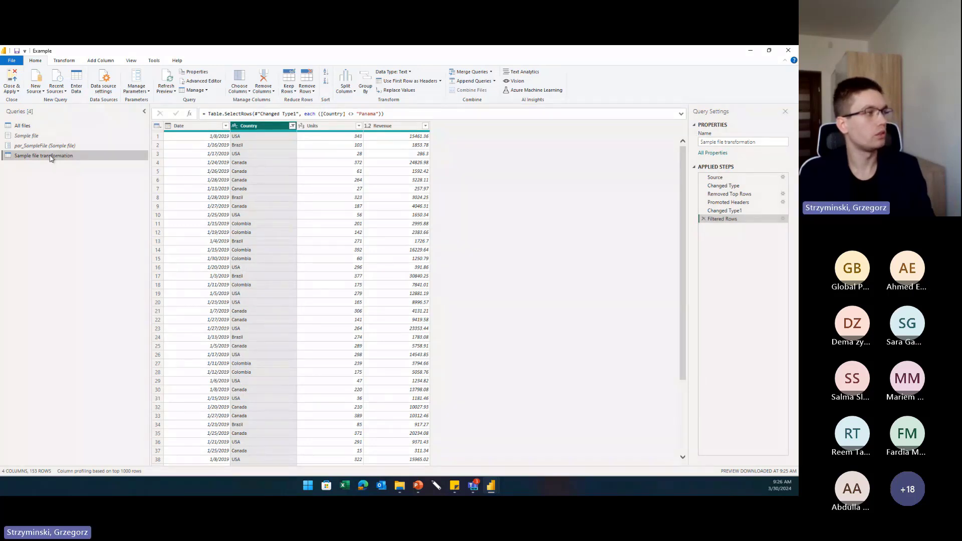
right_click(51, 159)
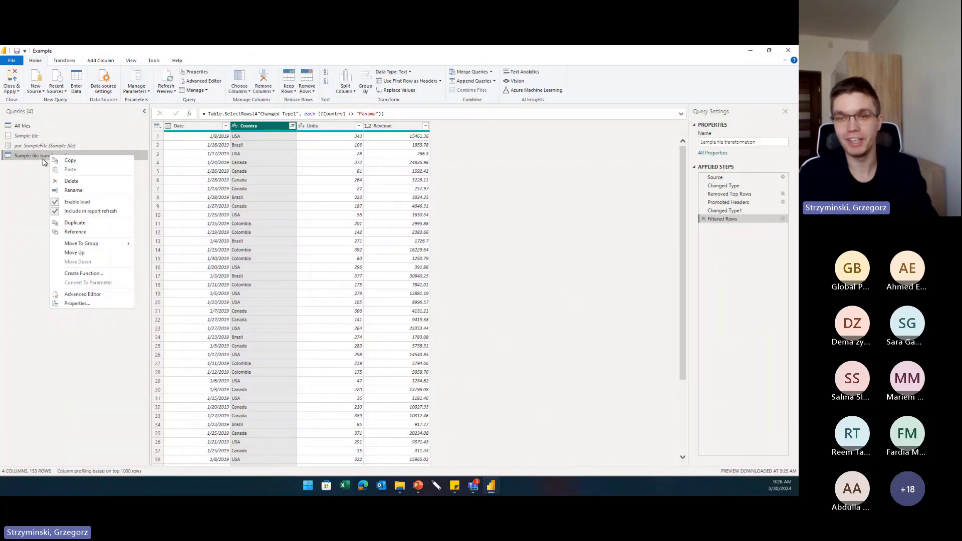
click(83, 274)
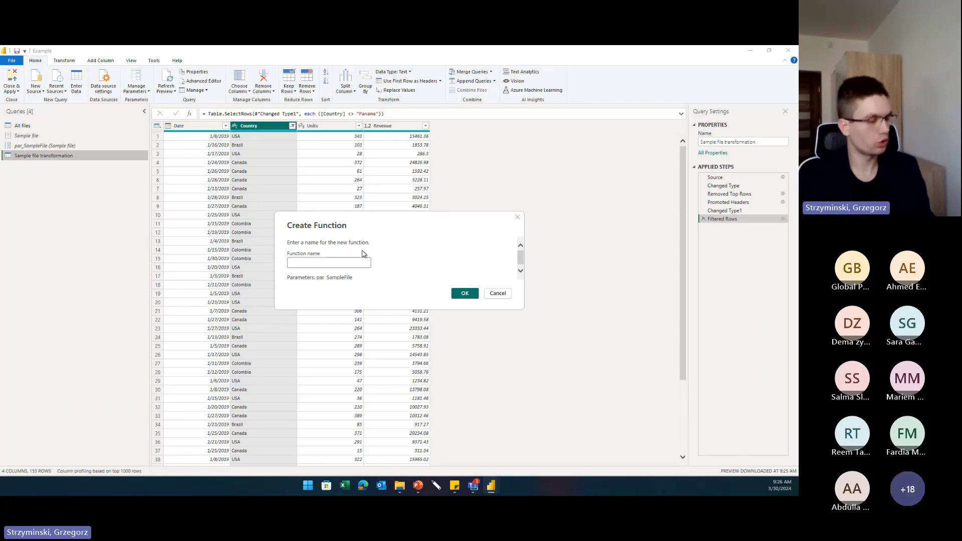
text(In)
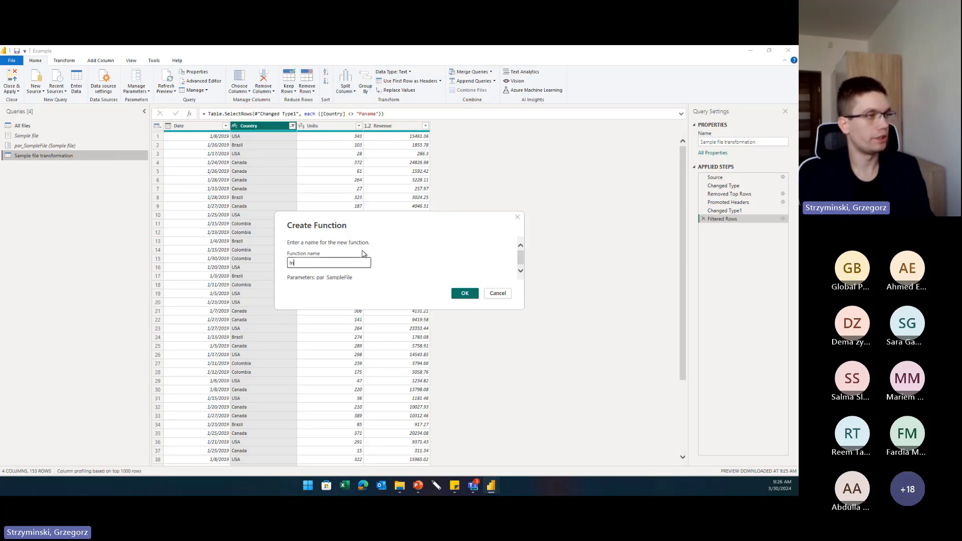
text(gest data)
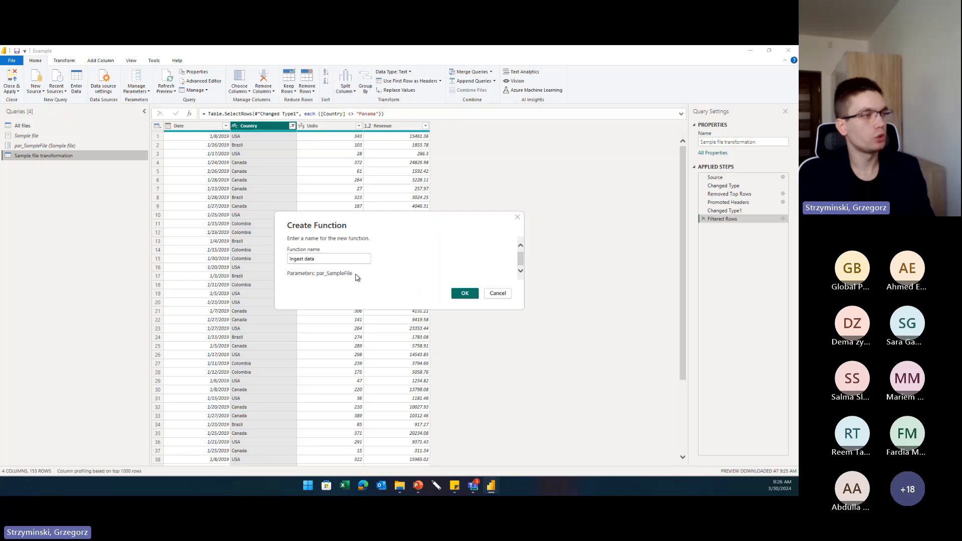
click(462, 296)
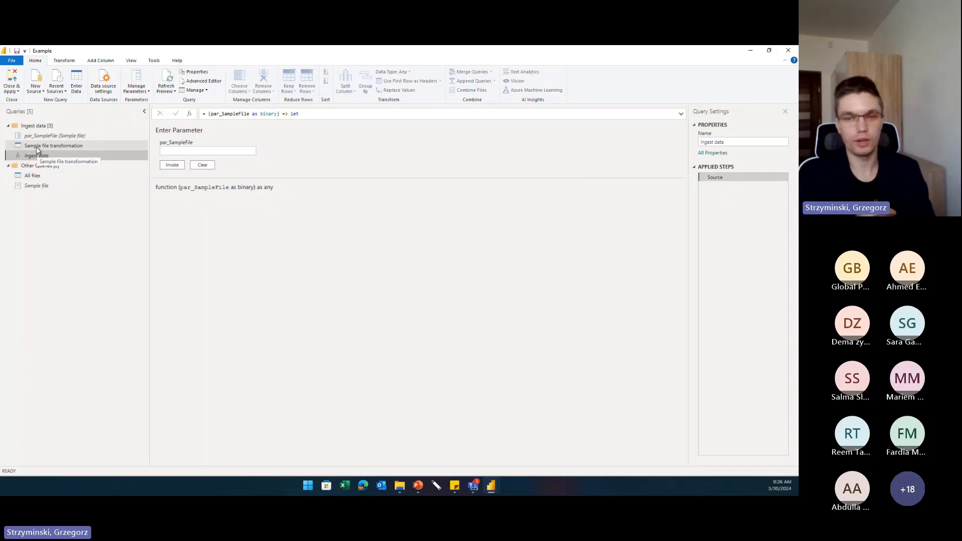
Compare the Ingest data function with the Sample file transformation query it is based on.
drag(19, 156, 16, 161)
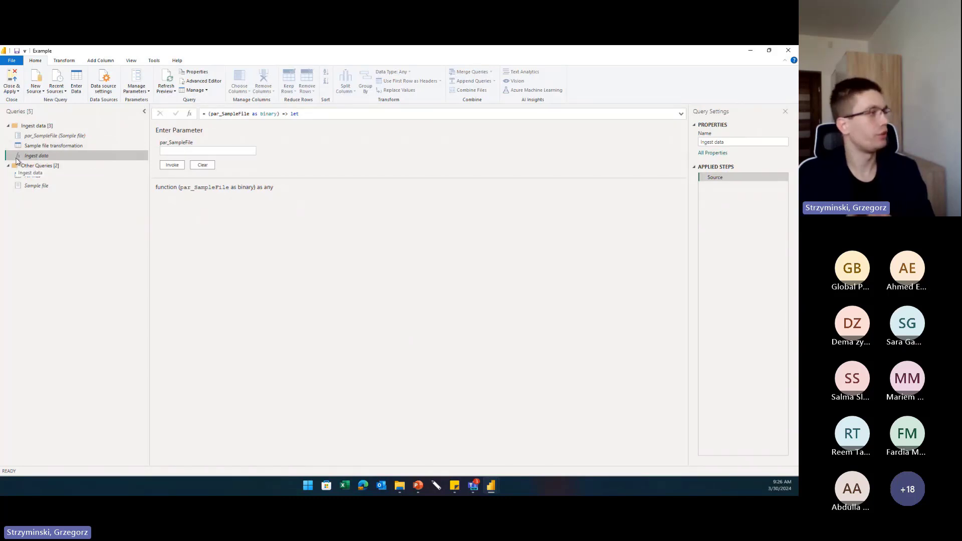
drag(17, 161, 18, 150)
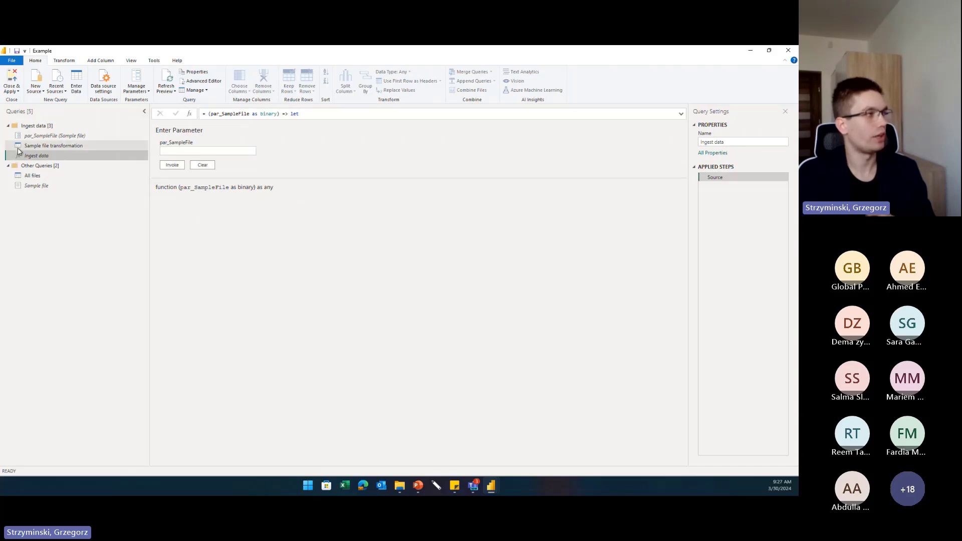
click(32, 149)
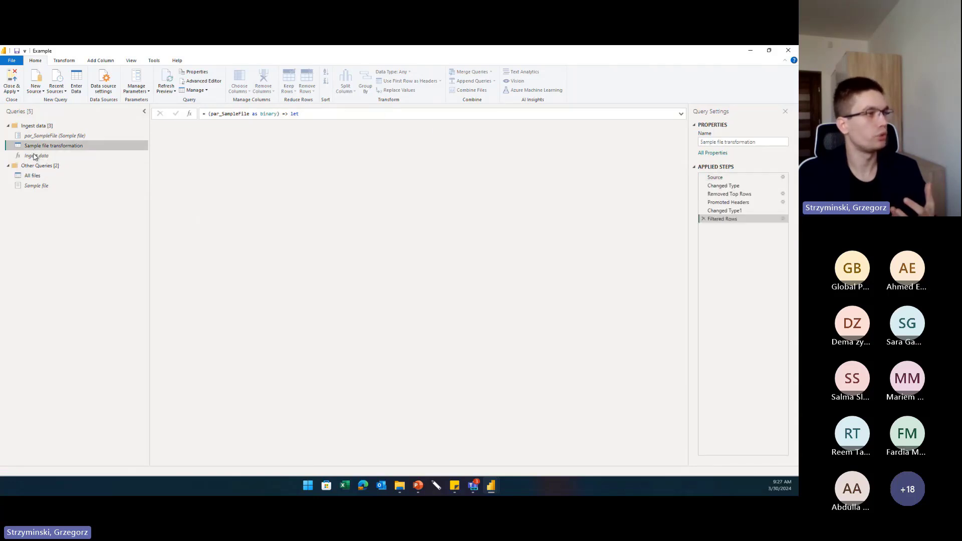
click(26, 155)
click(36, 149)
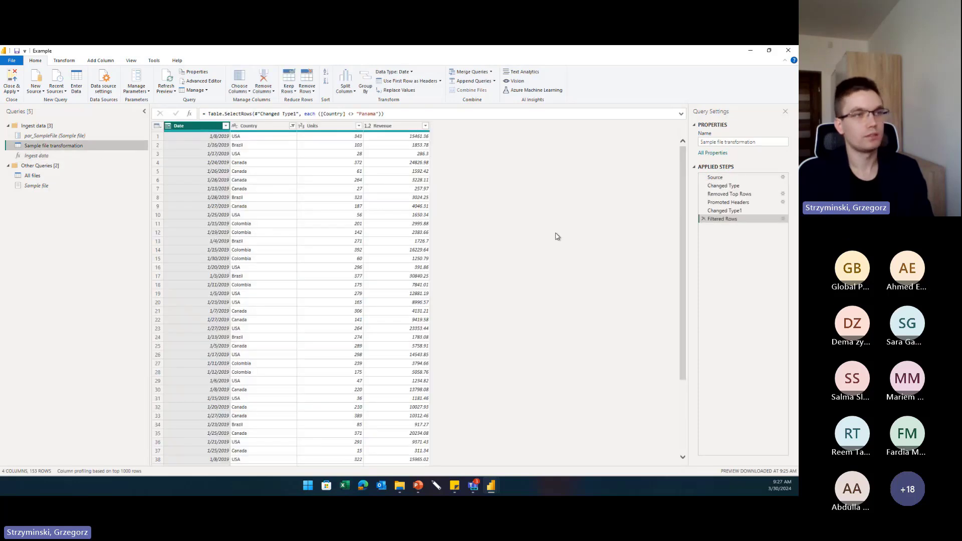
click(39, 155)
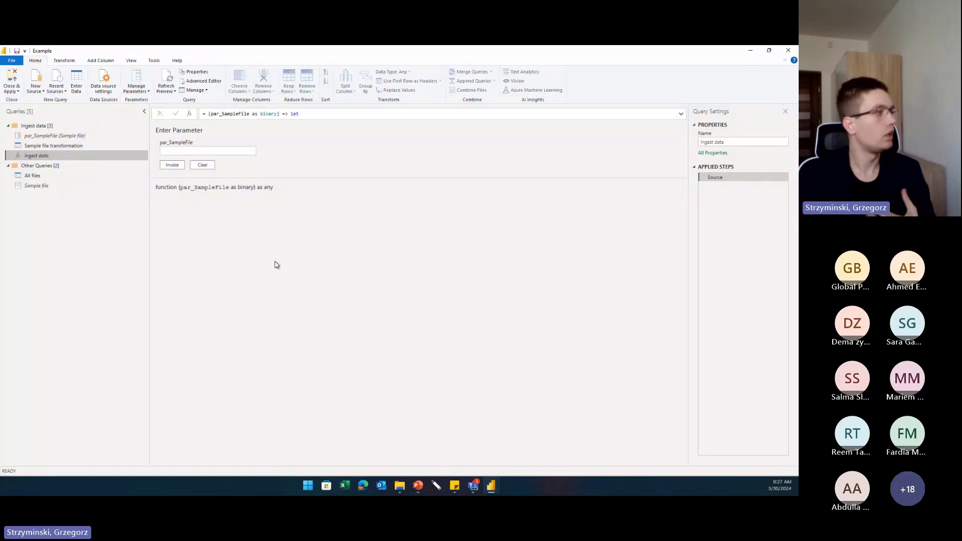
Exclude Colombia as well in the Country filter of Sample file transformation, and check the Ingest data function.
click(89, 150)
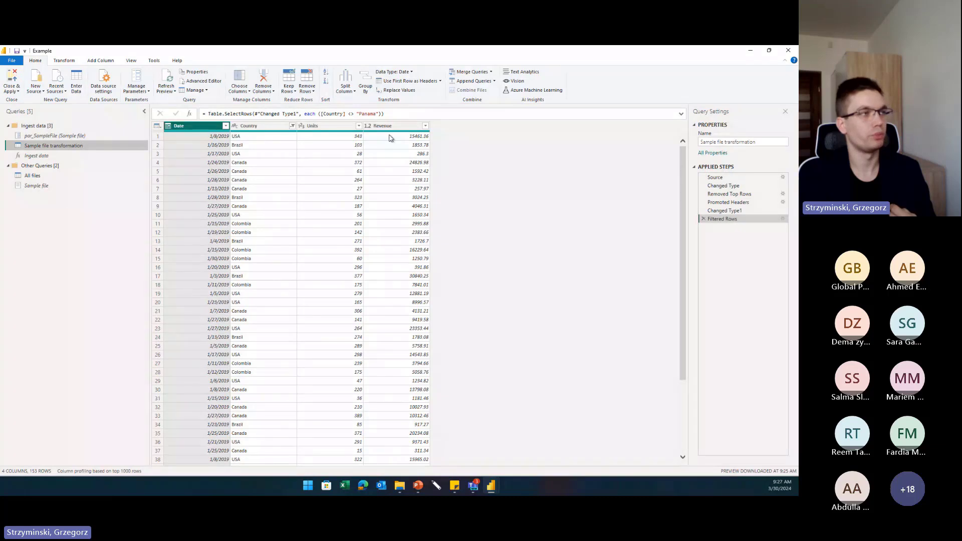
click(292, 126)
click(189, 239)
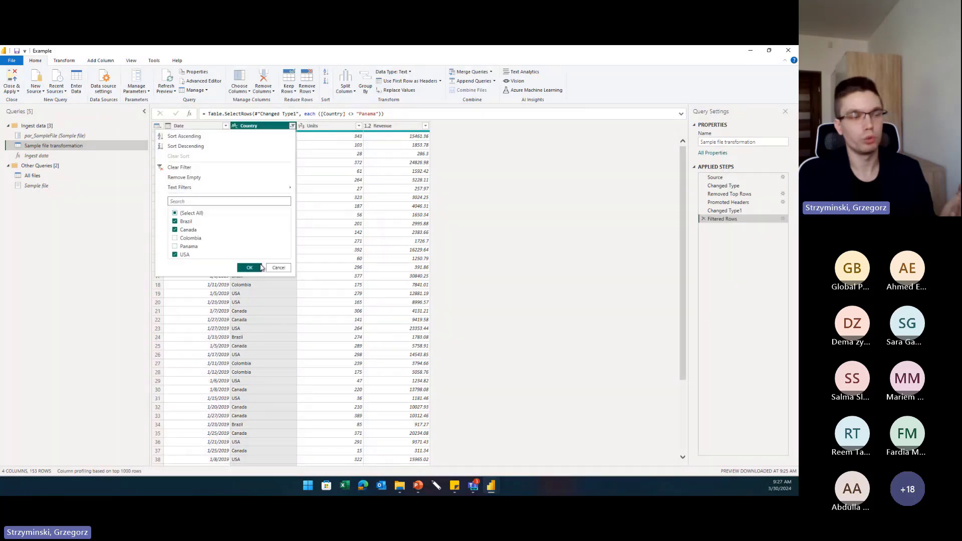
click(249, 267)
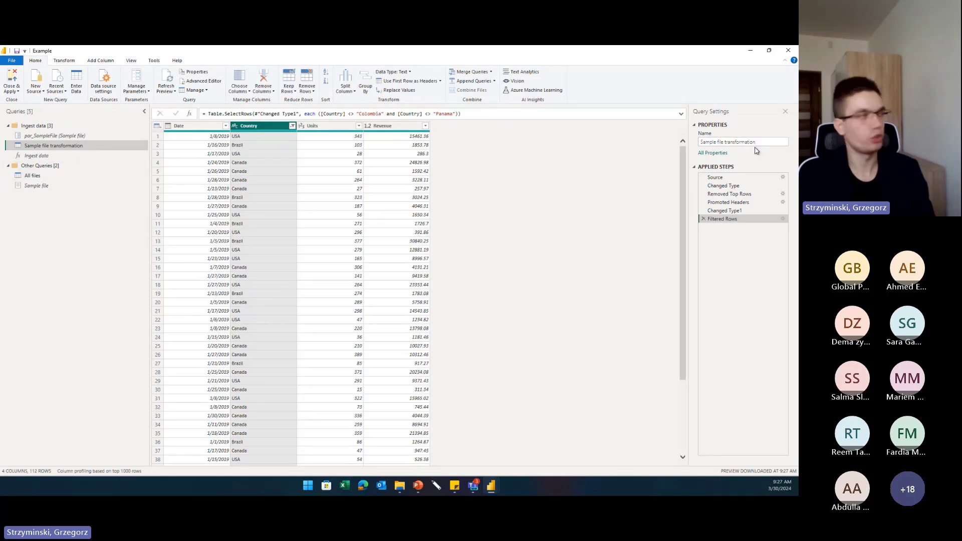
click(50, 156)
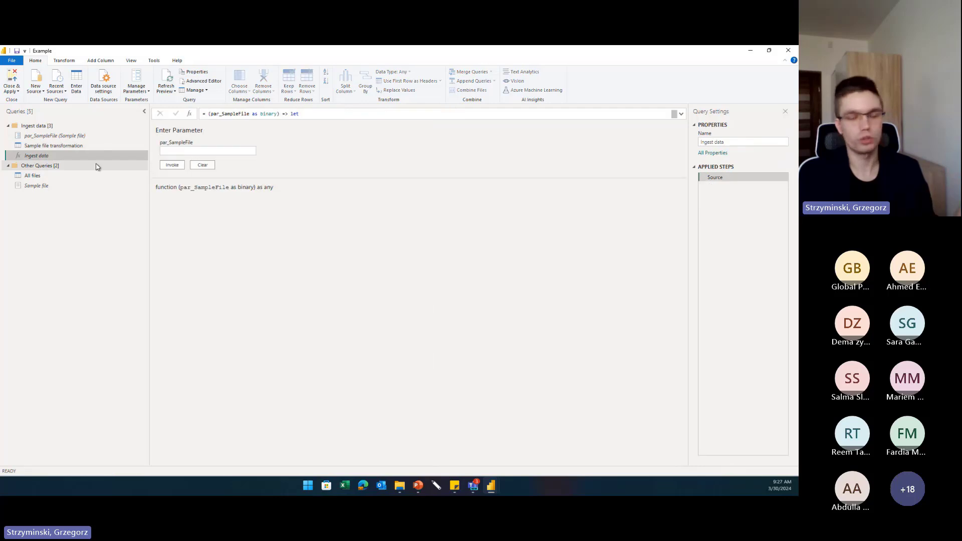
Delete the Panama condition from the Filtered Rows formula of Sample file transformation, keeping [Country] <> "Colombia", and check the Ingest data function.
click(80, 145)
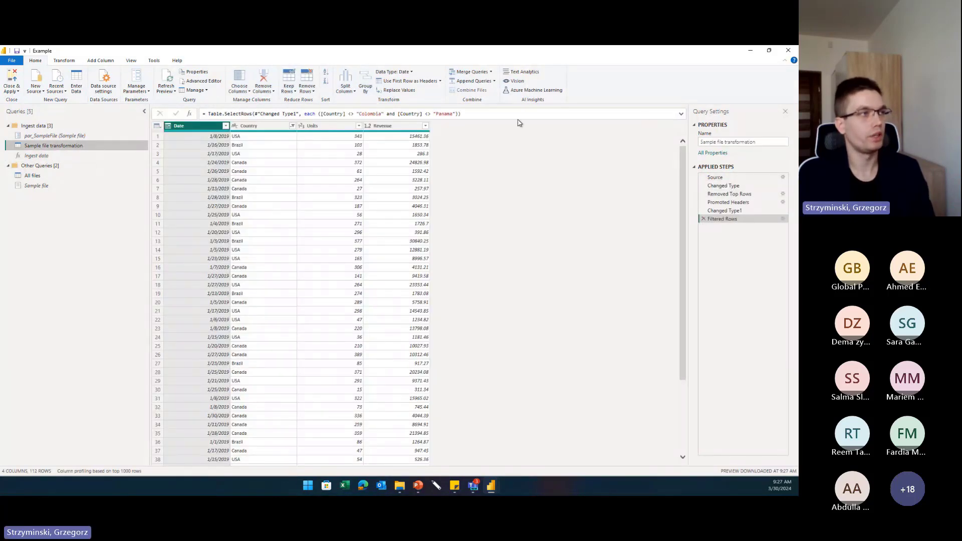
drag(457, 114, 384, 114)
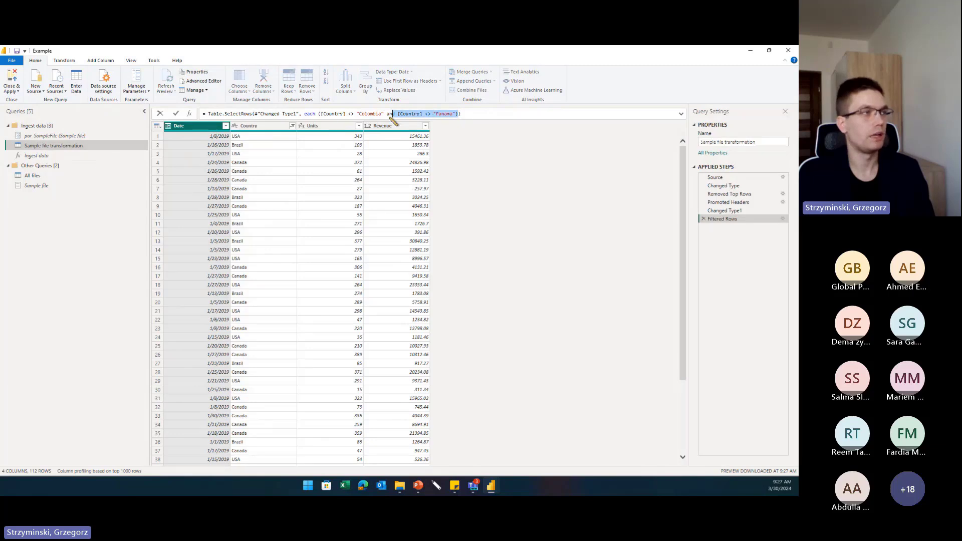
key(BackSpace)
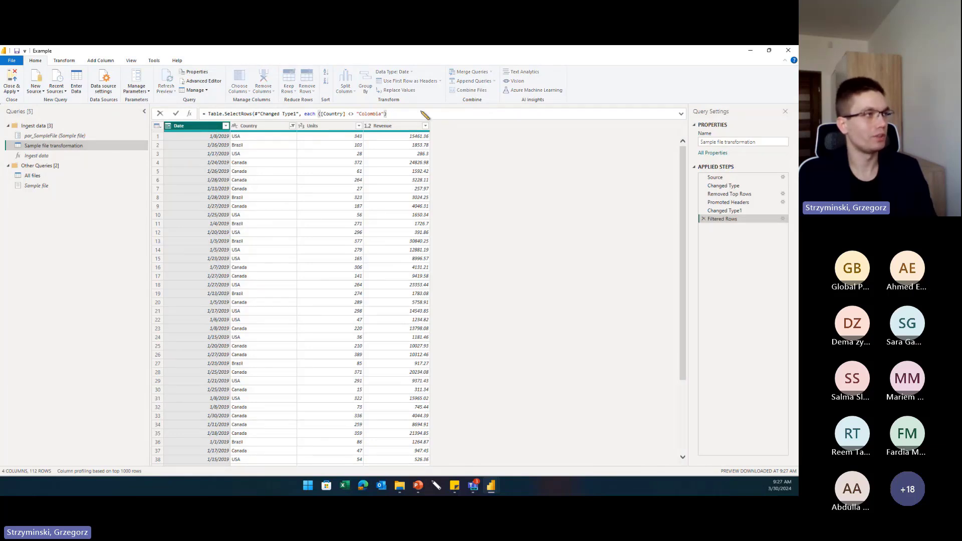
key(Return)
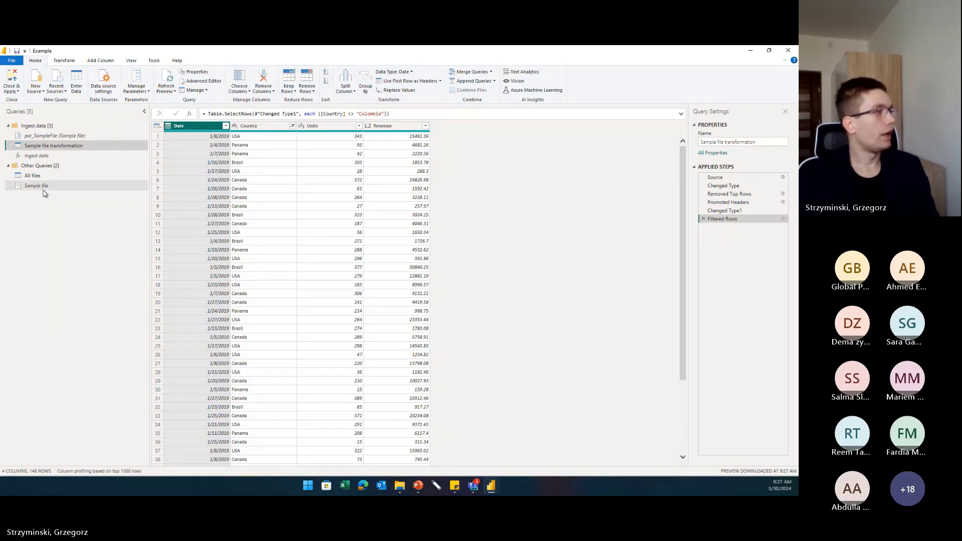
click(50, 154)
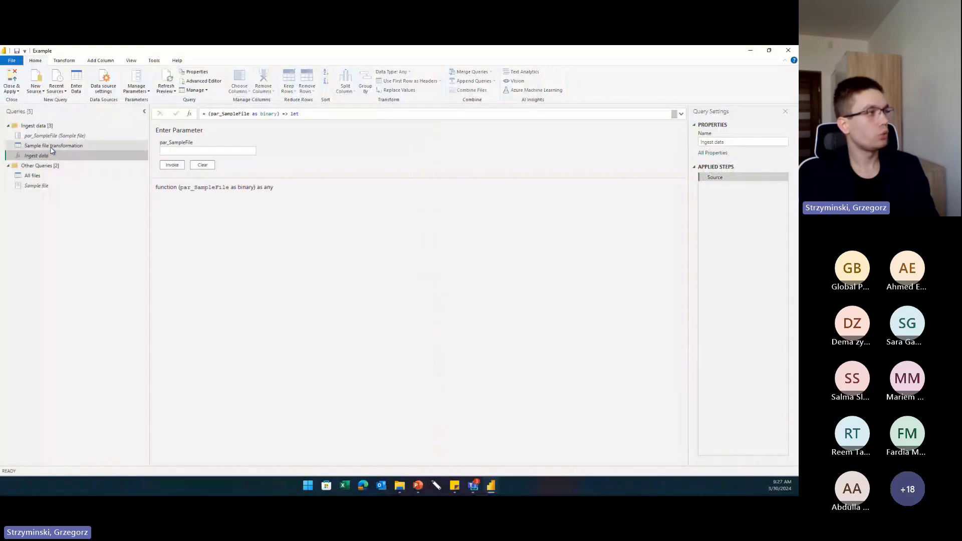
Remove all columns except Content and Name from the All files query.
click(51, 175)
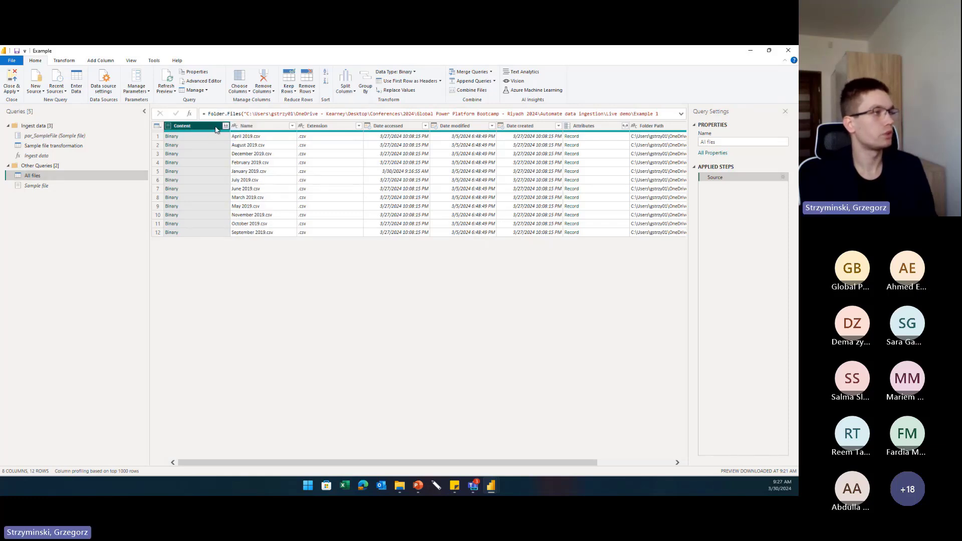
right_click(242, 125)
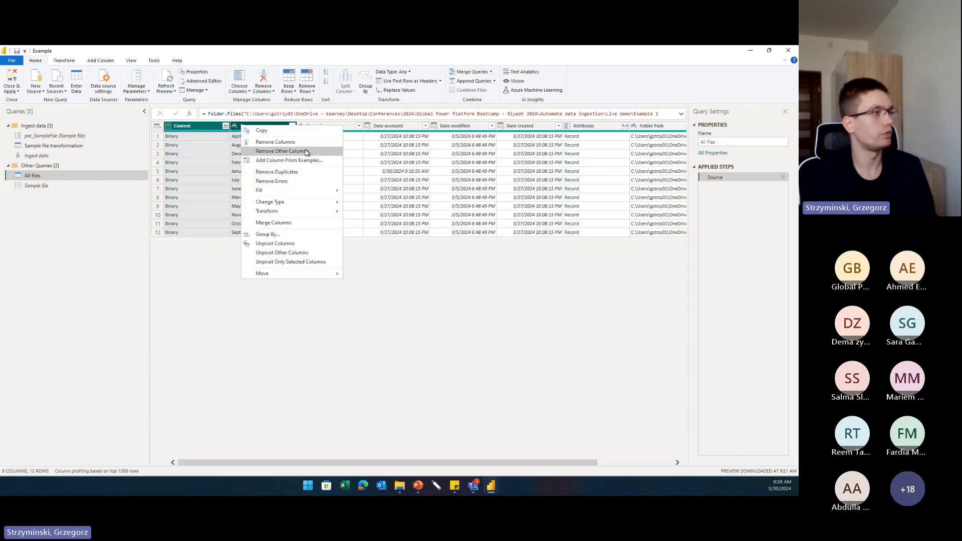
click(301, 151)
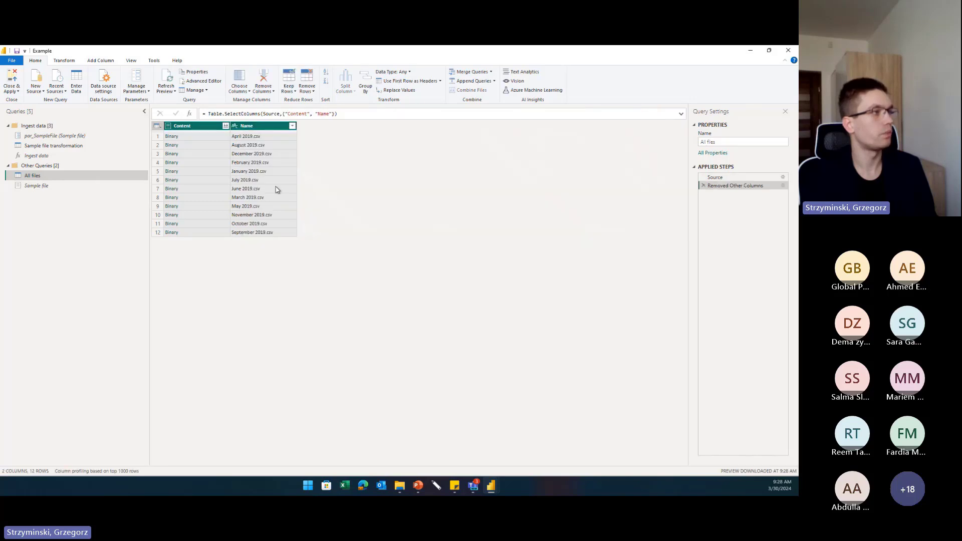
Set up a custom function invocation in All files with new column name Data Table and Ingest data as the function query.
click(246, 141)
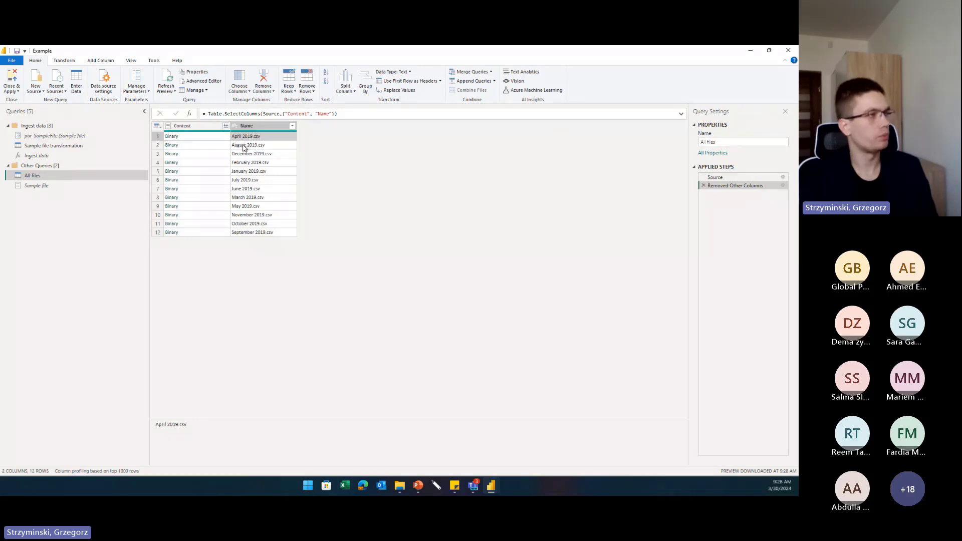
click(202, 139)
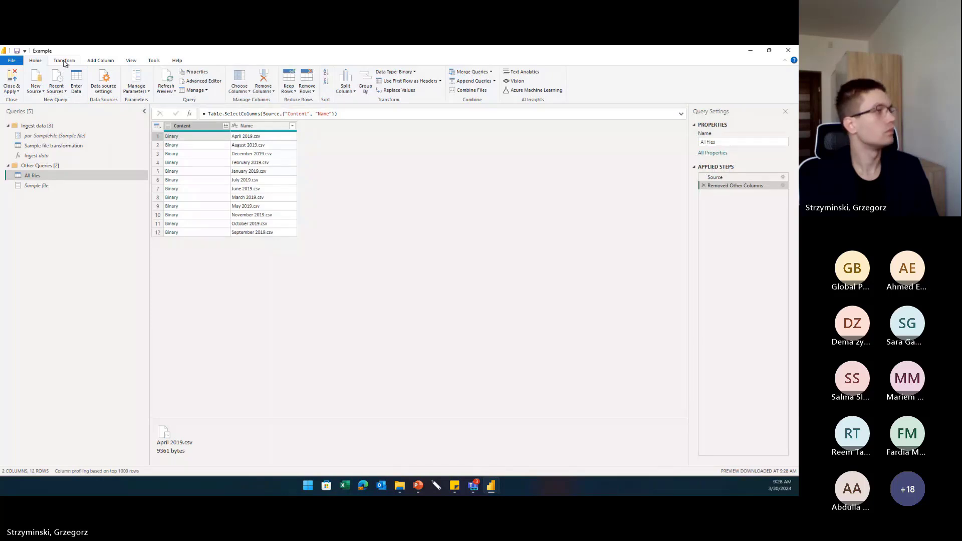
click(89, 61)
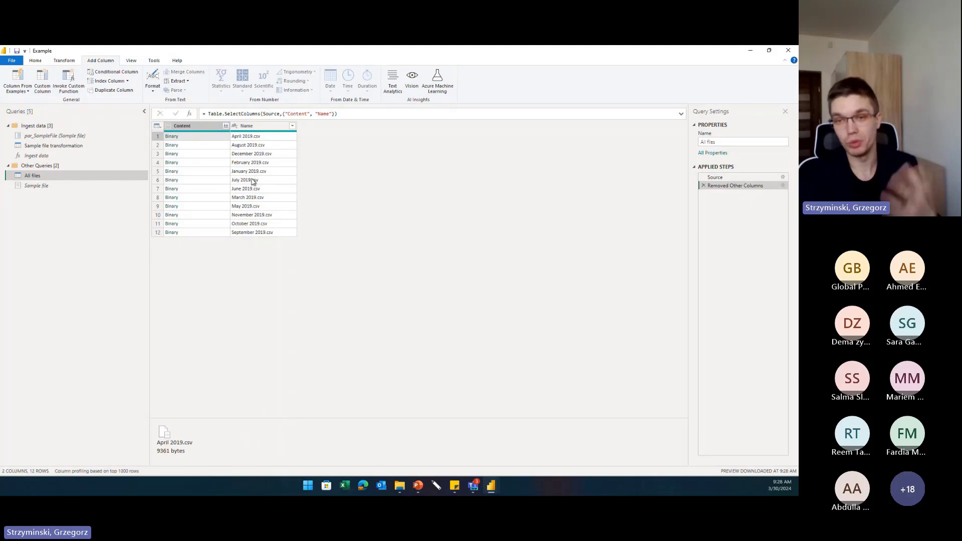
click(70, 87)
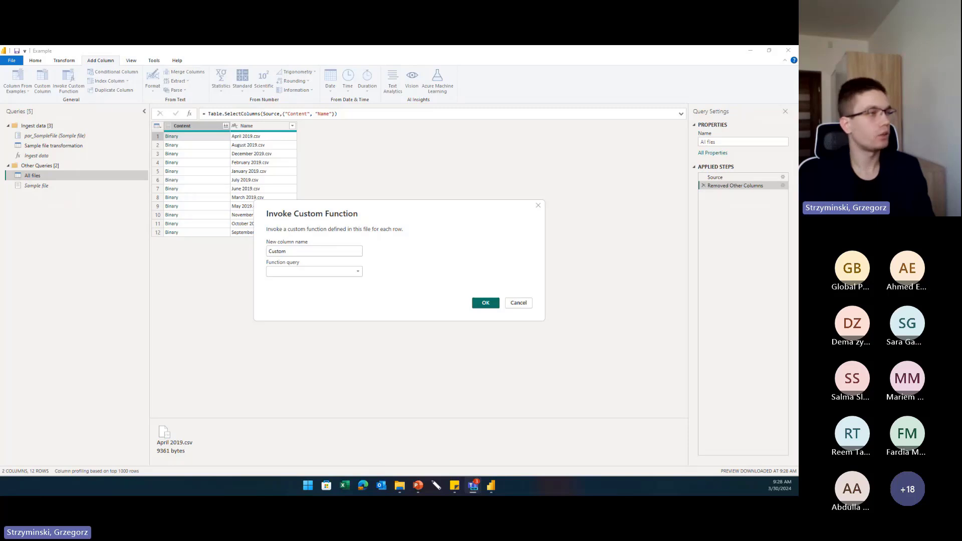
double_click(278, 250)
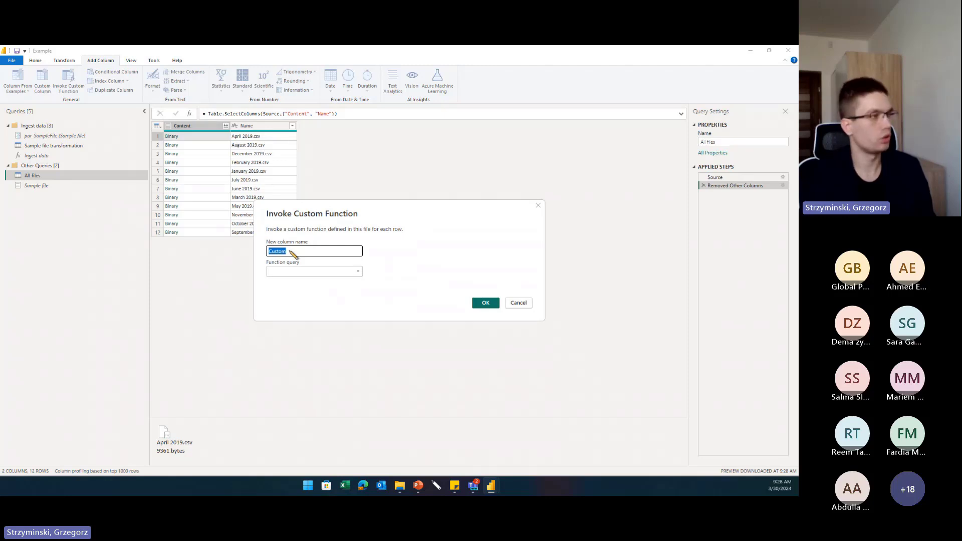
text(Data )
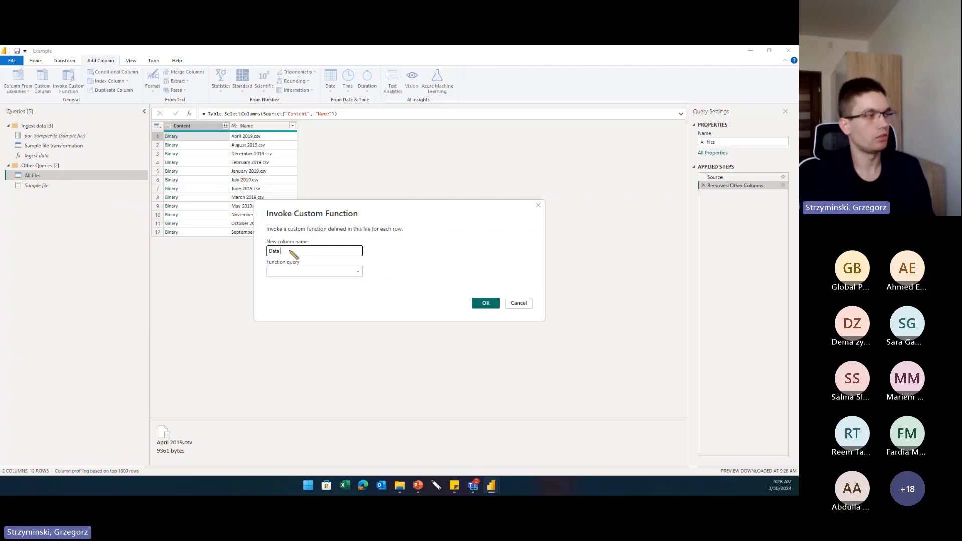
text(Table)
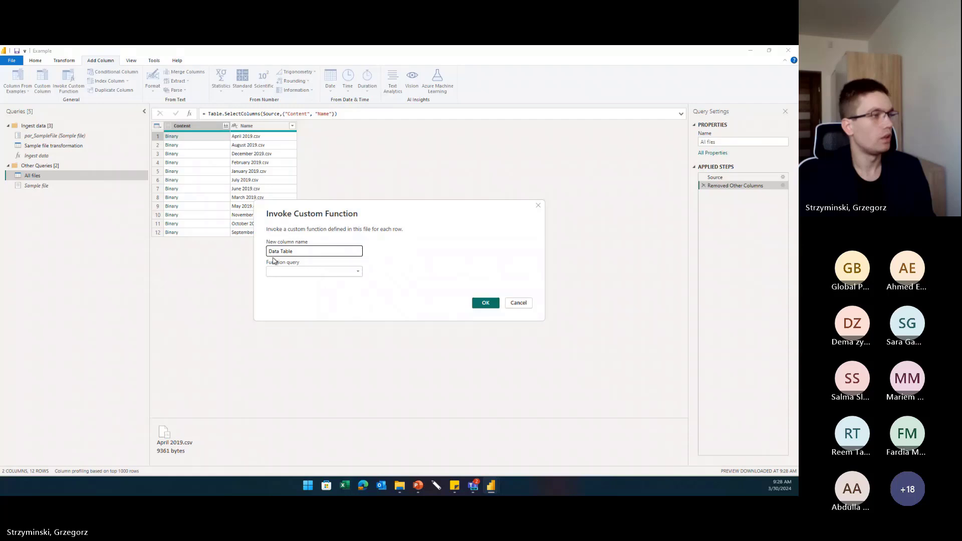
click(358, 271)
click(336, 282)
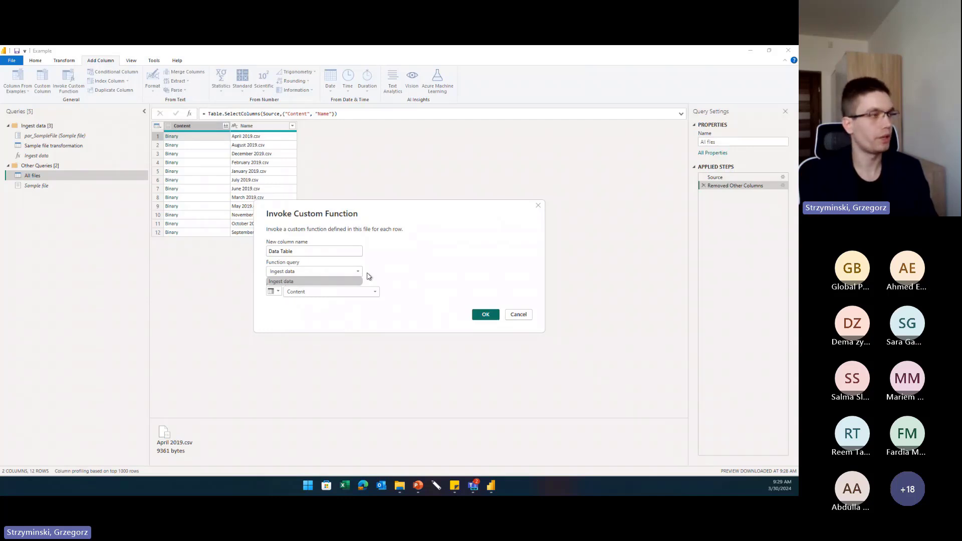
click(331, 281)
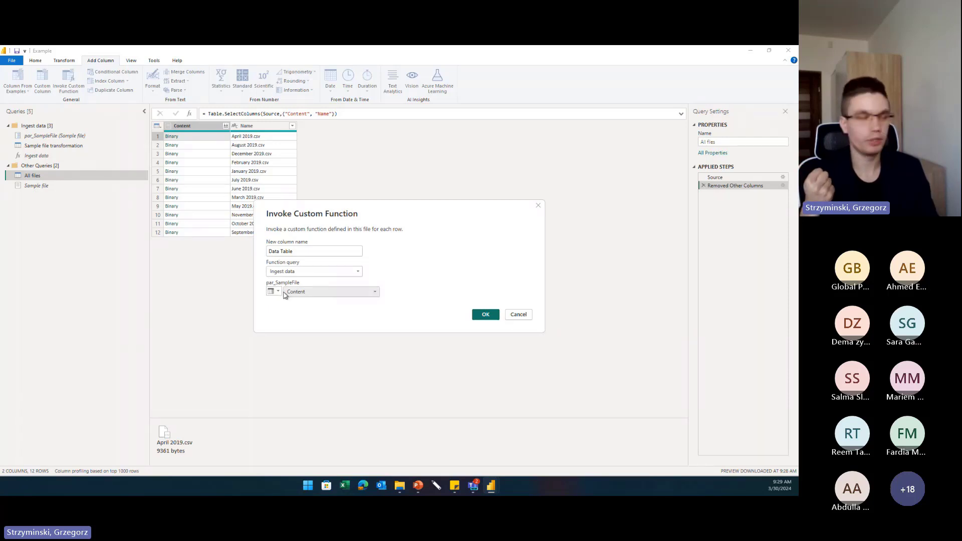
Supply the Content column as the par_SampleFile argument and invoke the function for every row.
drag(396, 214, 519, 195)
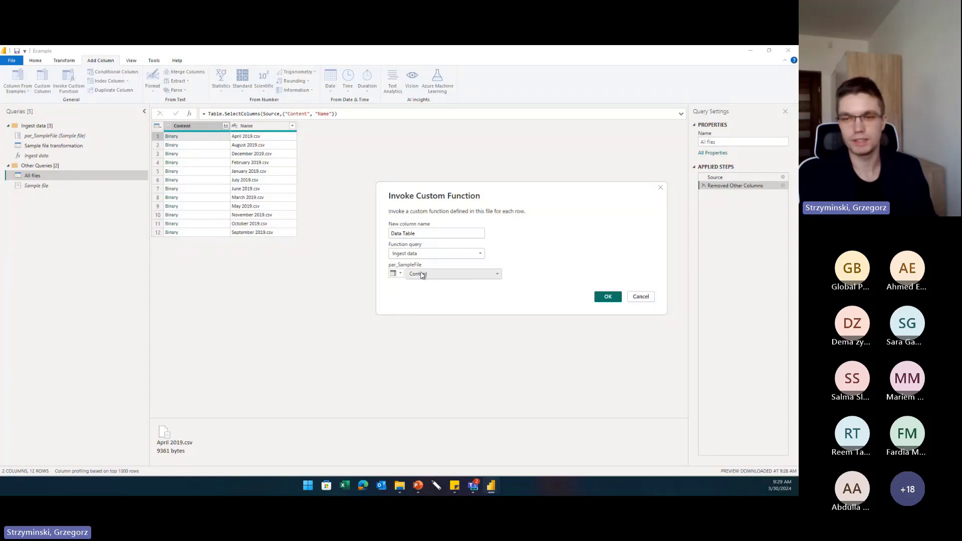
click(397, 275)
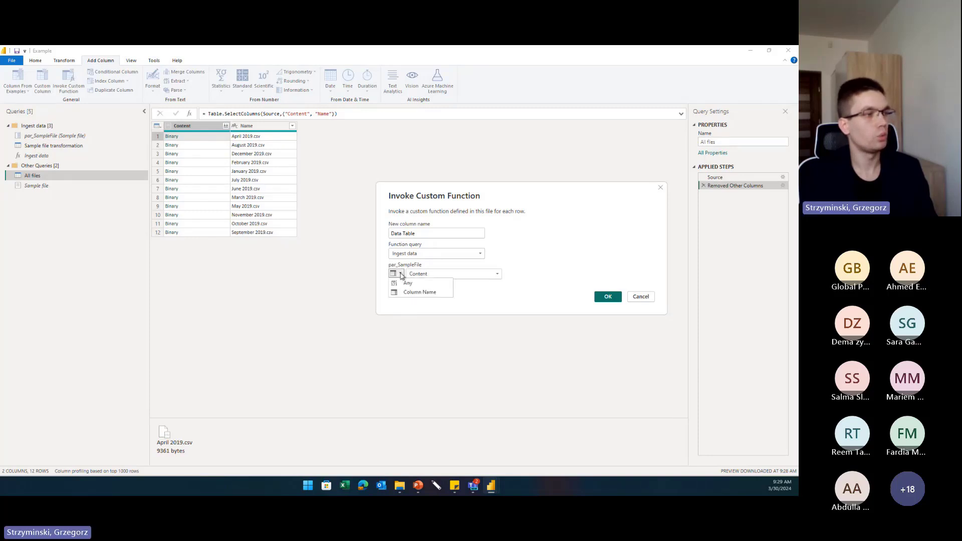
click(407, 283)
click(398, 274)
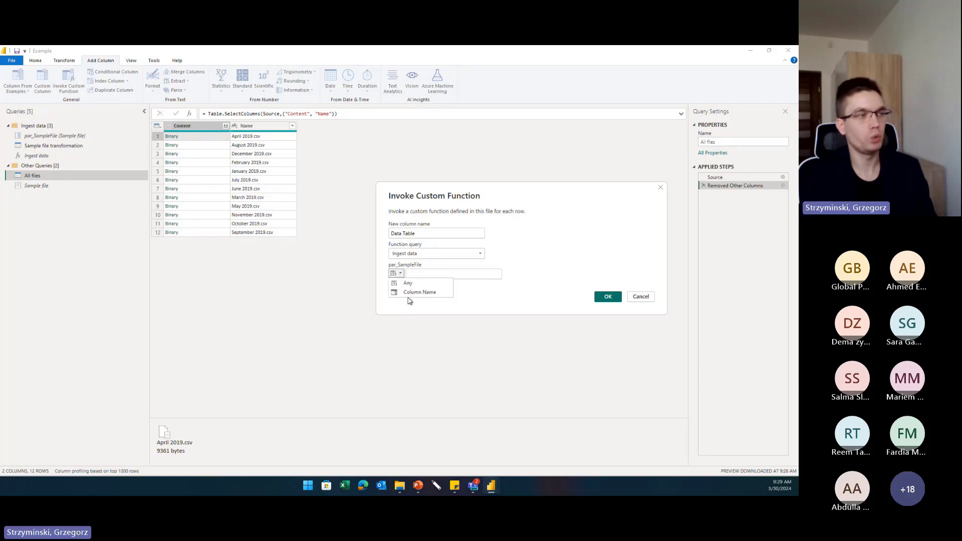
click(411, 293)
click(431, 274)
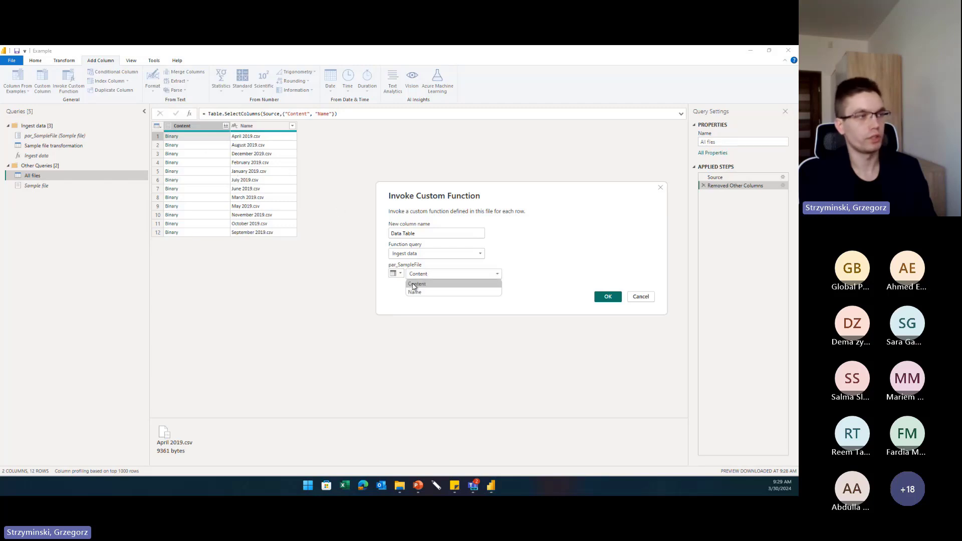
click(416, 284)
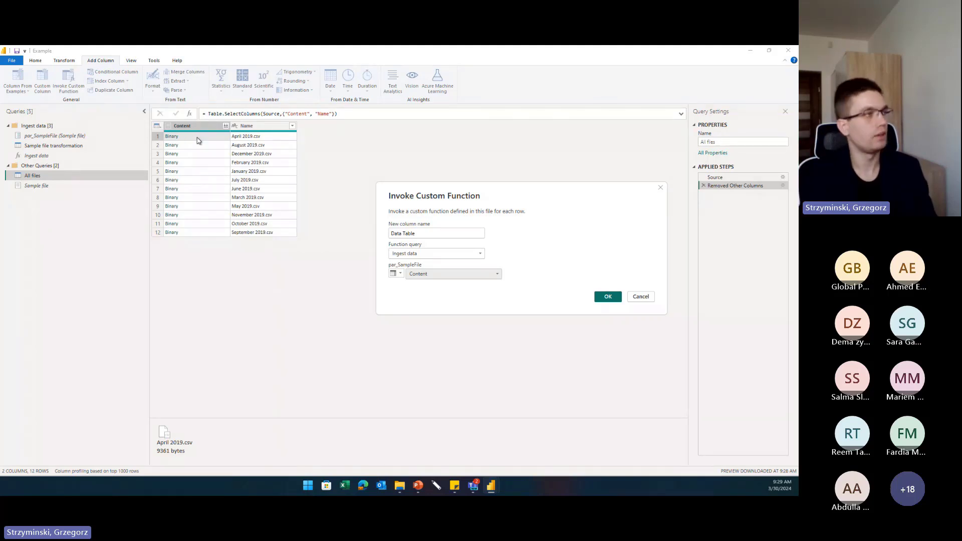
click(607, 297)
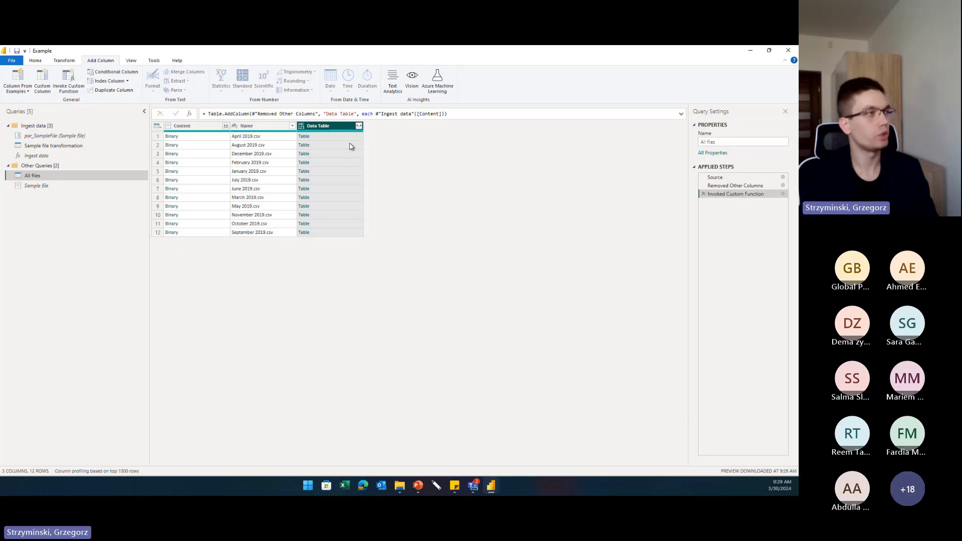
Preview the nested tables in the Data Table column for the December 2019.csv and June 2019.csv files.
click(347, 154)
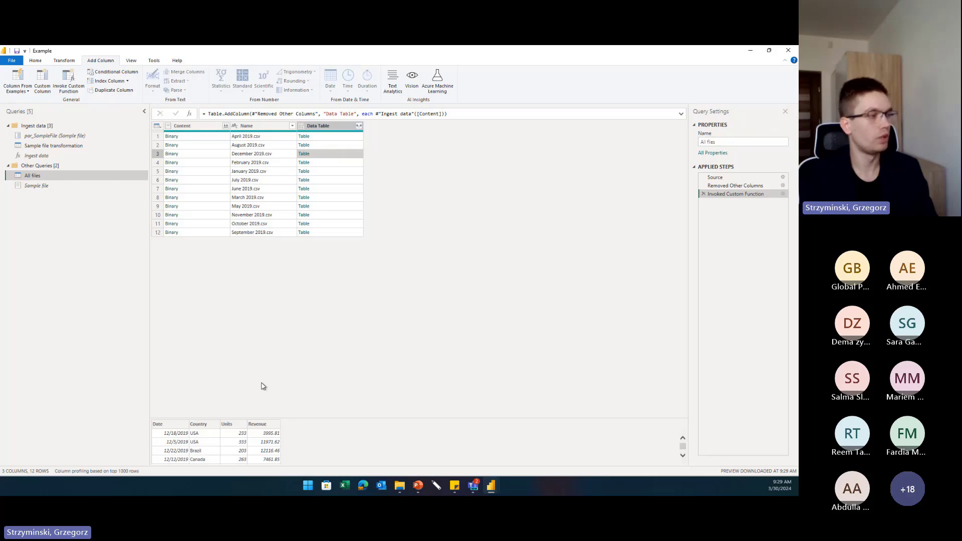
scroll(243, 456, down, 8)
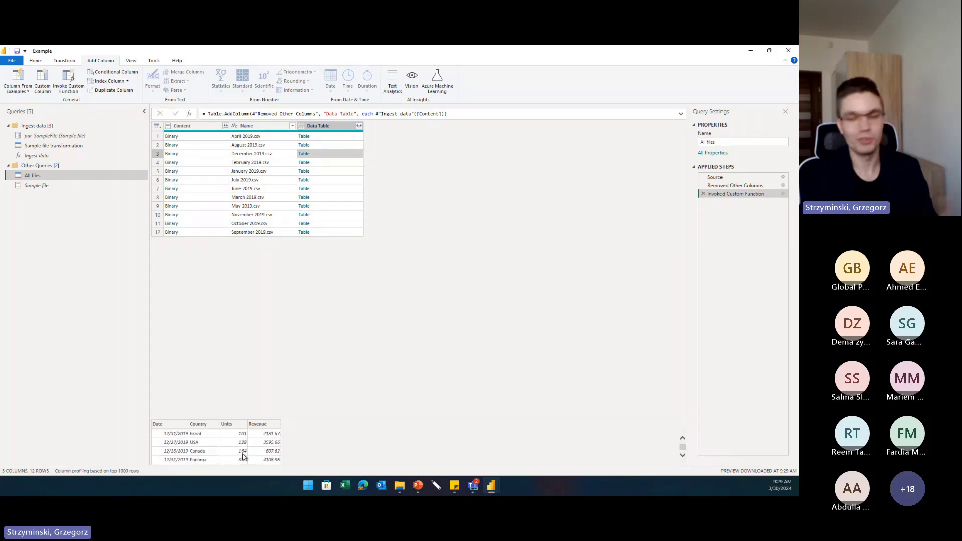
scroll(242, 456, down, 8)
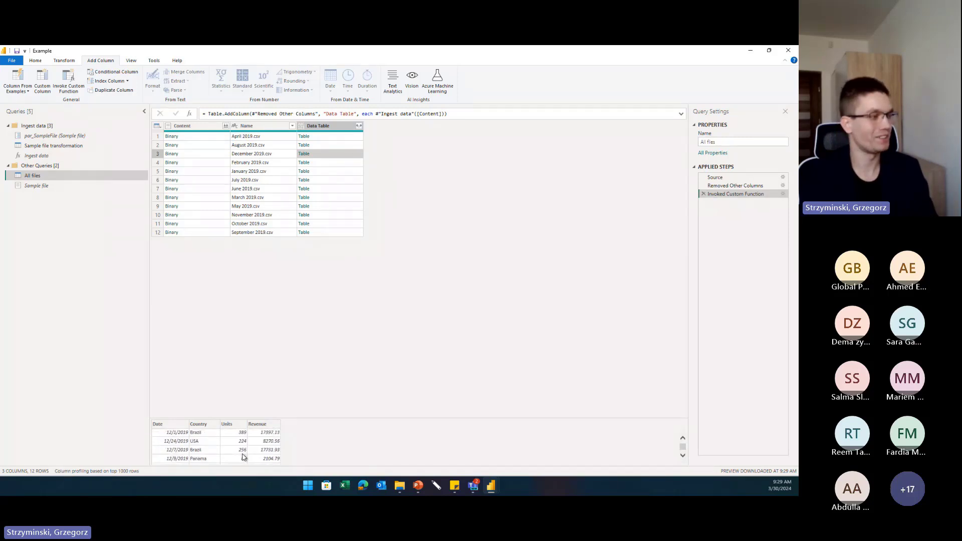
scroll(242, 456, down, 4)
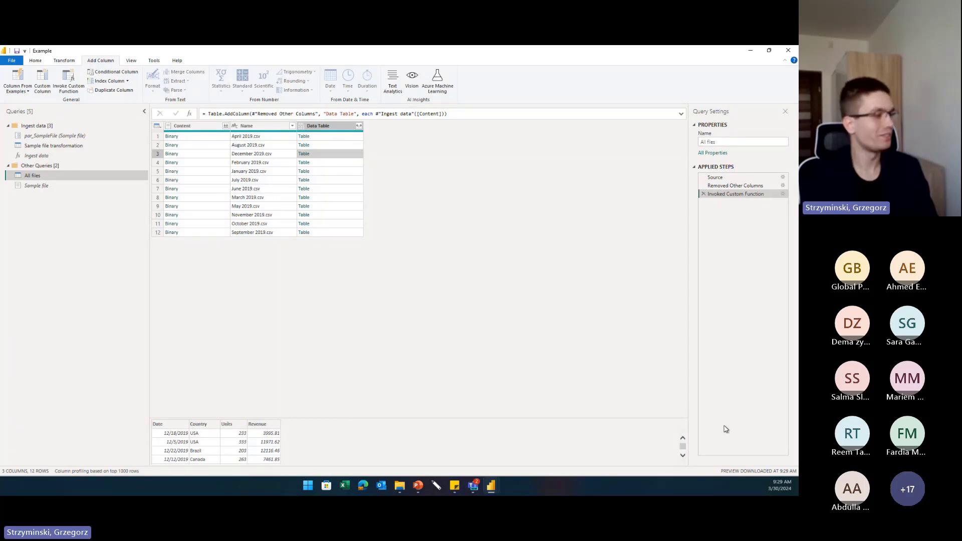
scroll(220, 442, down, 4)
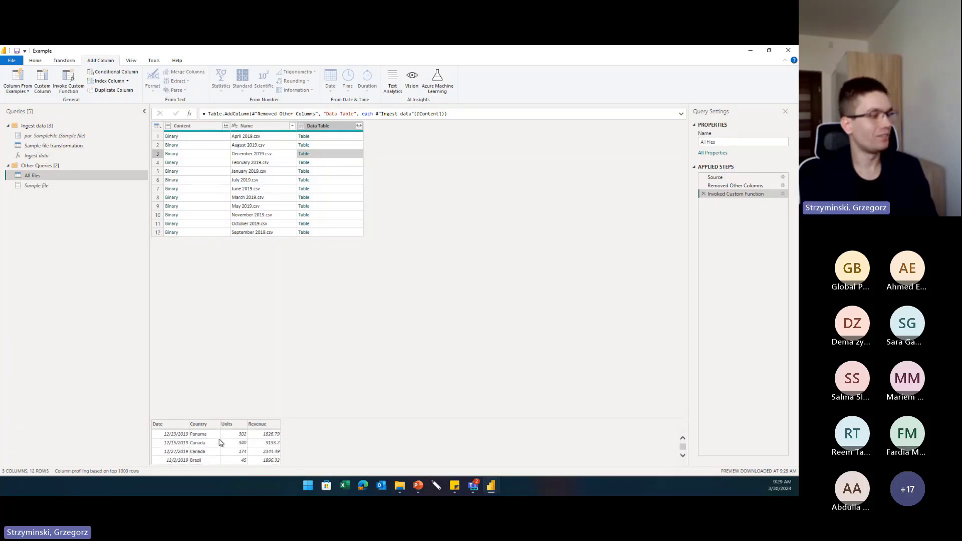
scroll(220, 444, down, 4)
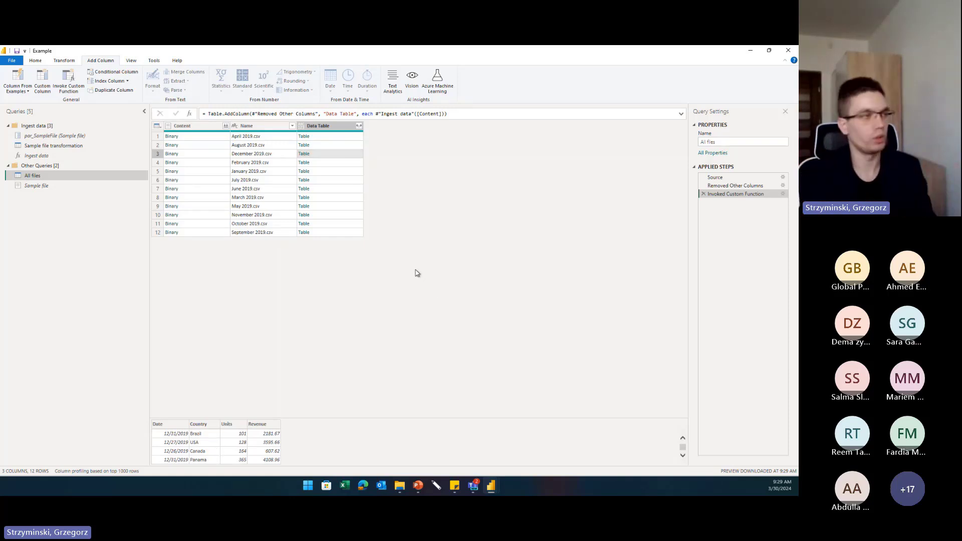
click(351, 190)
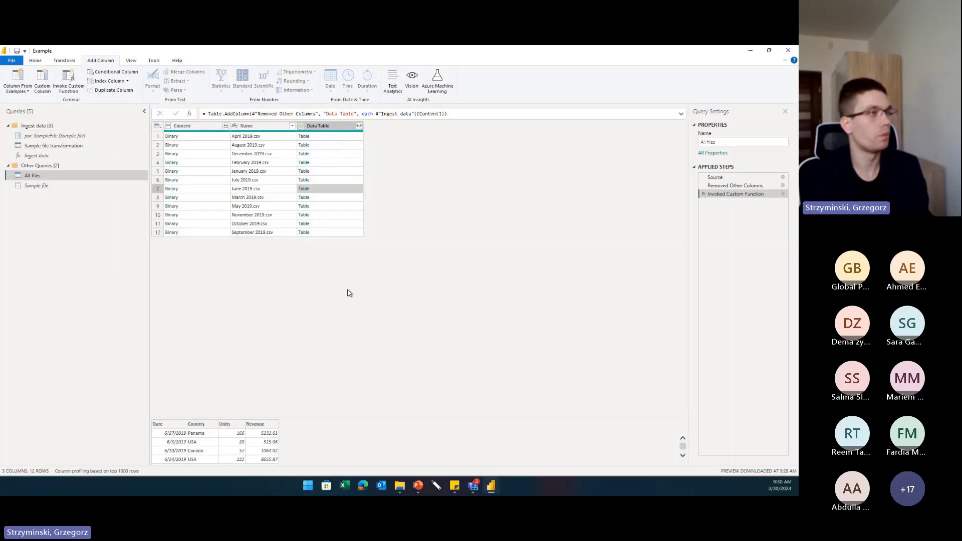
Expand the Data Table column into Date, Country, Units and Revenue without the original column name as prefix.
click(358, 128)
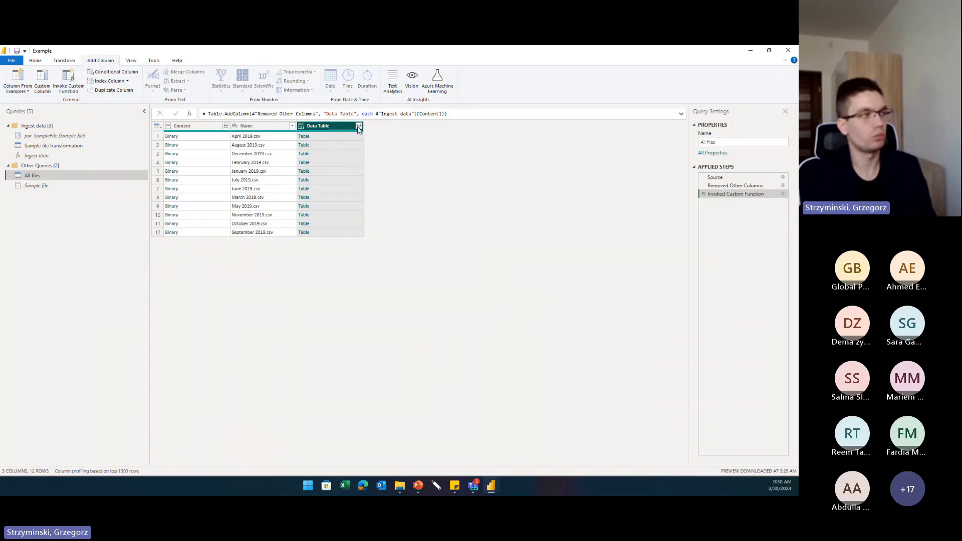
click(359, 127)
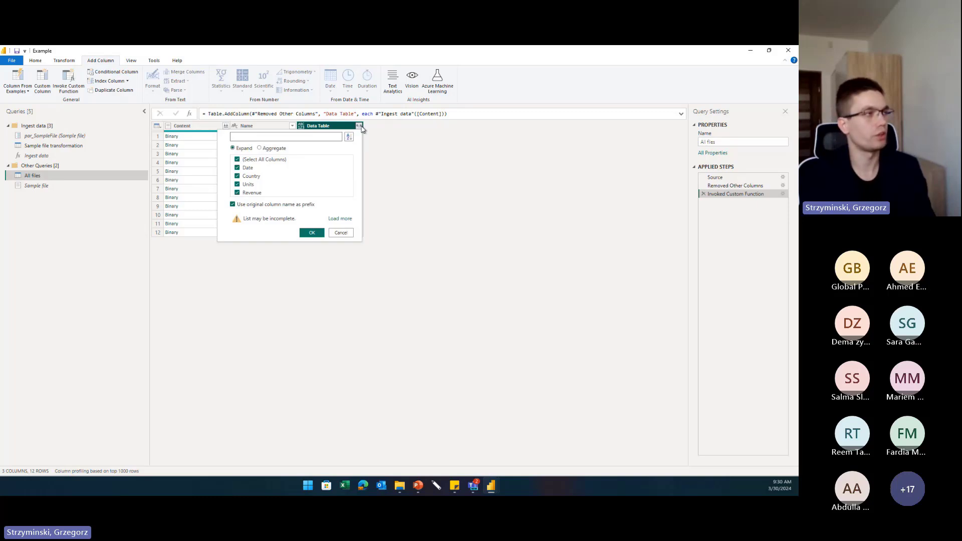
click(253, 203)
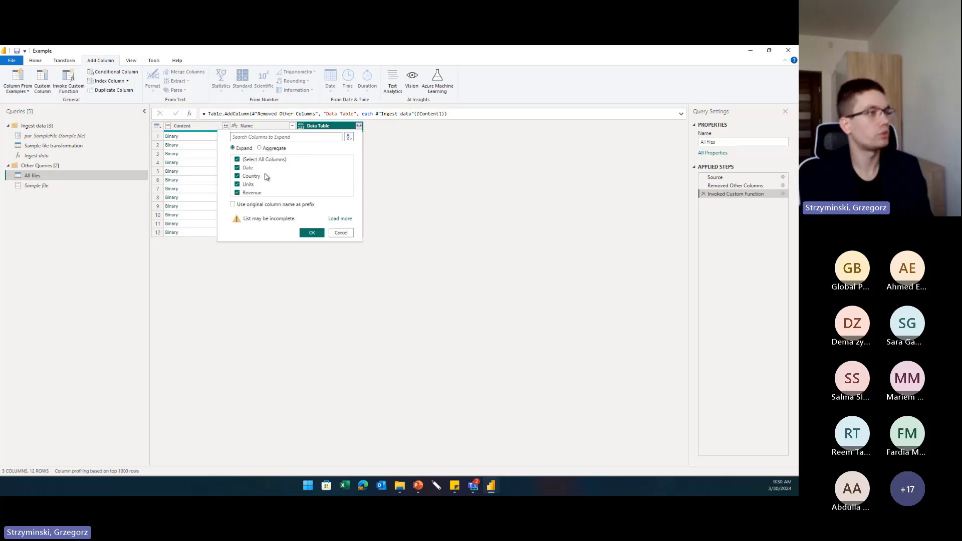
click(312, 232)
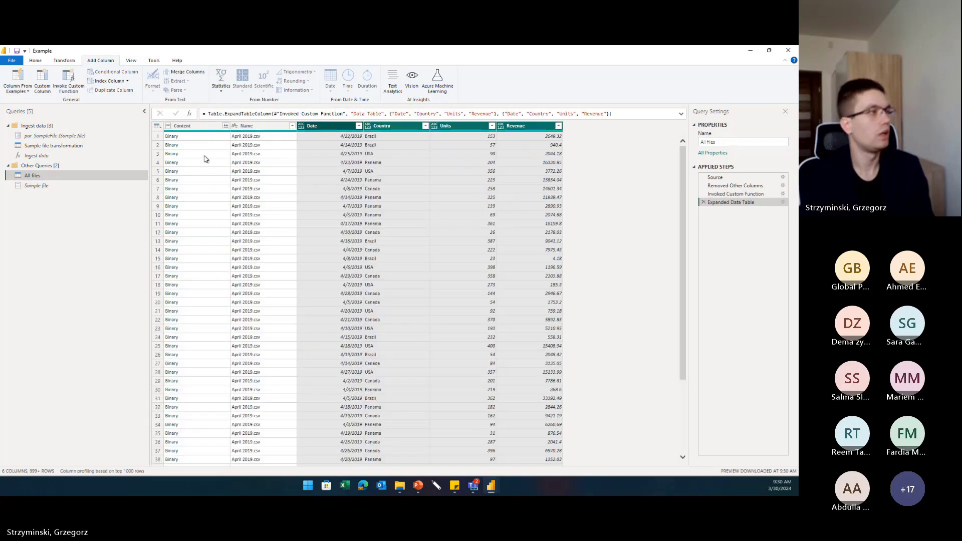
Remove the Content column from All files and disable loading of the Sample file transformation query.
right_click(199, 125)
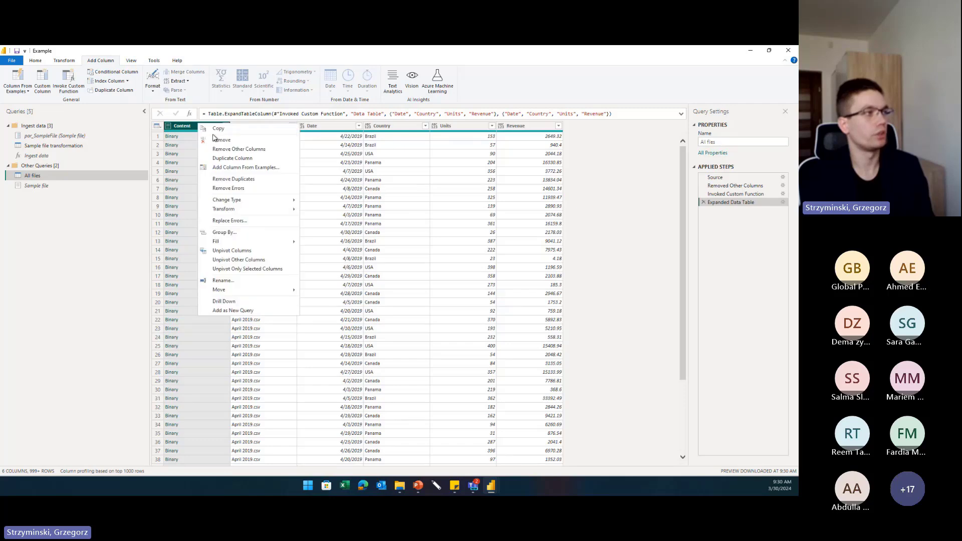
click(221, 140)
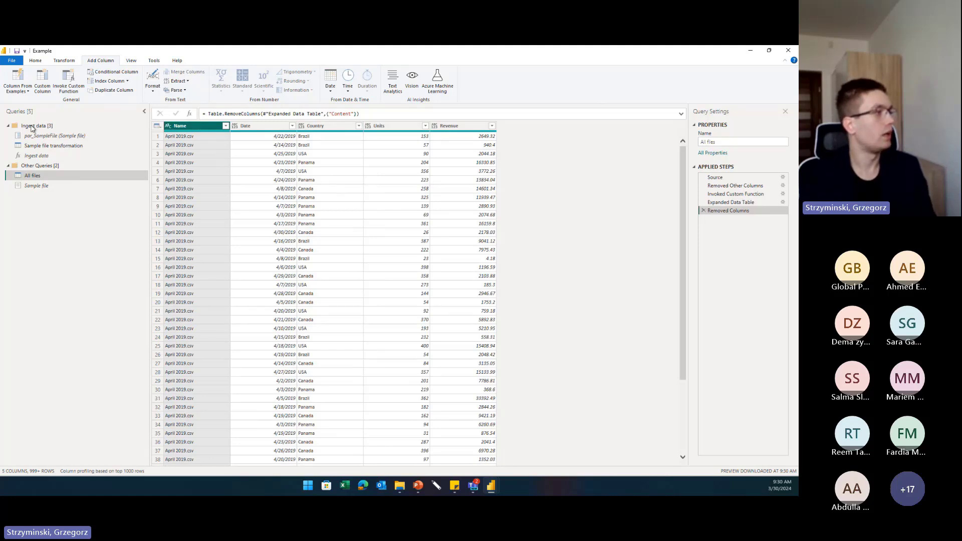
right_click(54, 146)
click(126, 194)
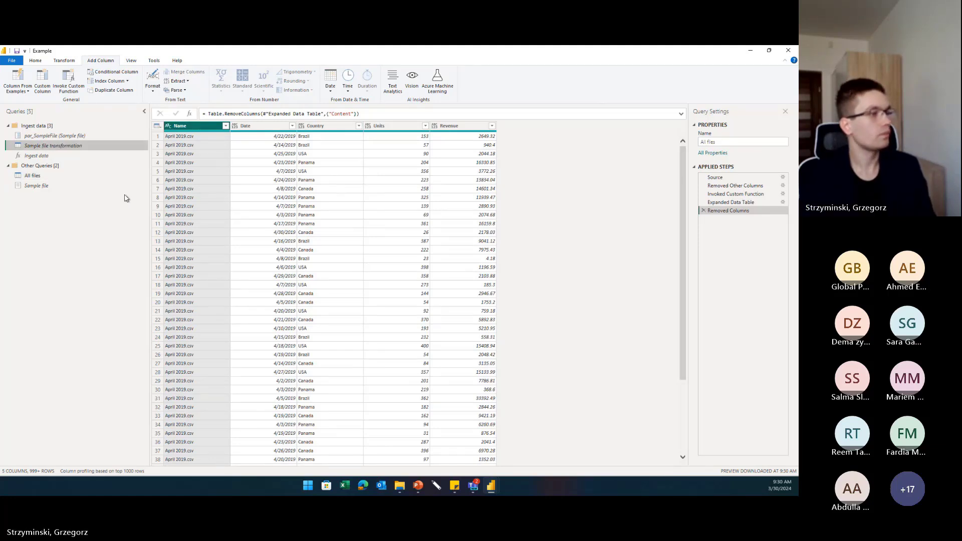
Look through the combined rows and the Name, Date, Country, Units and Revenue columns of All files.
scroll(382, 314, down, 2)
scroll(382, 315, down, 4)
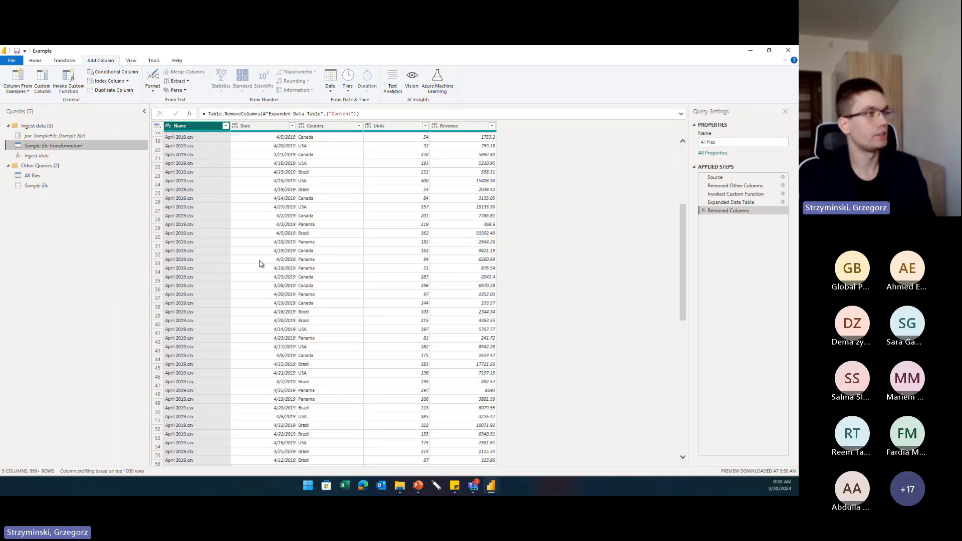
click(260, 126)
click(325, 126)
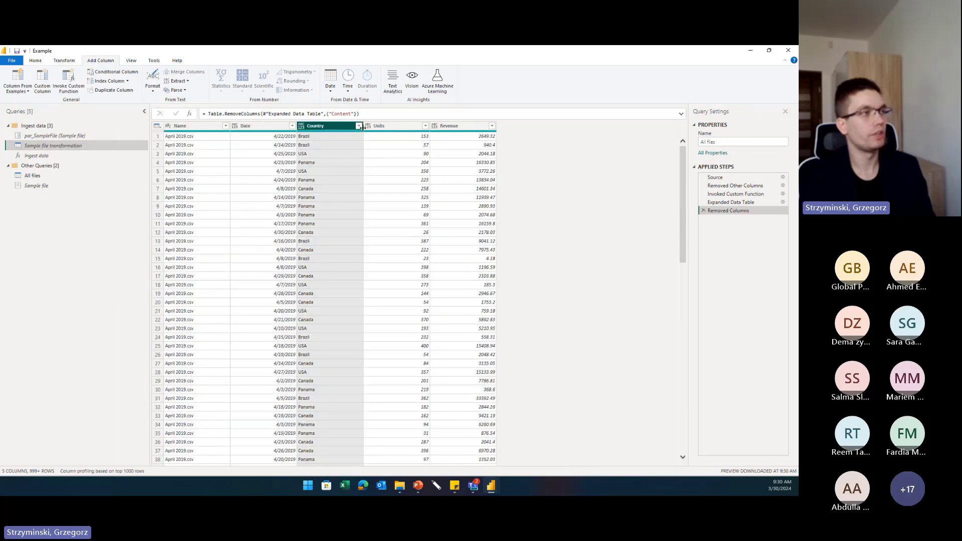
click(396, 126)
click(465, 126)
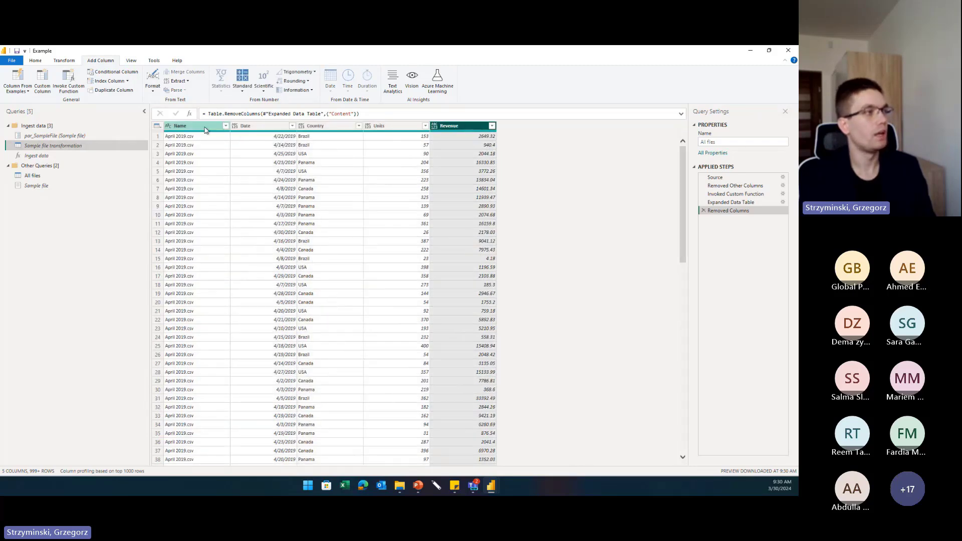
click(203, 129)
Close the query editor with the changes applied and show the loaded All files table in Table view.
click(36, 61)
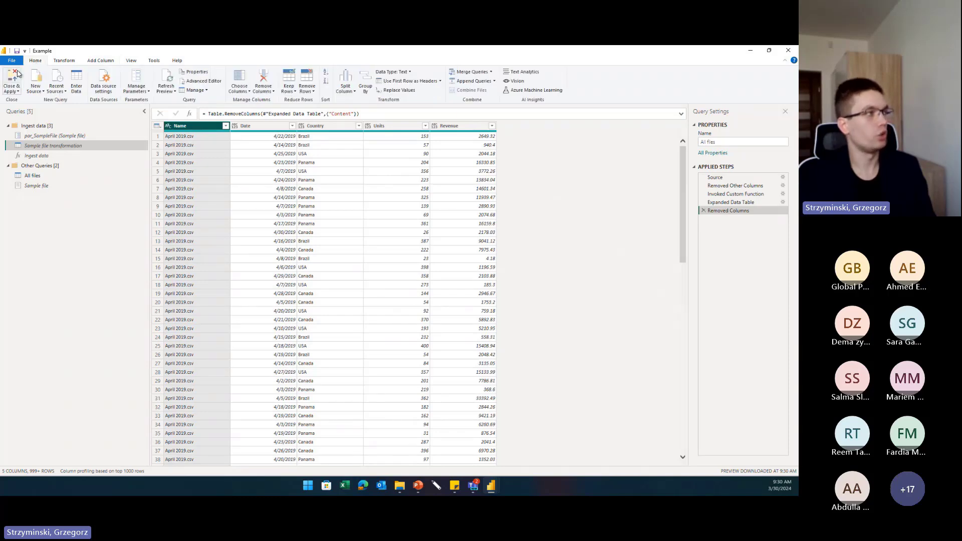
key(alt+Tab)
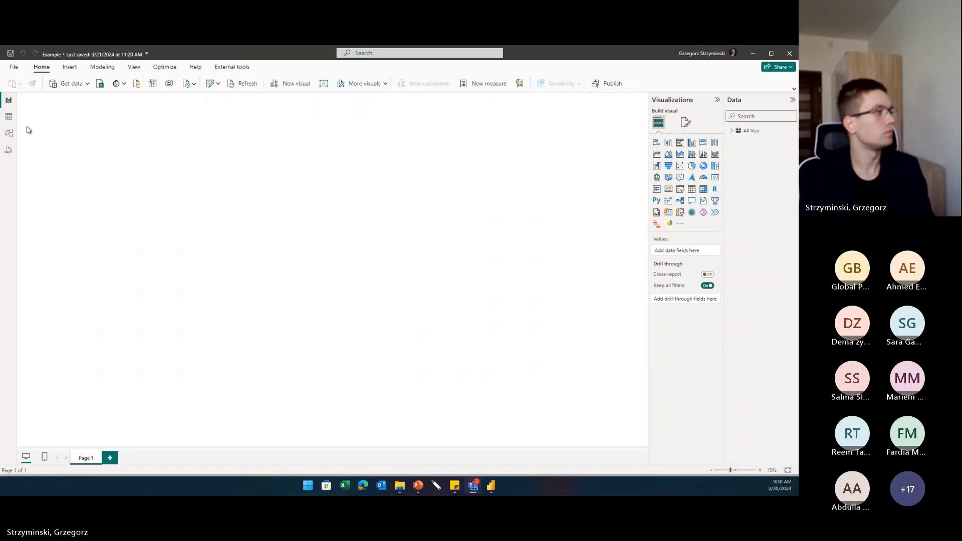
click(9, 117)
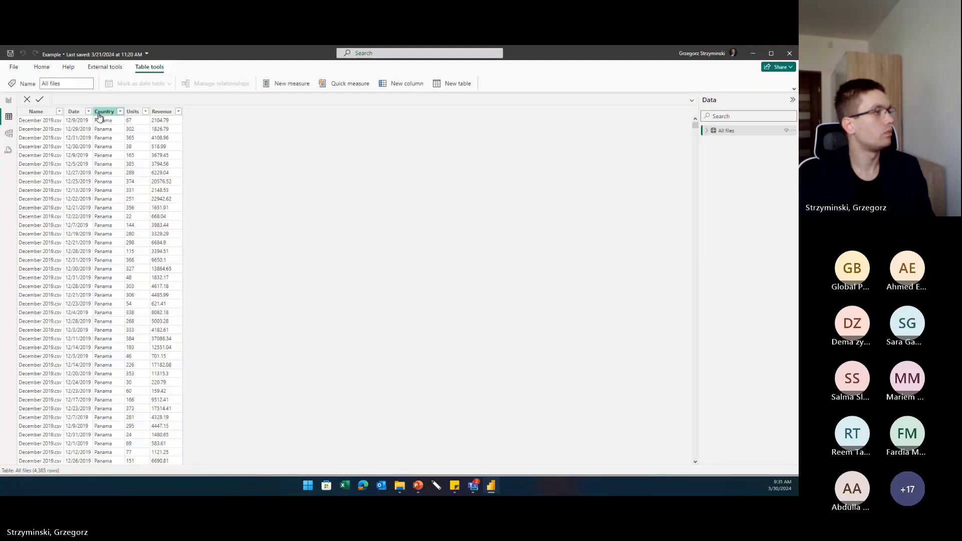
Check the distinct values of the Country and Name columns in the loaded All files table.
click(119, 111)
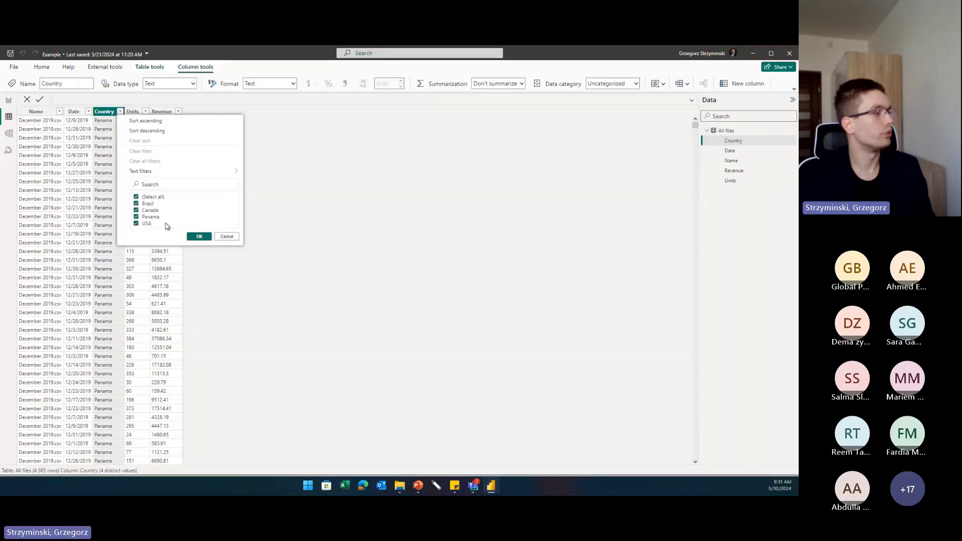
click(60, 111)
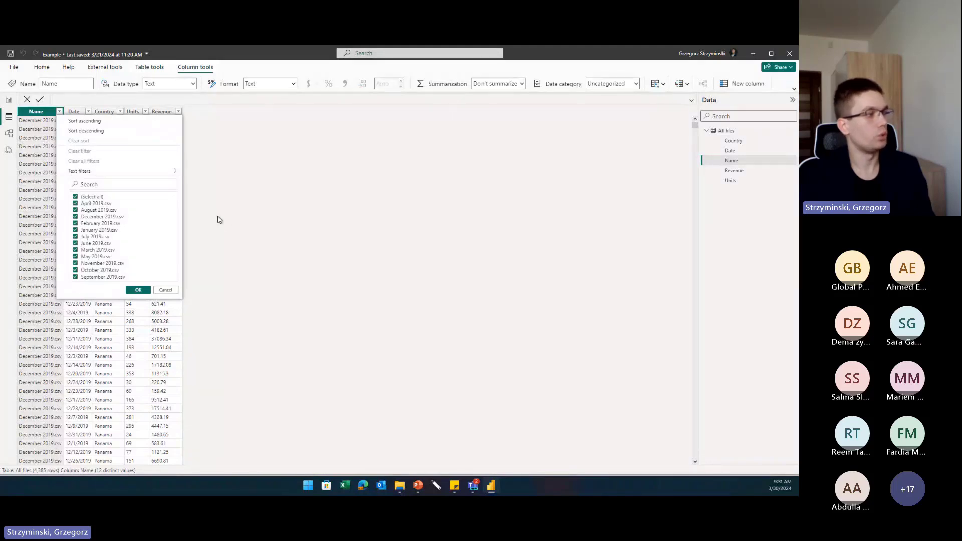
click(236, 176)
Reopen the query editor and remove the Name column from All files.
click(41, 66)
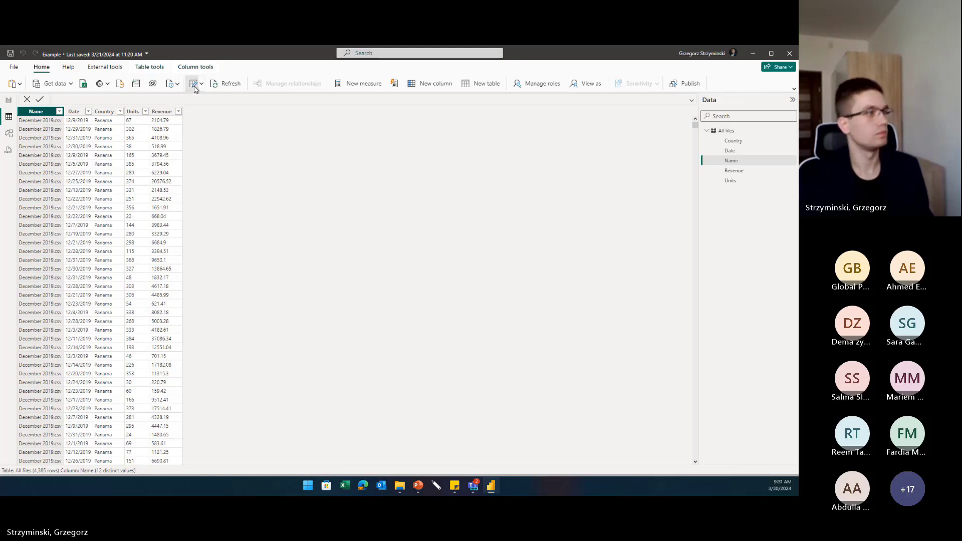
click(193, 84)
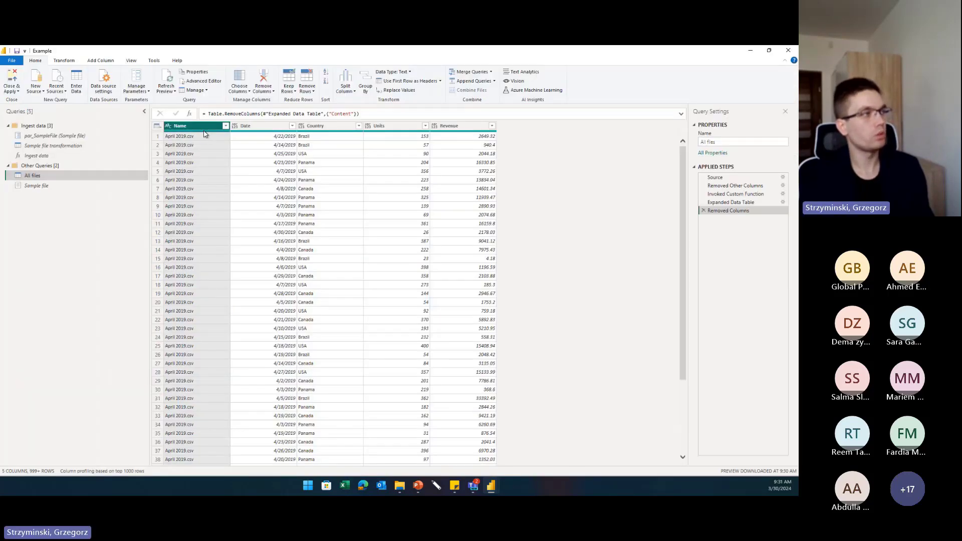
click(212, 128)
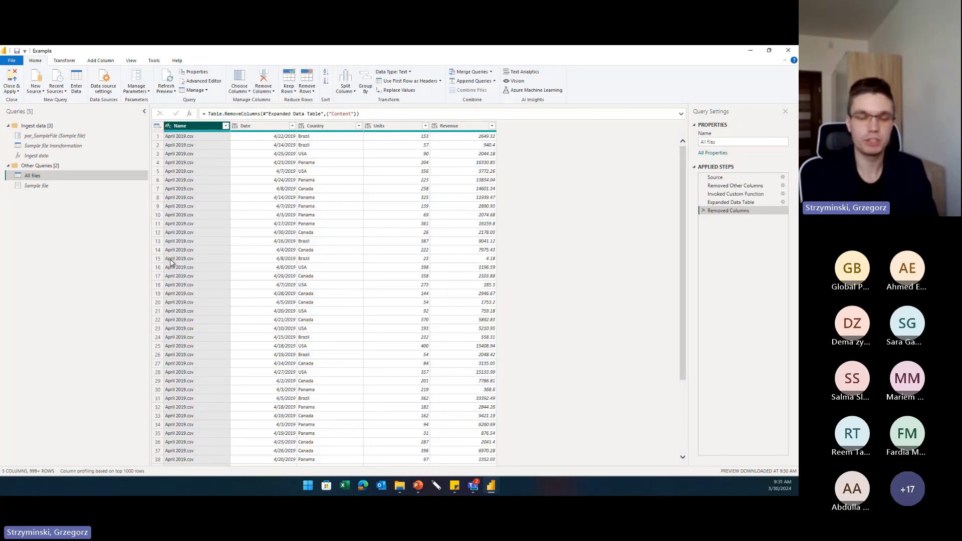
click(202, 251)
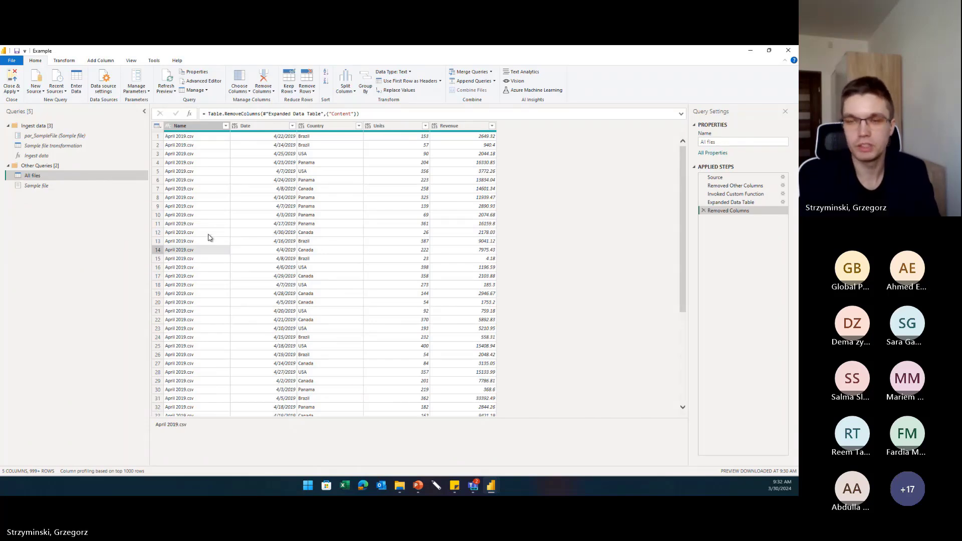
scroll(203, 241, down, 9)
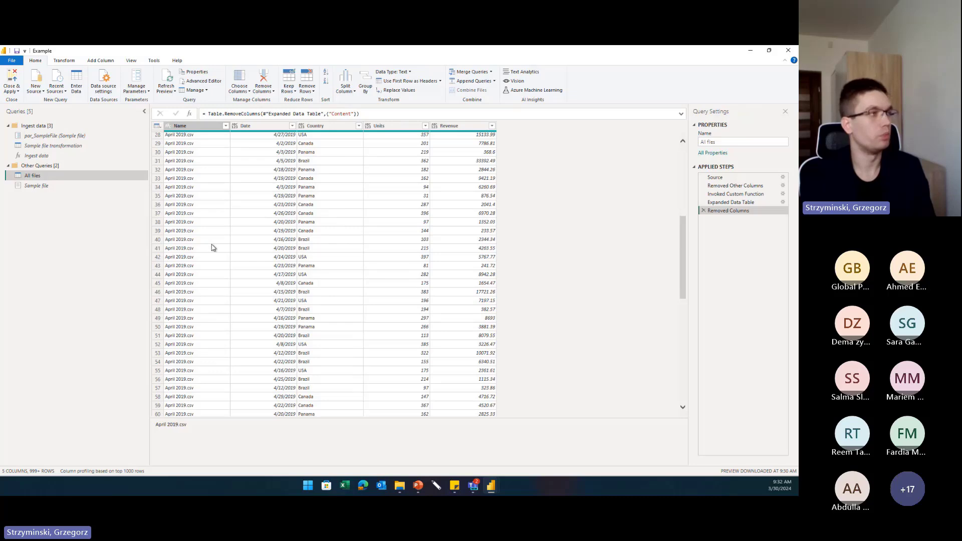
scroll(210, 245, up, 9)
click(203, 127)
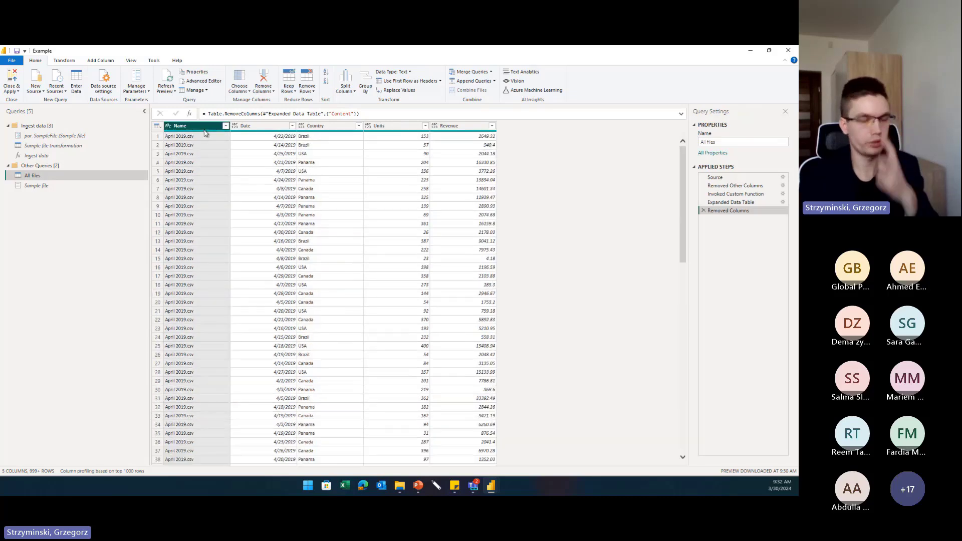
right_click(204, 133)
click(223, 154)
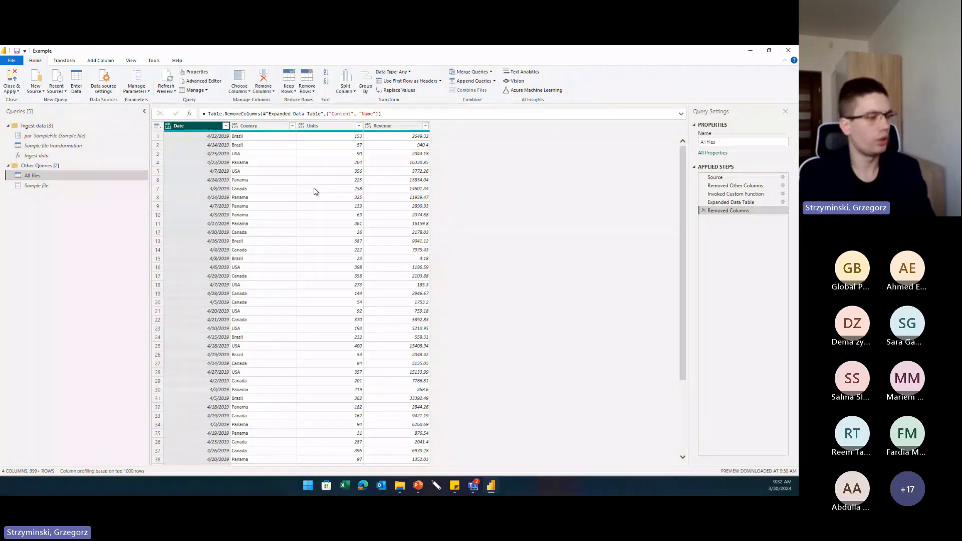
Examine the Example 1 data folder in File Explorer and the hard-coded folder path in the Source step of All files.
click(397, 486)
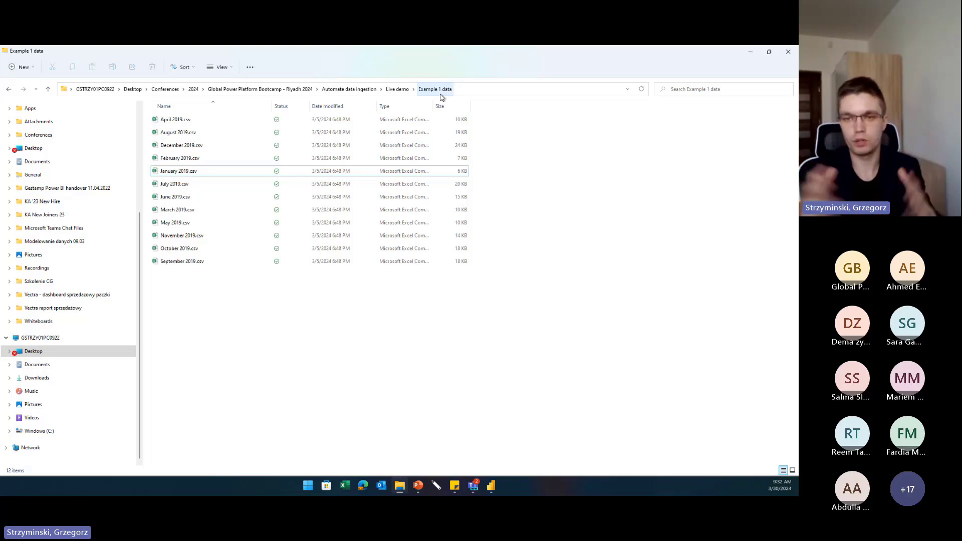
click(750, 52)
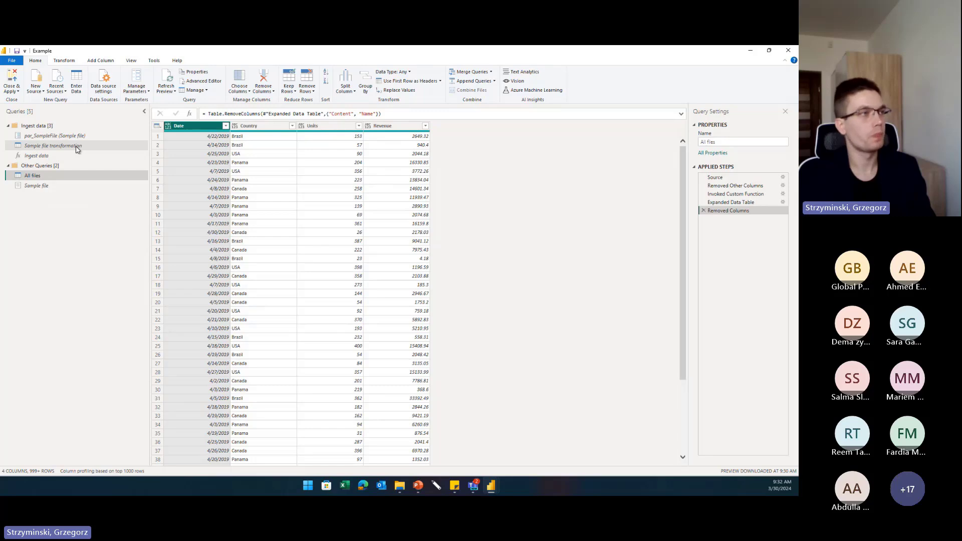
click(715, 178)
click(681, 114)
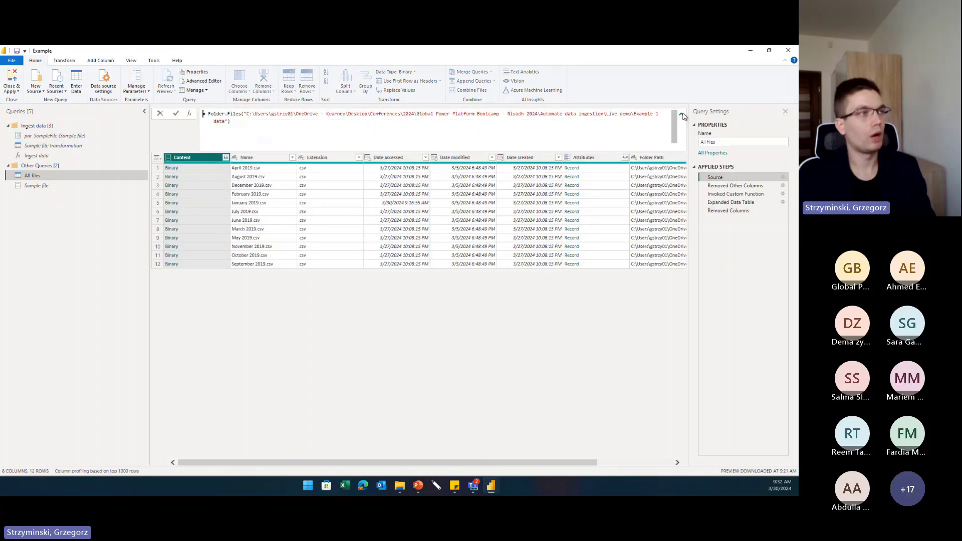
drag(226, 124, 245, 114)
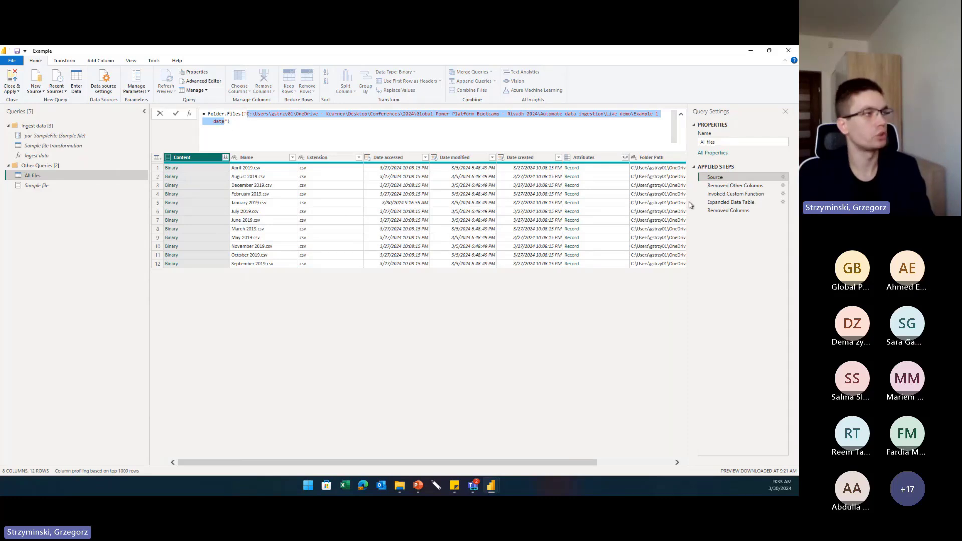
drag(232, 121, 246, 114)
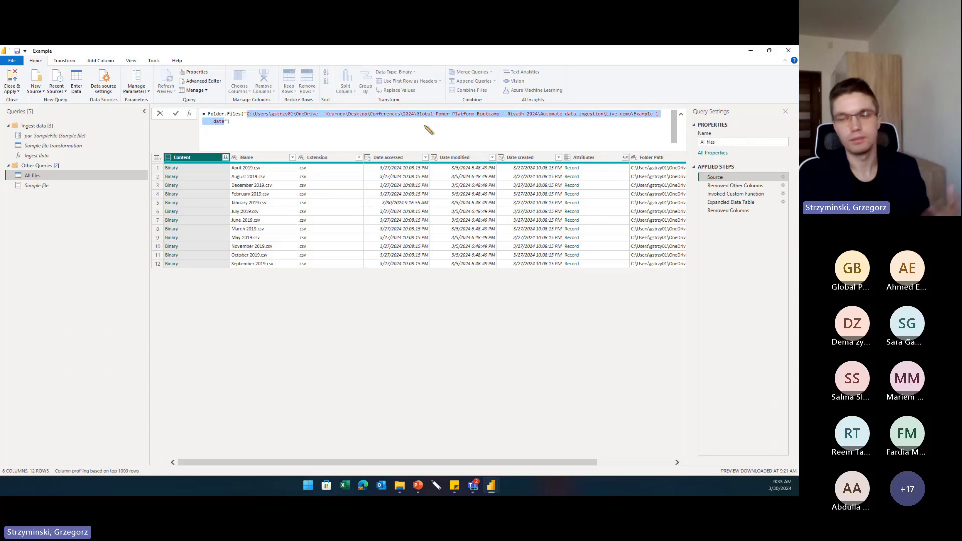
Copy the Example 1 data folder path, without its quotation marks, from the Source step of the Sample file query.
click(114, 251)
click(68, 148)
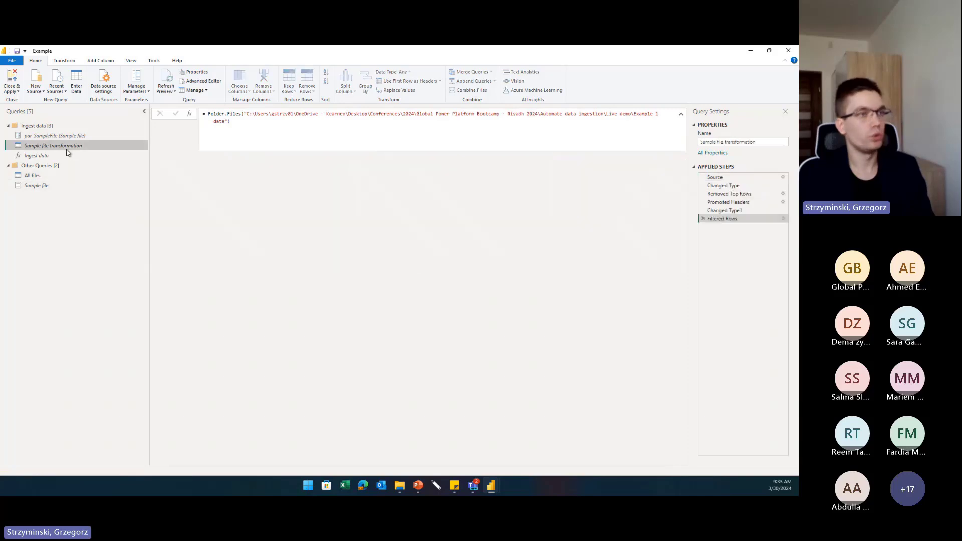
click(75, 136)
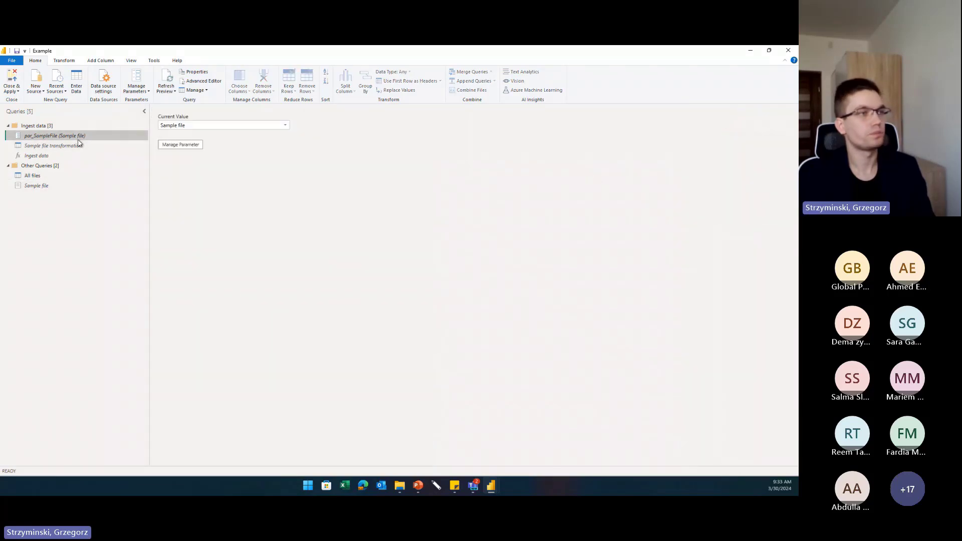
click(70, 186)
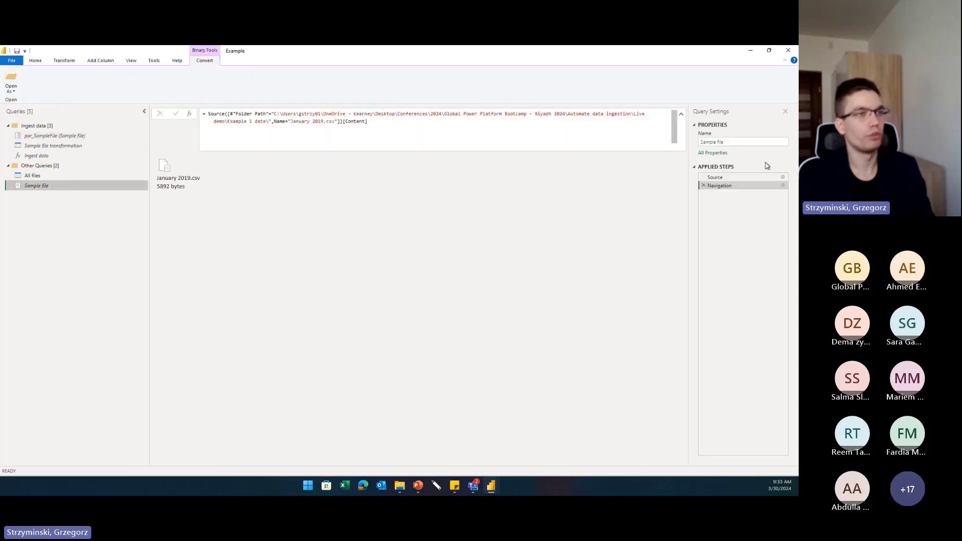
click(715, 178)
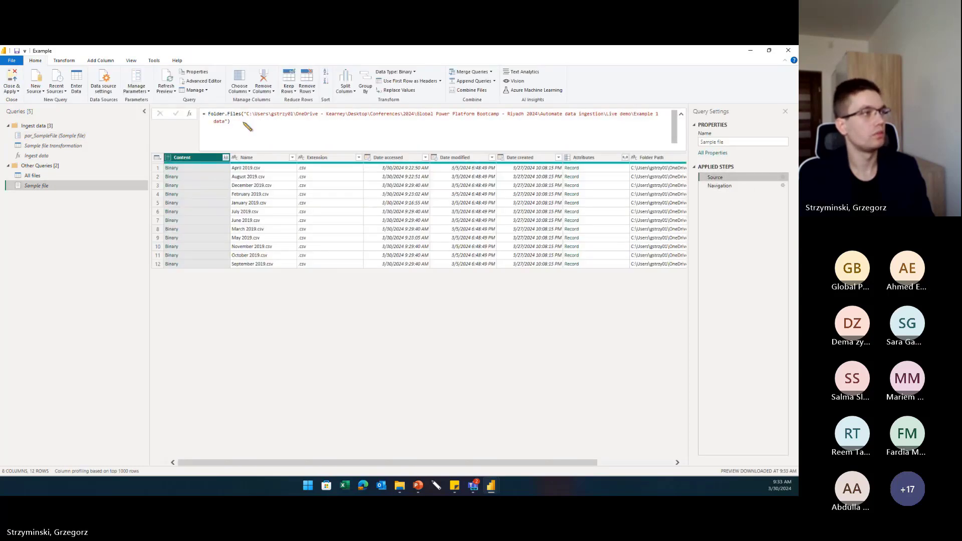
drag(225, 122, 249, 115)
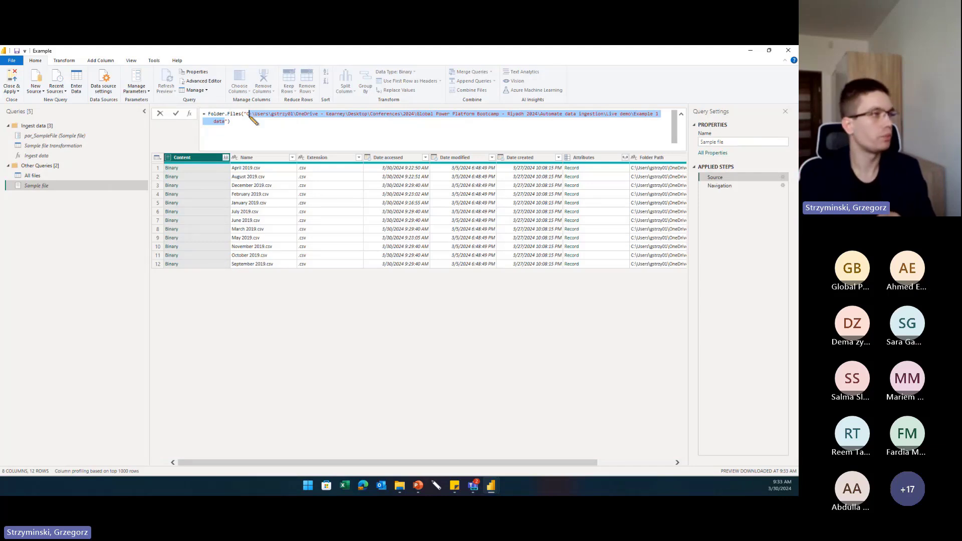
click(250, 118)
drag(232, 121, 249, 114)
key(ctrl+c)
click(221, 122)
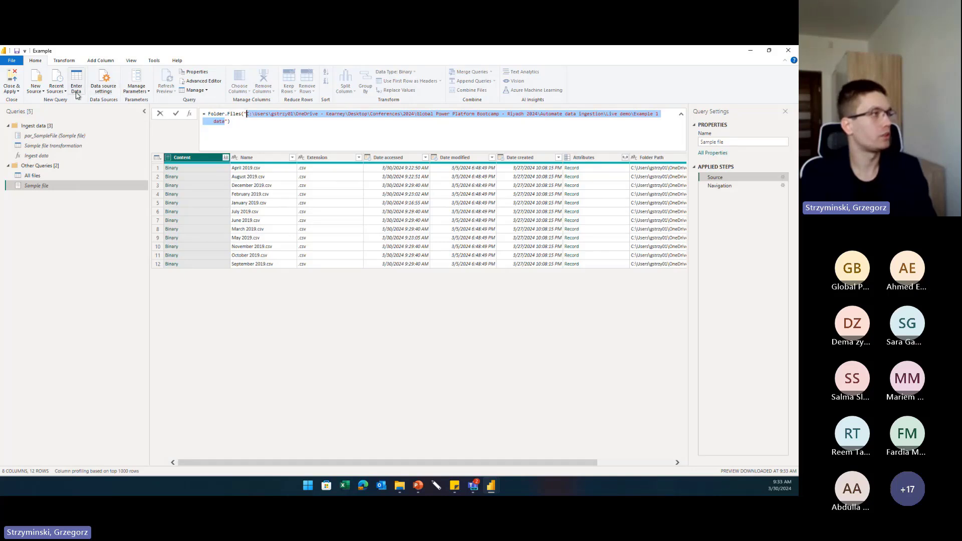
Add a new query parameter named par_FilePath.
click(148, 94)
click(143, 99)
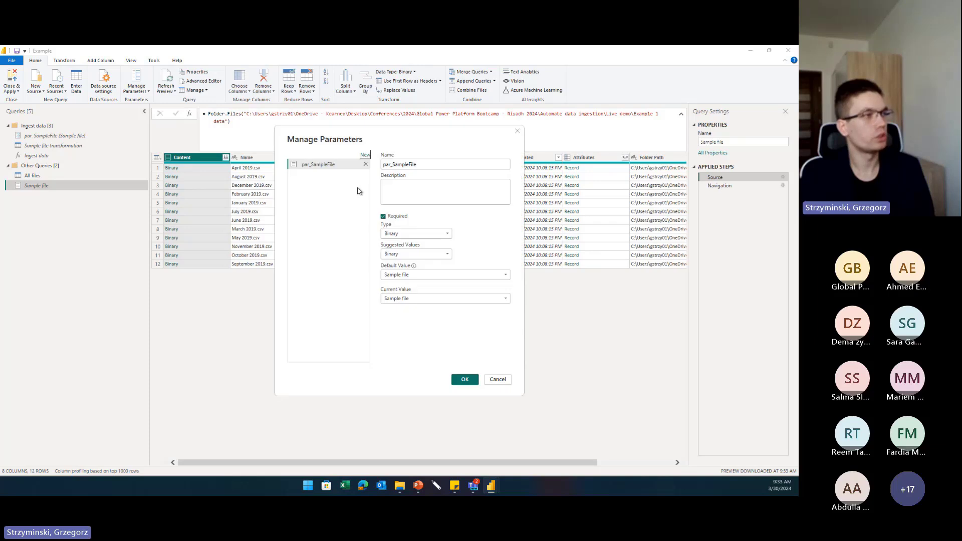
click(365, 155)
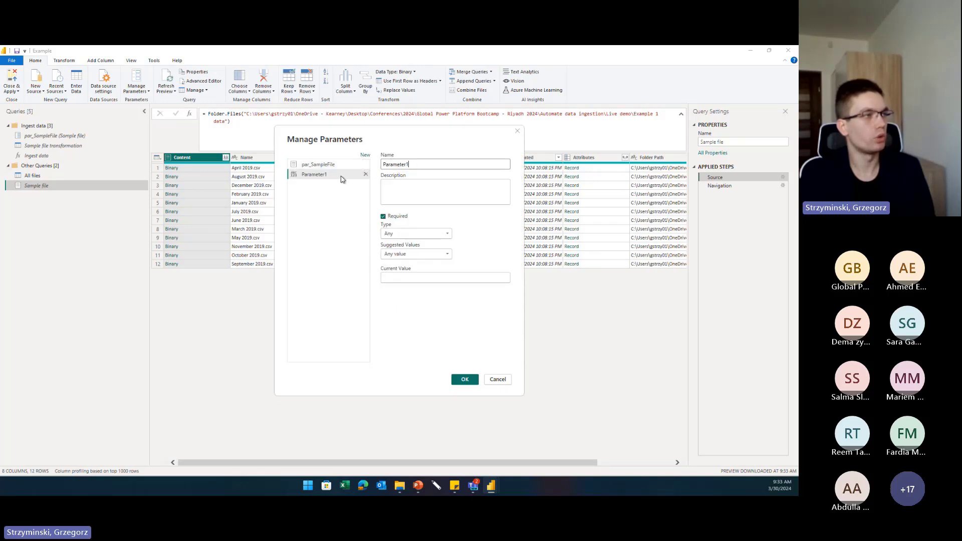
double_click(409, 165)
text(par)
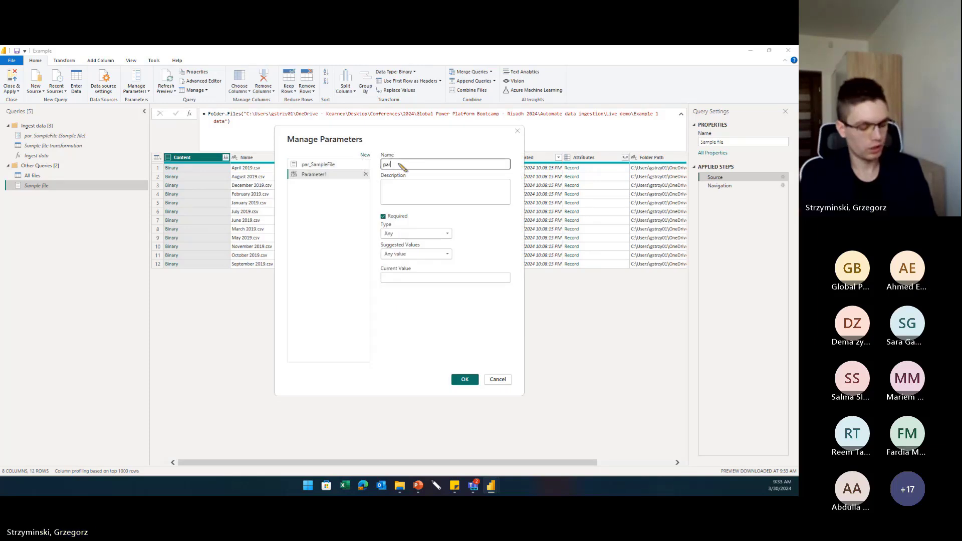
text(_Fi)
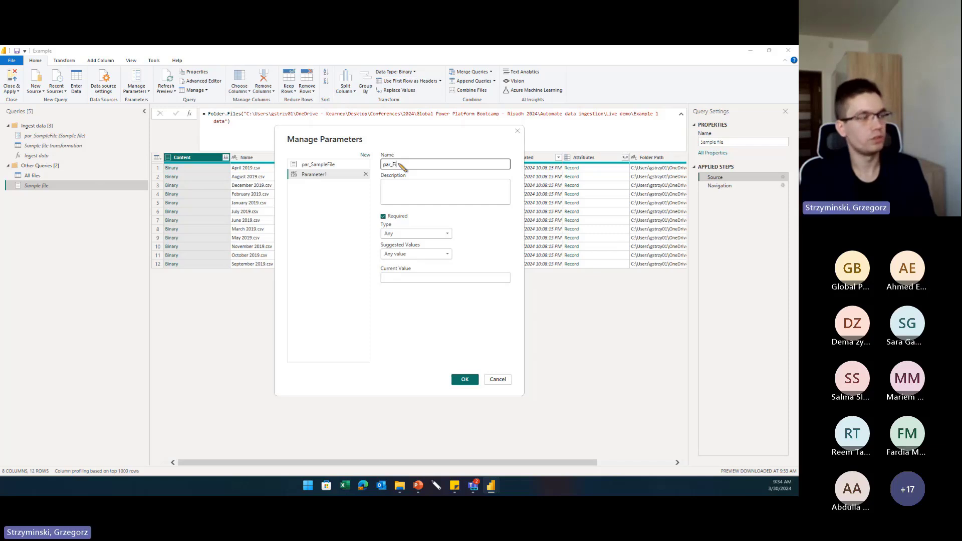
text(le)
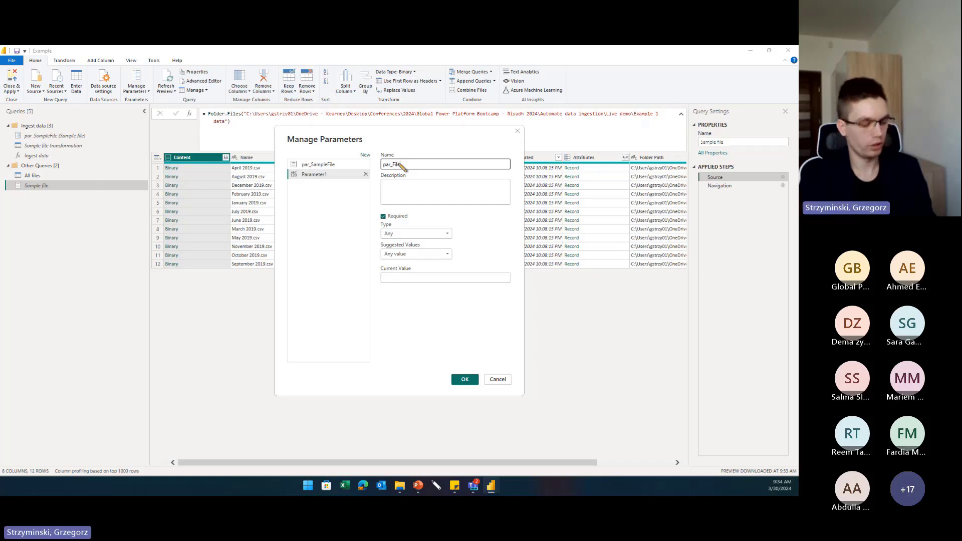
text(Path)
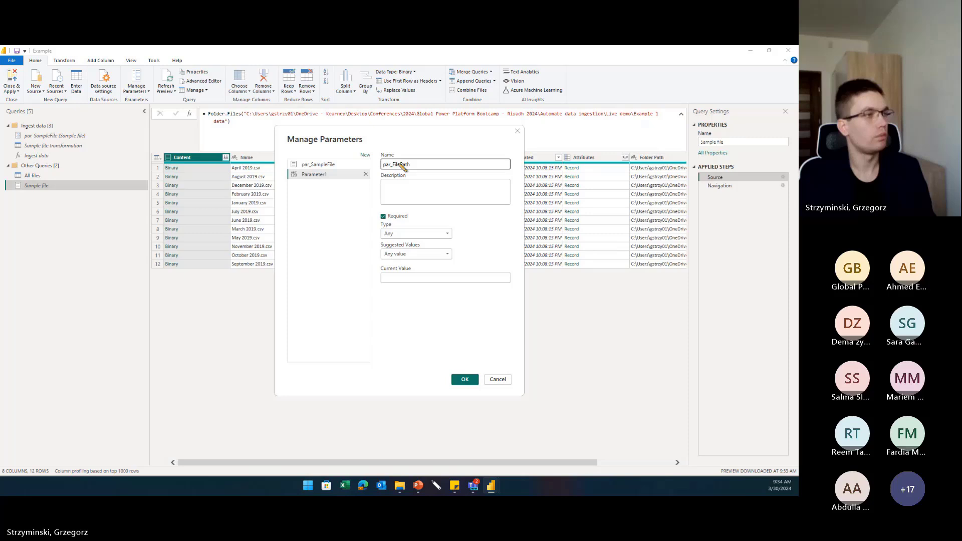
Make par_FilePath a Text parameter with the copied Example 1 data folder path as its current value, and save it.
click(403, 234)
click(390, 301)
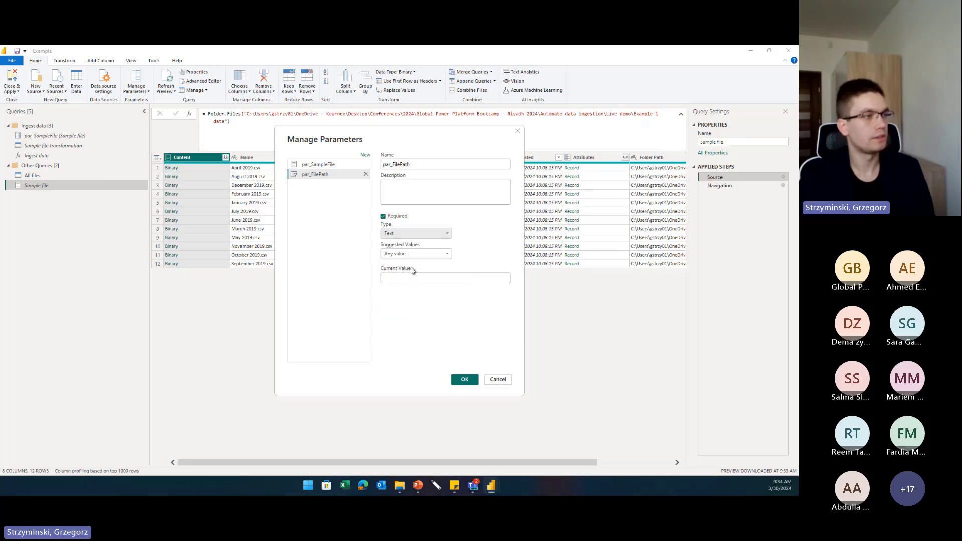
click(401, 277)
key(ctrl+v)
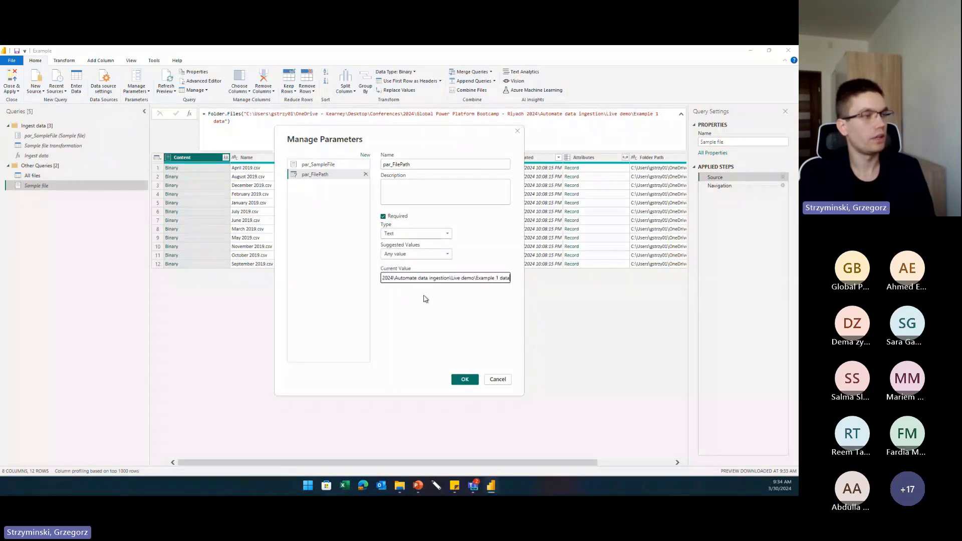
click(465, 380)
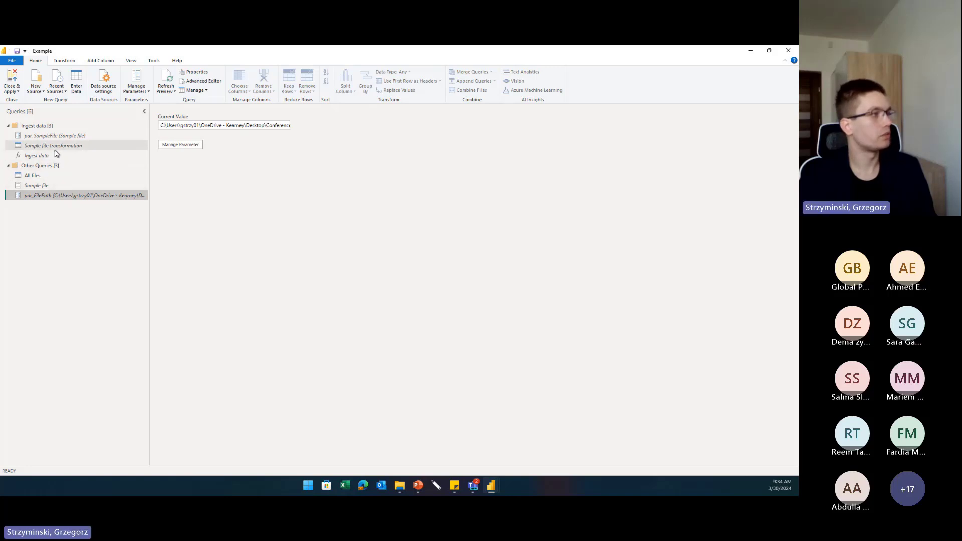
Replace the quoted folder path in the Source step of All files with the par_FilePath parameter.
click(58, 178)
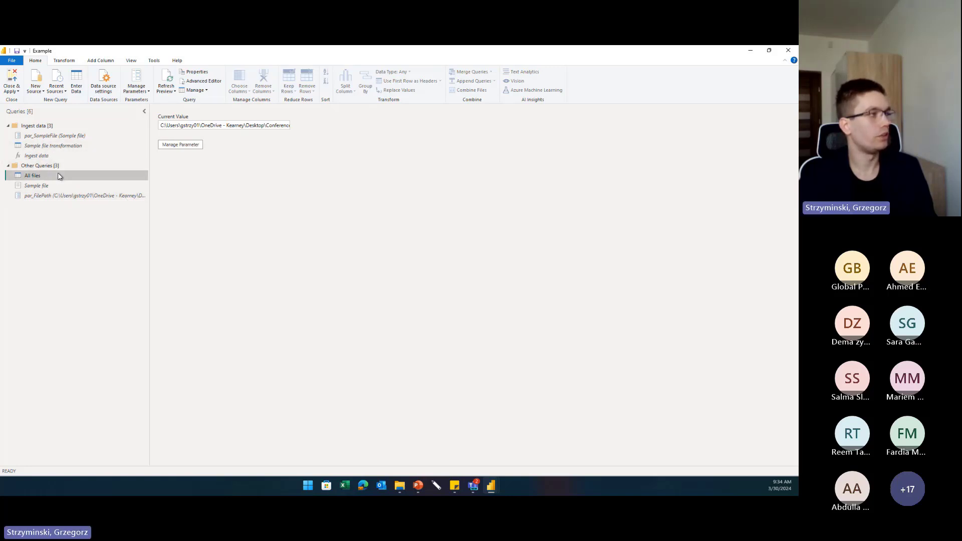
click(715, 179)
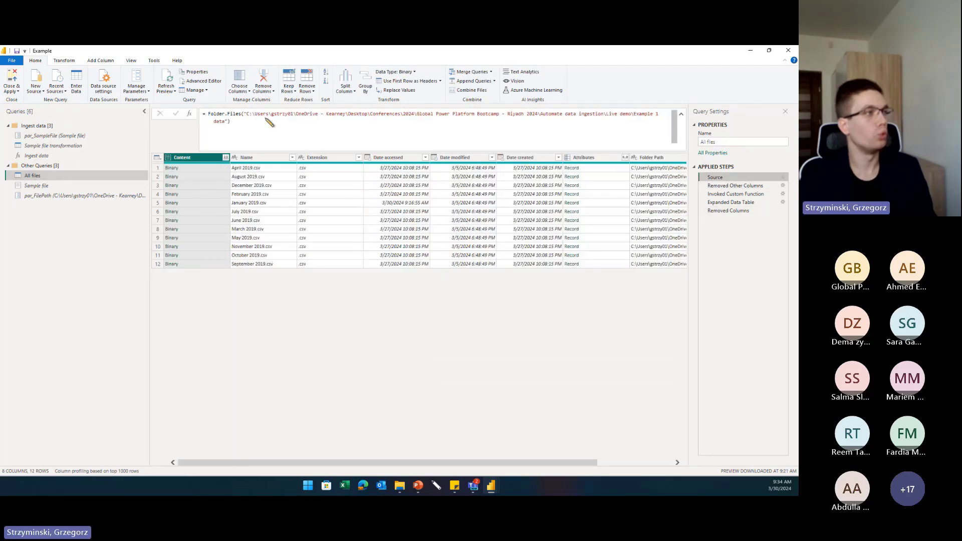
drag(244, 114, 229, 122)
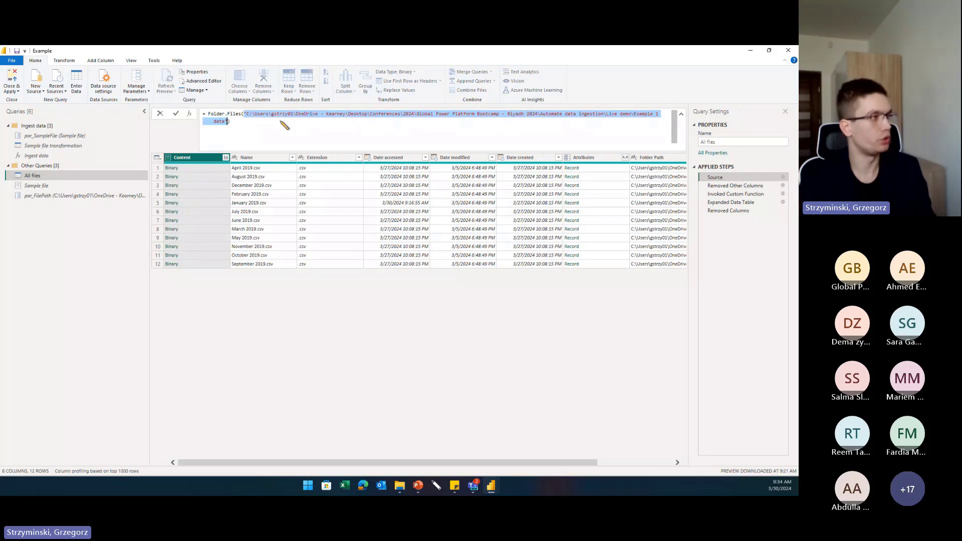
text(par_Fi)
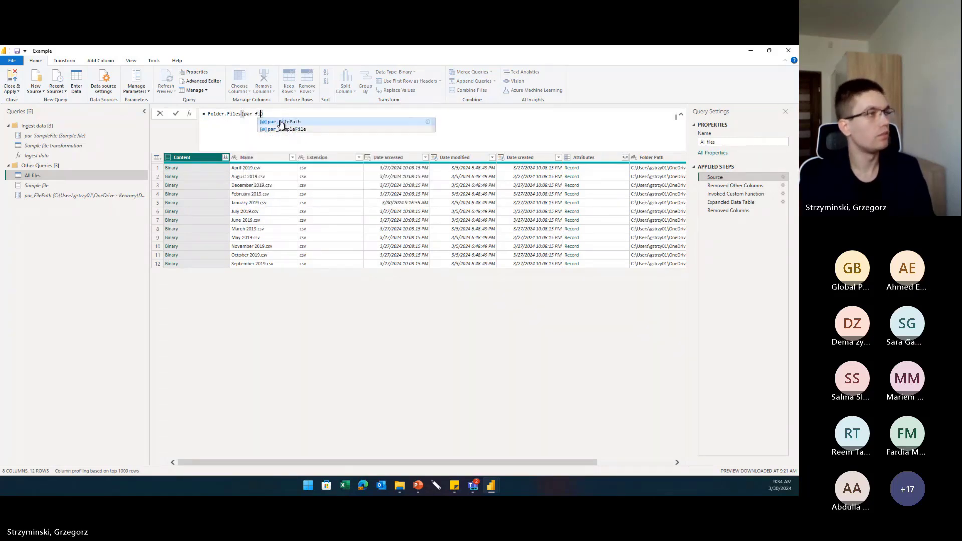
click(279, 122)
key(Return)
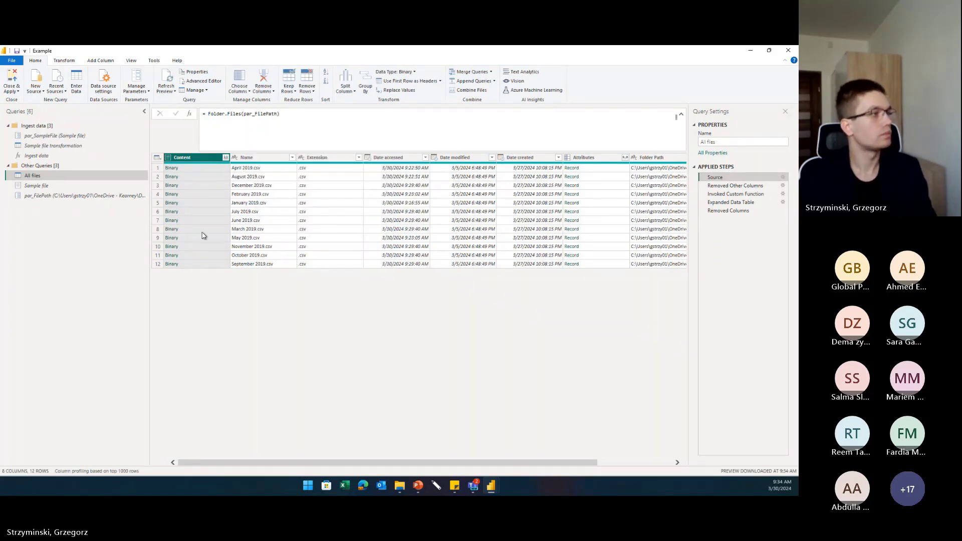
Replace the quoted folder path in the Source step of the Sample file query with the par_FilePath parameter.
click(59, 187)
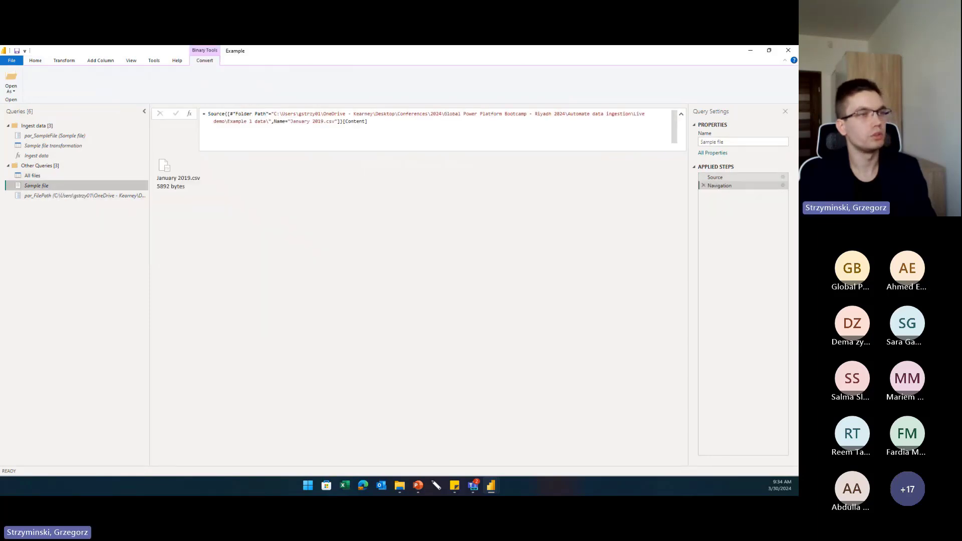
click(714, 178)
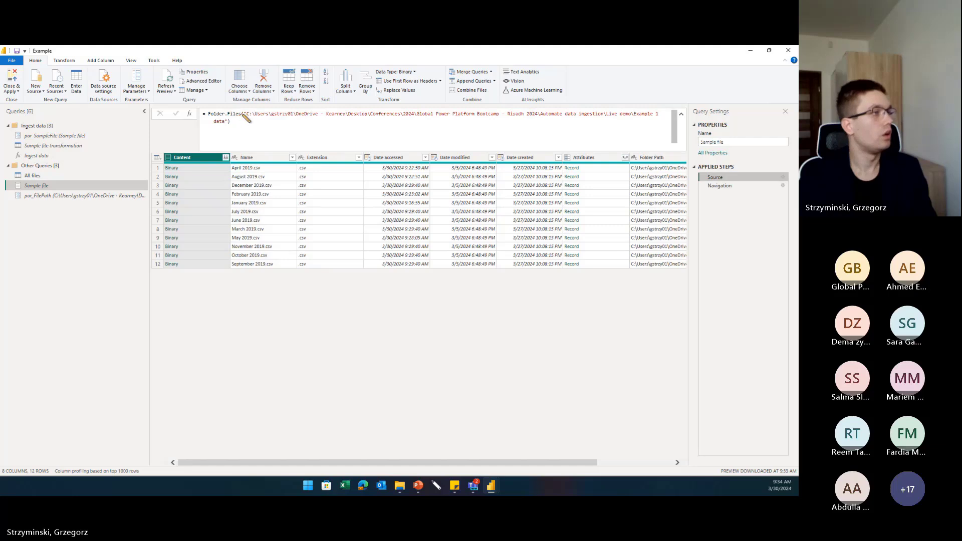
drag(244, 113, 228, 121)
text(par)
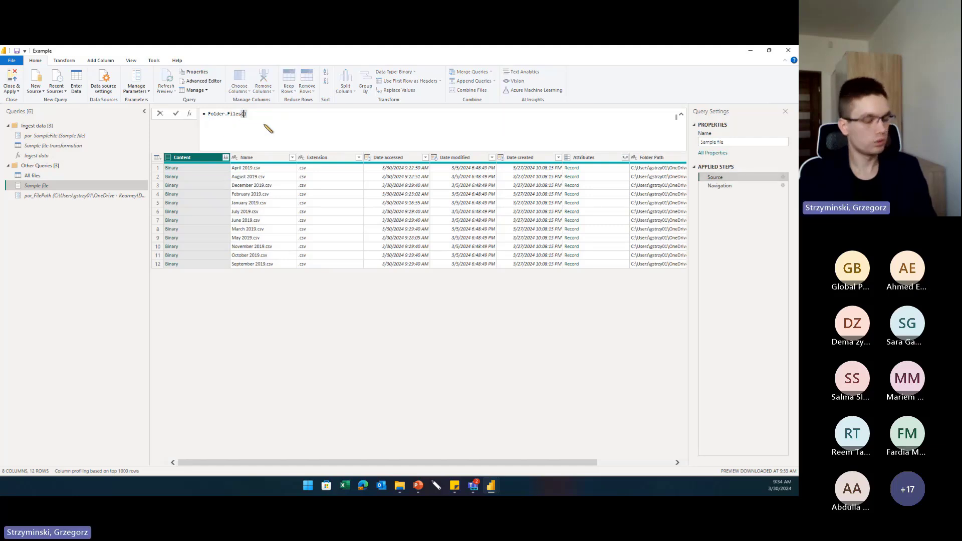
key(Tab)
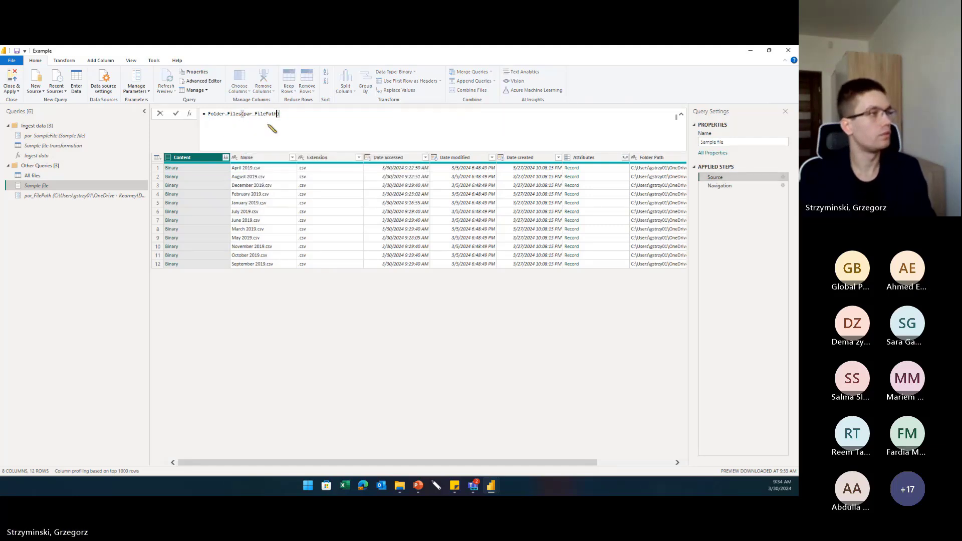
Remove the Folder Path condition from Sample file's Navigation step, keeping only the name January 2019.csv, and delete the added Imported CSV step.
click(719, 185)
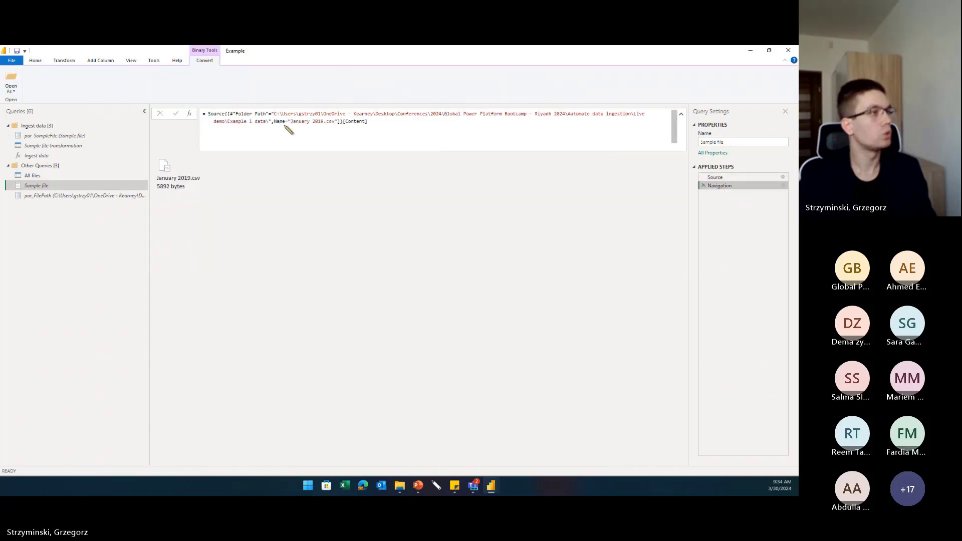
drag(275, 122, 235, 115)
key(Delete)
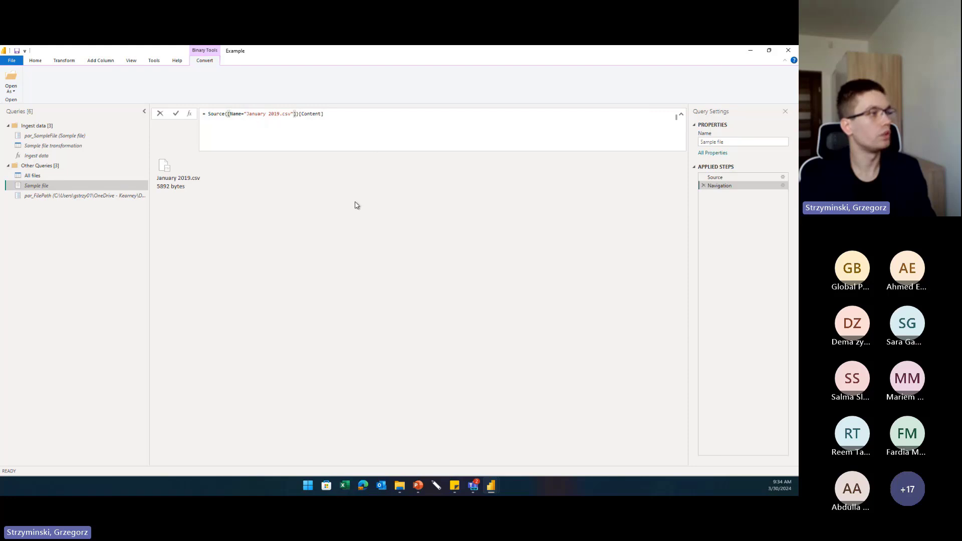
key(Return)
click(703, 202)
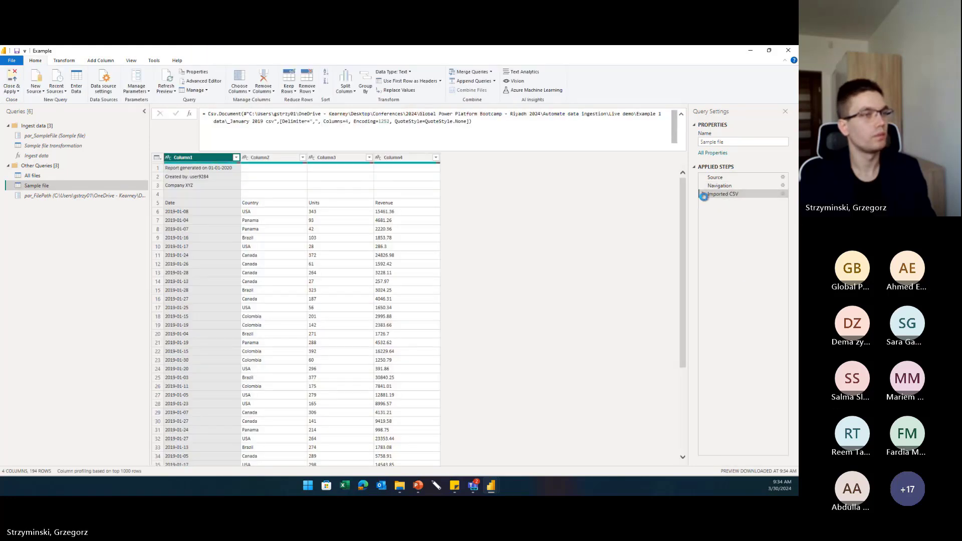
click(703, 194)
Display the All files query to check its combined table with the parameterised path.
click(71, 197)
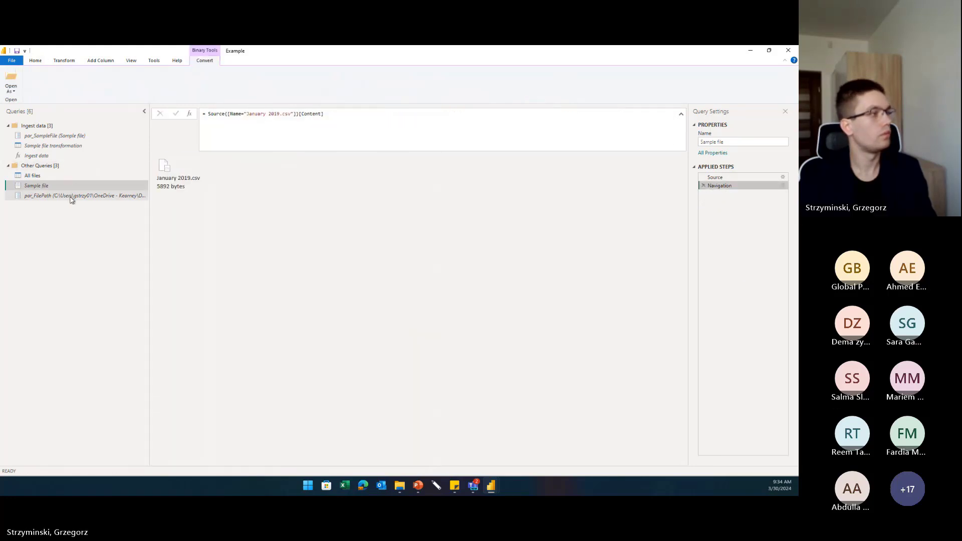
click(71, 187)
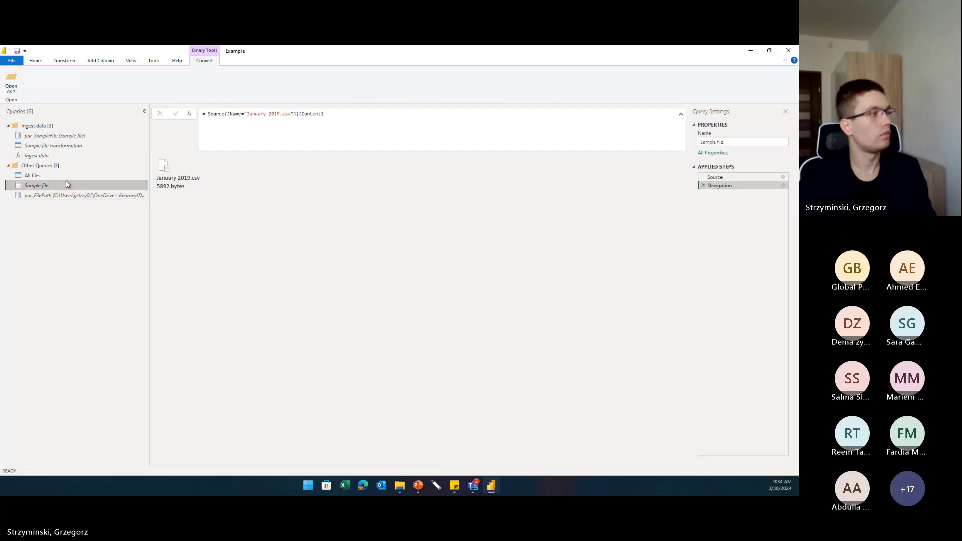
click(66, 175)
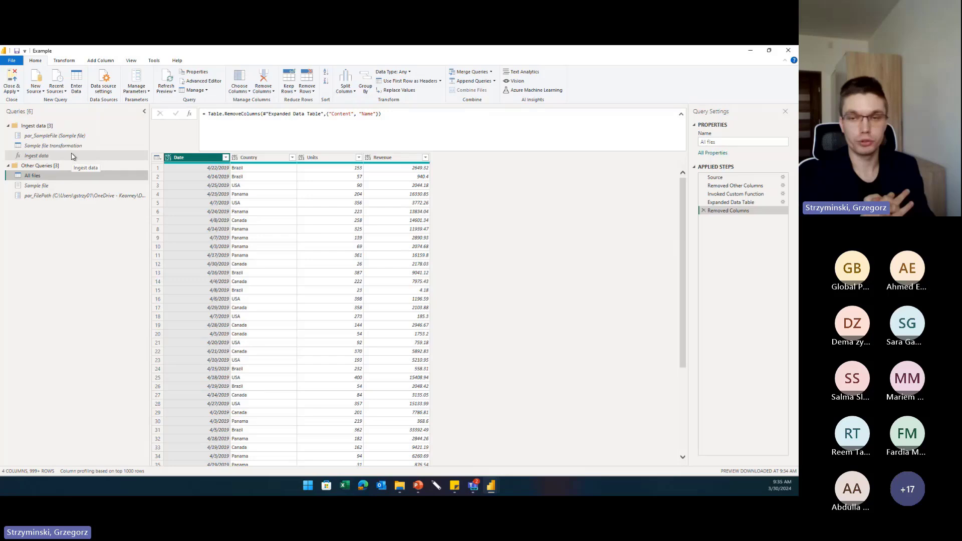
View the Example 2 data folder inside Live demo in File Explorer, and return to the query editor.
click(399, 486)
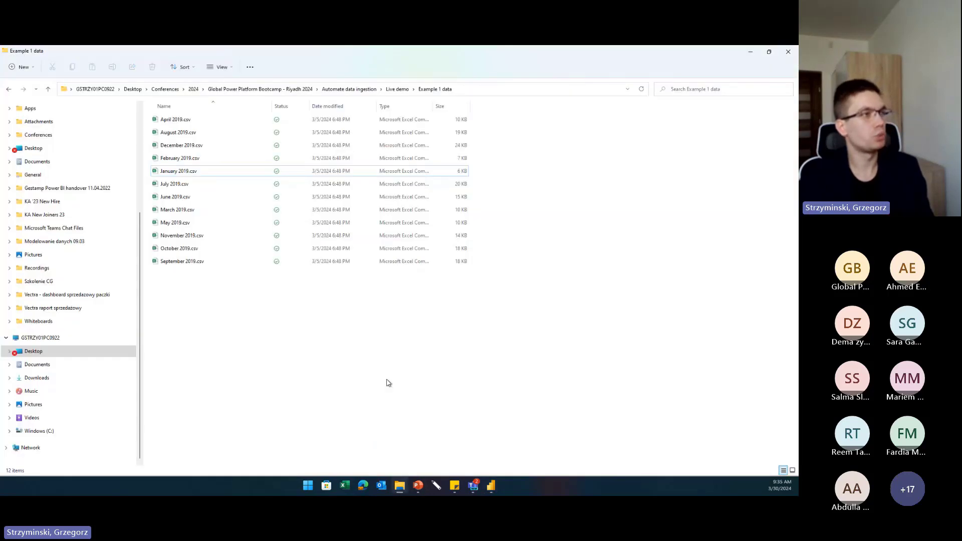
click(395, 90)
double_click(383, 133)
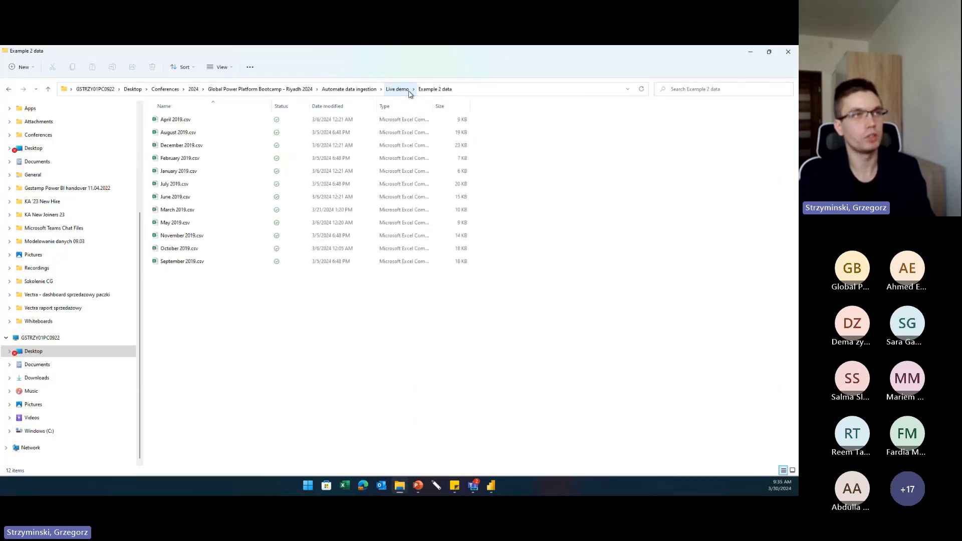
click(750, 51)
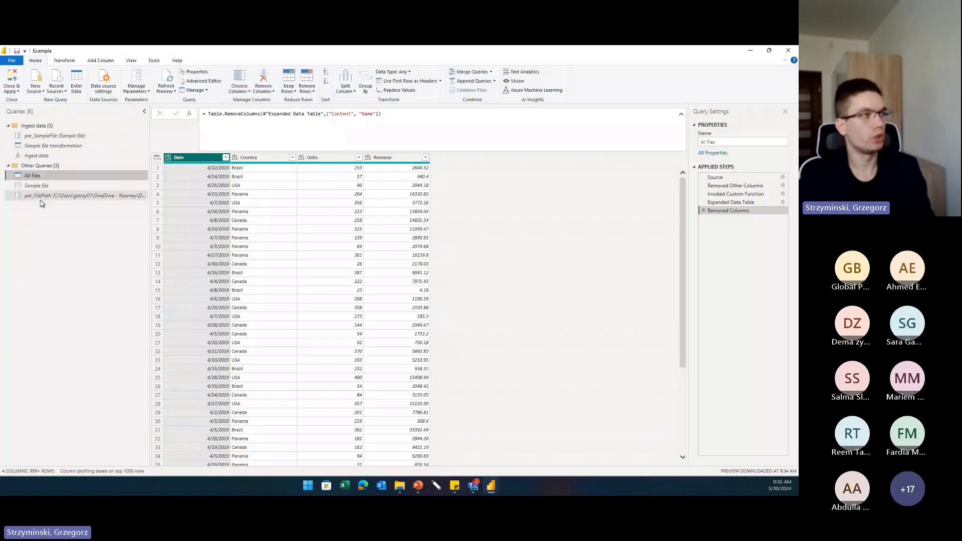
Change the end of the par_FilePath parameter's current value so the path points to the Example 2 data folder.
click(40, 196)
click(259, 126)
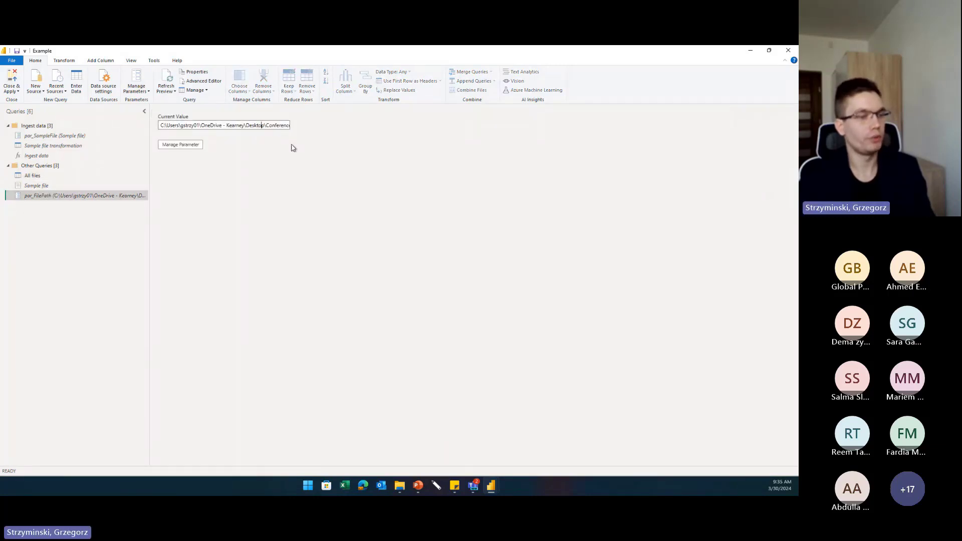
key(Right)
key(Right)
key(Right)
key(Right)
key(Right)
key(Right)
key(Right)
key(Right)
key(Right)
key(Right)
key(Right)
key(Right)
key(Right)
key(Right)
key(Right)
key(Right)
key(Right)
key(Right)
key(Right)
key(Right)
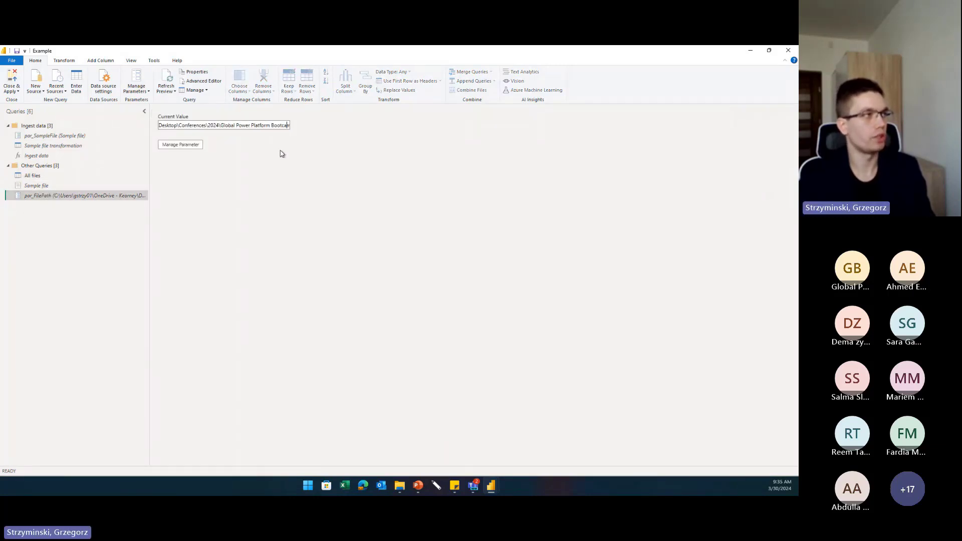
key(Right)
key(Right)
key(Right)
key(Right)
key(Right)
key(Right)
key(Right)
key(Right)
key(Right)
key(Right)
key(Right)
key(Right)
key(Right)
key(Right)
key(Right)
key(Right)
key(Right)
key(Right)
key(Right)
key(Right)
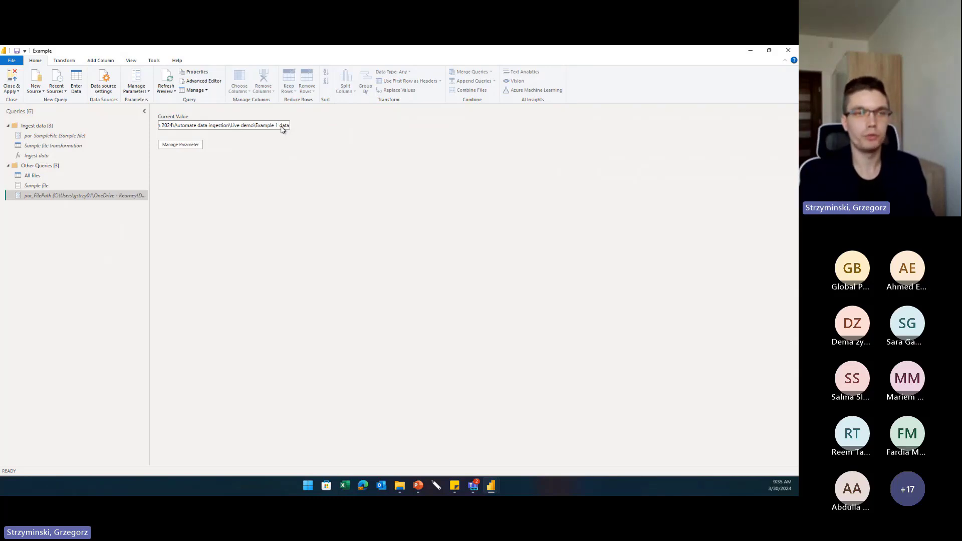
key(BackSpace)
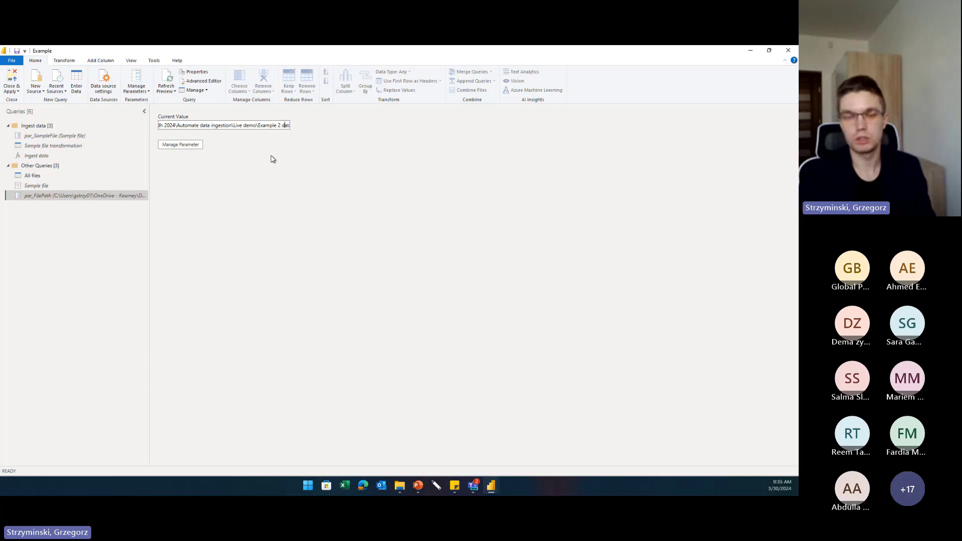
text(a)
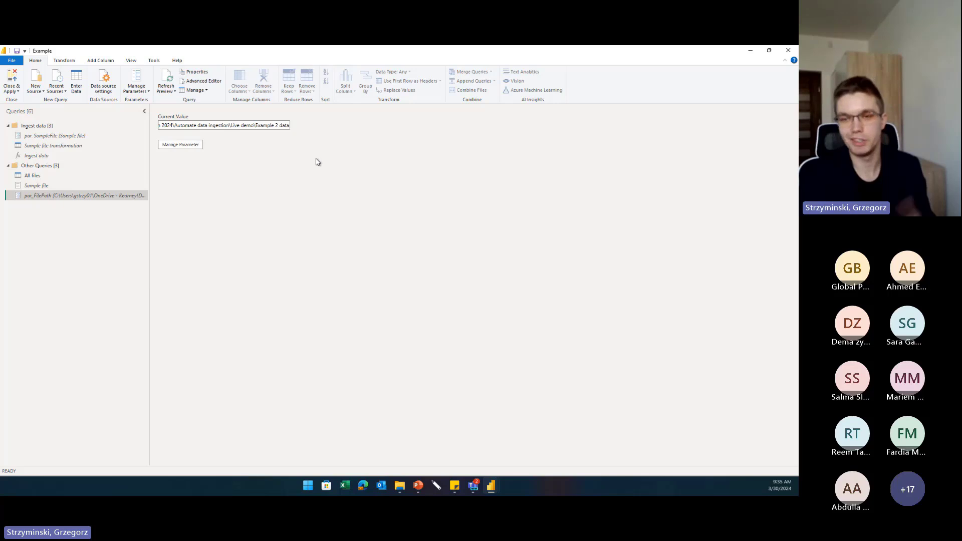
click(97, 184)
click(95, 195)
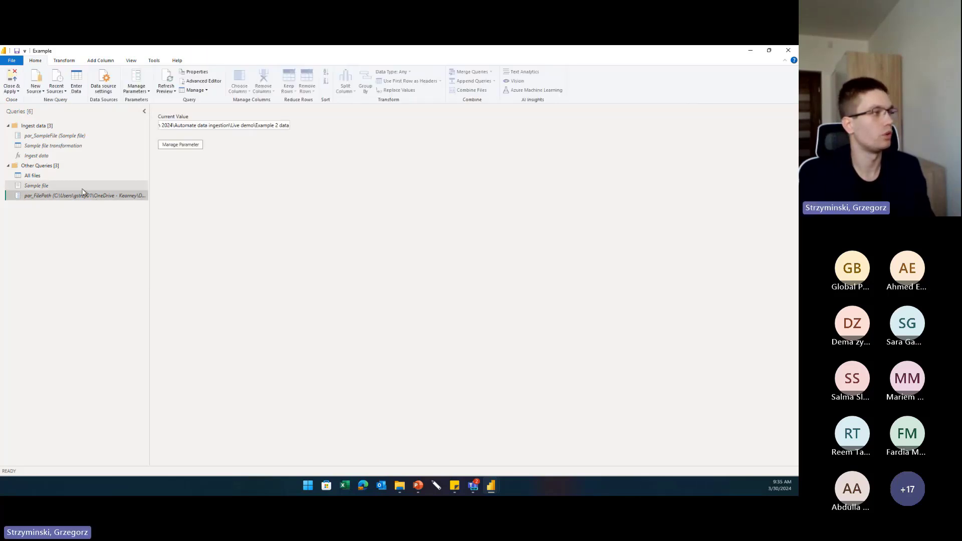
Load the All files query with the new folder and read the error details of the Date cell in row 4.
click(71, 175)
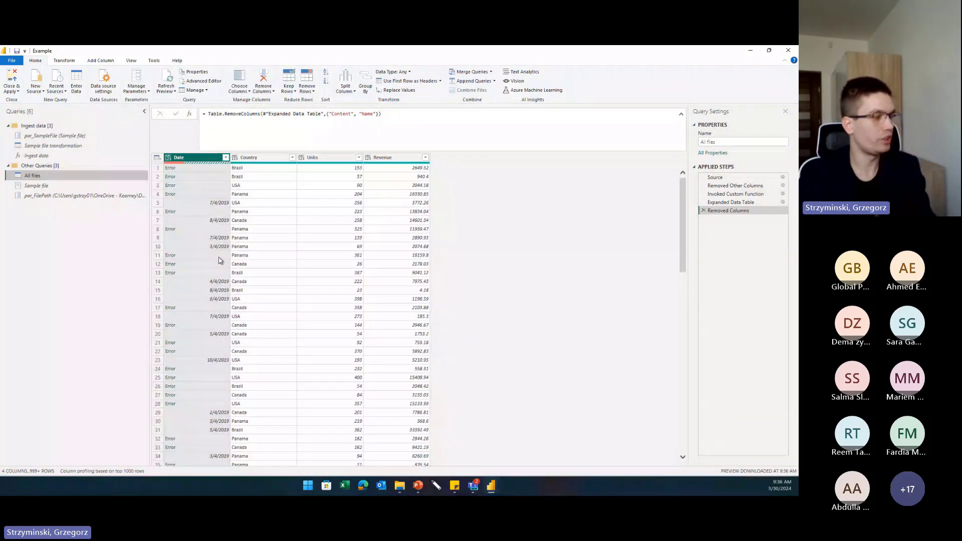
click(212, 194)
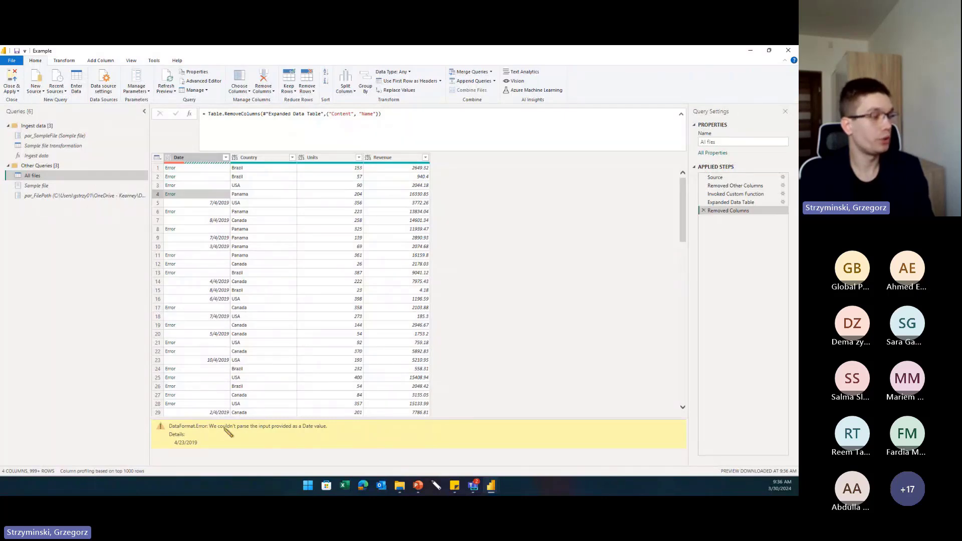
drag(217, 427, 332, 435)
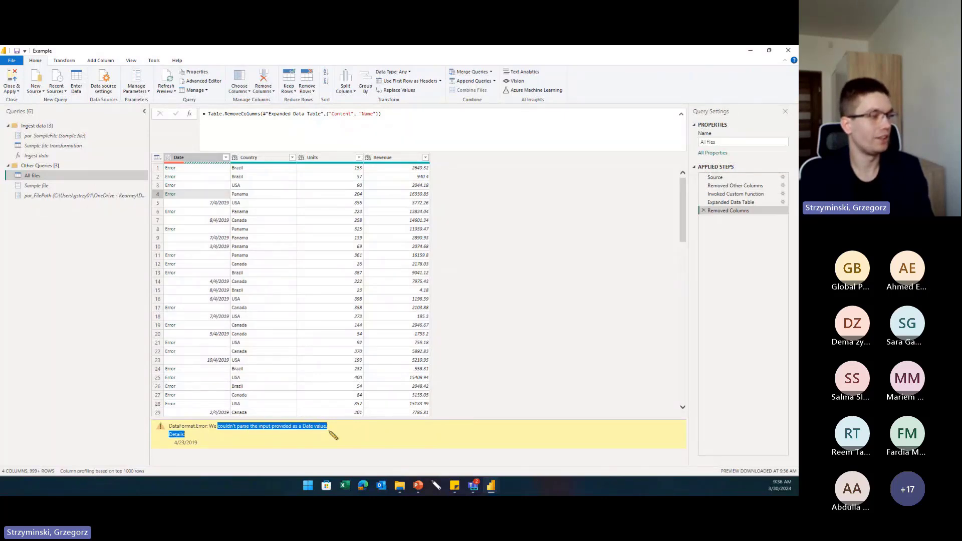
click(478, 383)
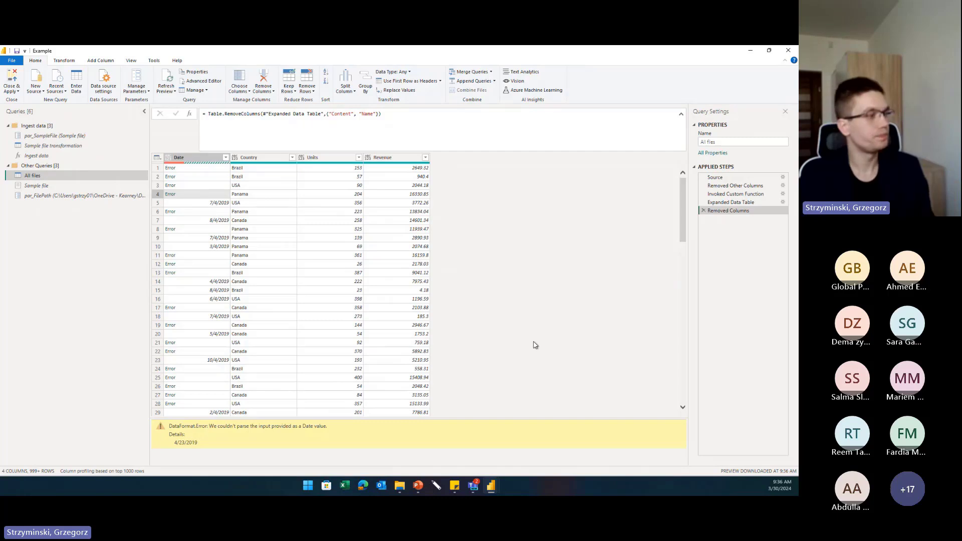
Go back through the All files steps to Invoked Custom Function and preview the January and September 2019 tables.
click(723, 203)
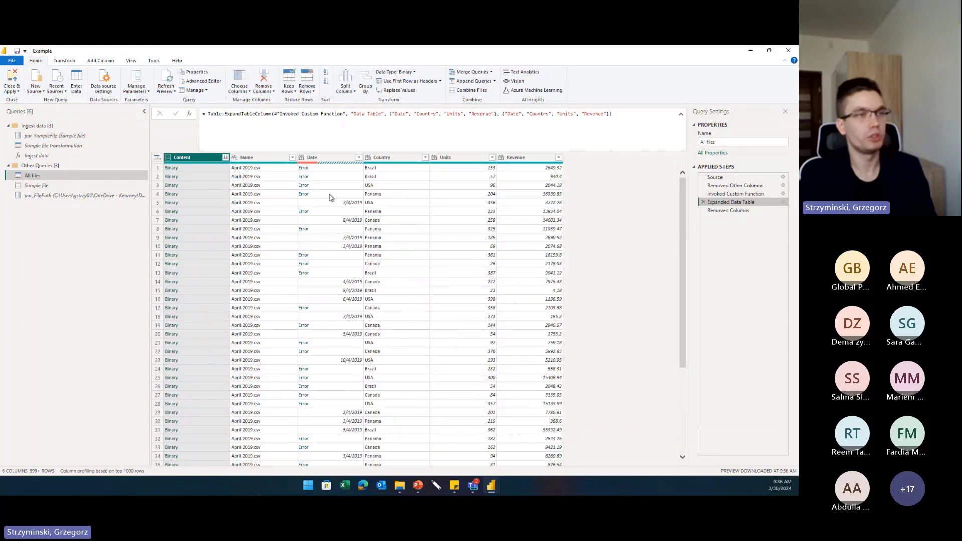
click(740, 196)
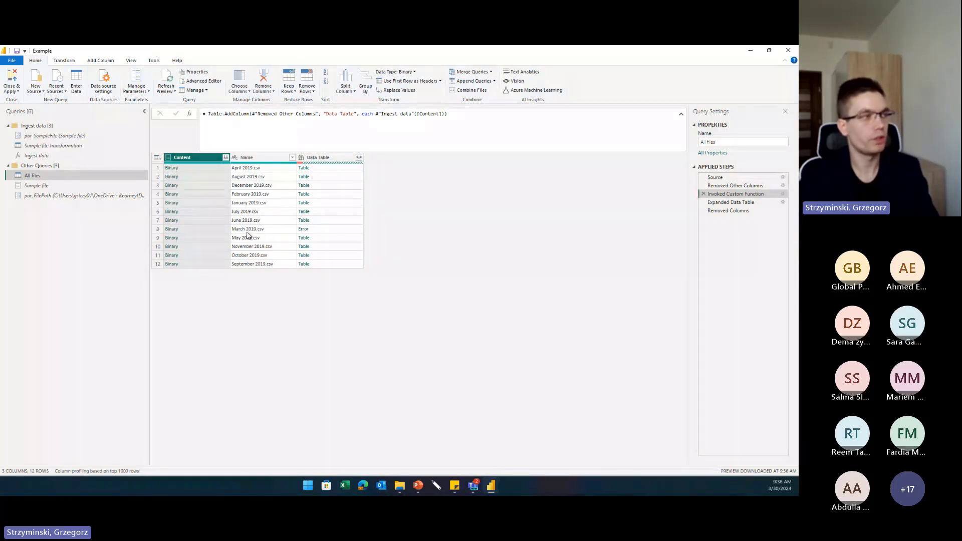
click(326, 202)
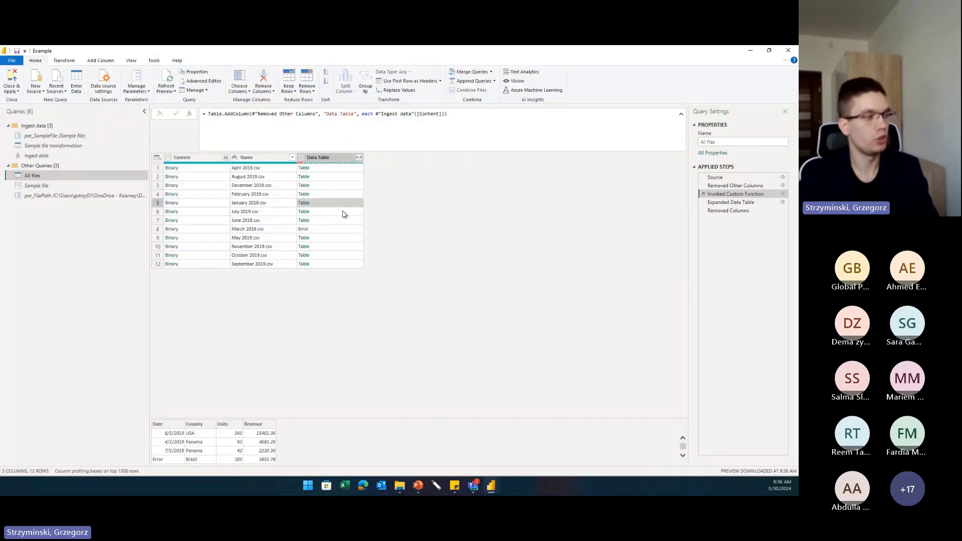
click(344, 264)
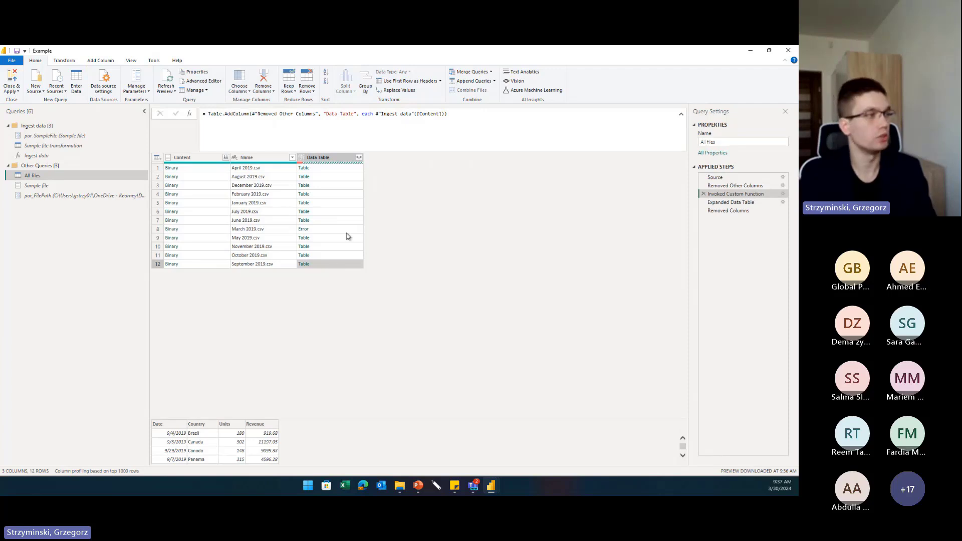
Read the error details of the Data Table cell for March 2019.csv.
click(328, 231)
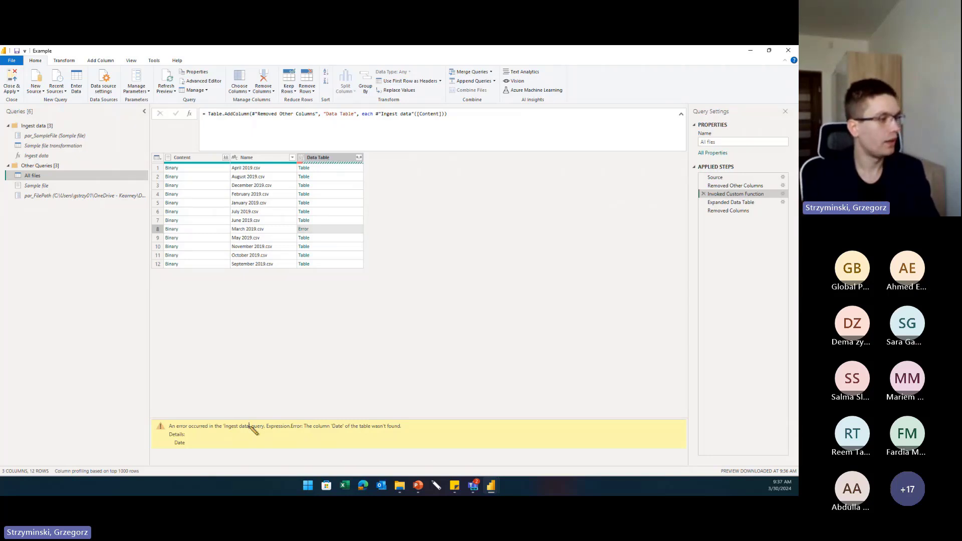
drag(219, 429, 403, 430)
click(330, 431)
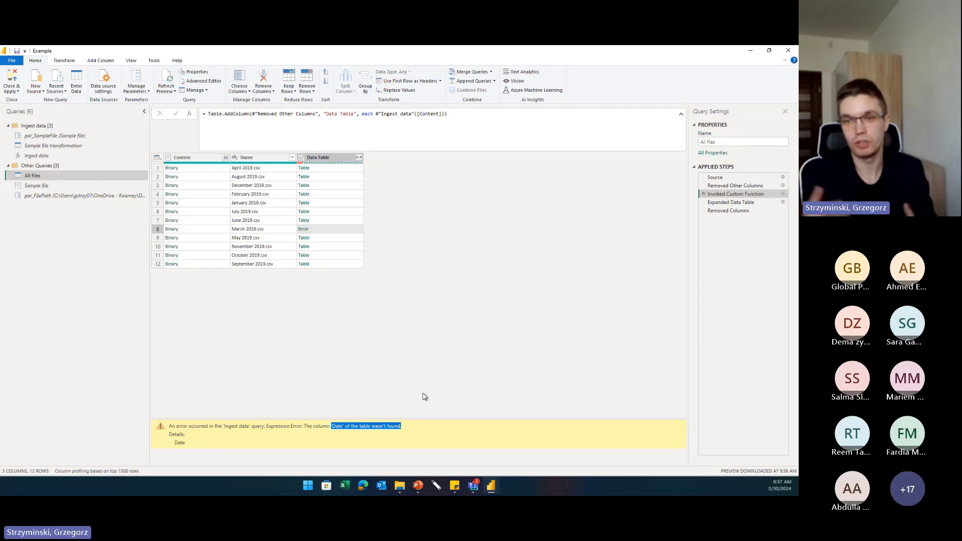
Open March 2019.csv from the Example 2 data folder in Excel, and widen column A until its dates are readable.
click(400, 486)
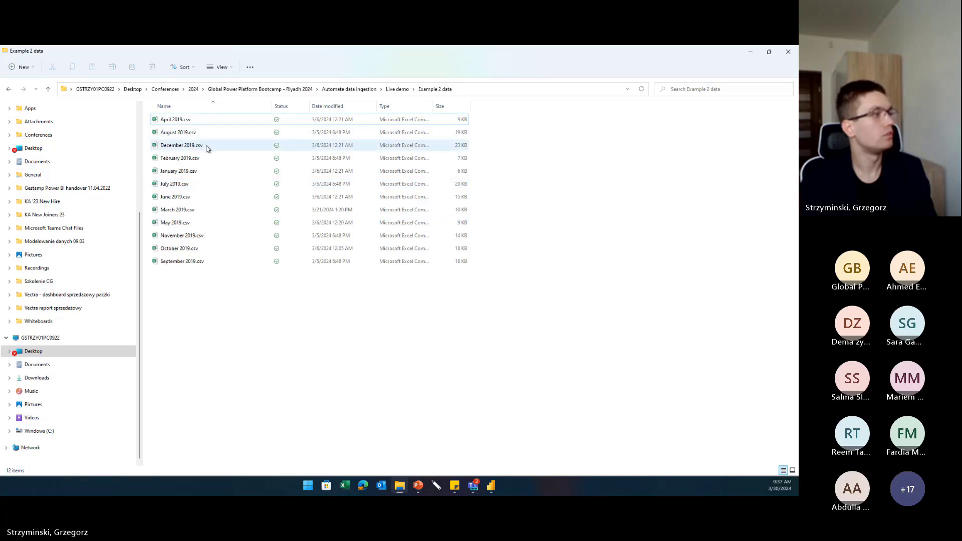
double_click(187, 212)
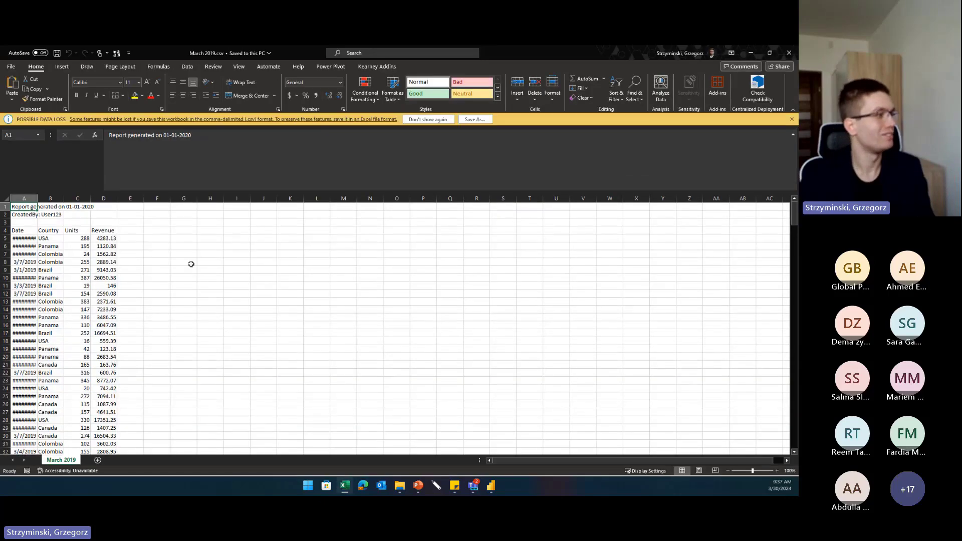
click(35, 230)
drag(38, 198, 66, 200)
scroll(71, 261, up, 6)
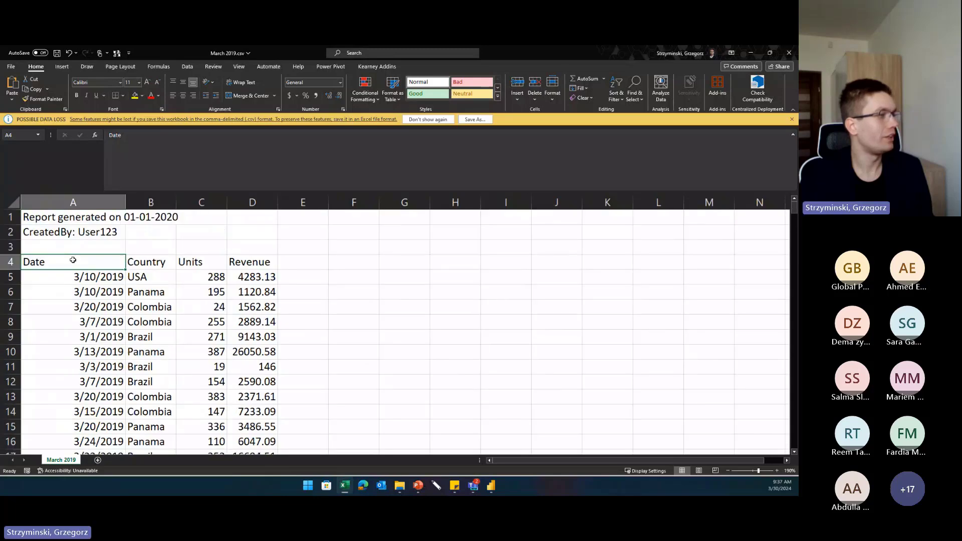
Check the position of the Date header row in March 2019.csv, and return to the Power Query Editor.
click(90, 291)
click(76, 266)
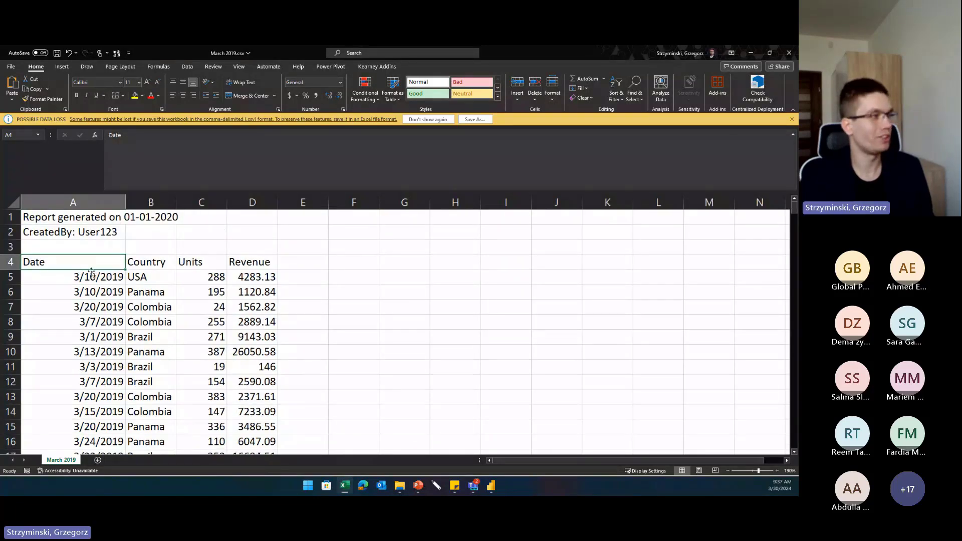
scroll(92, 272, down, 1)
scroll(92, 271, down, 2)
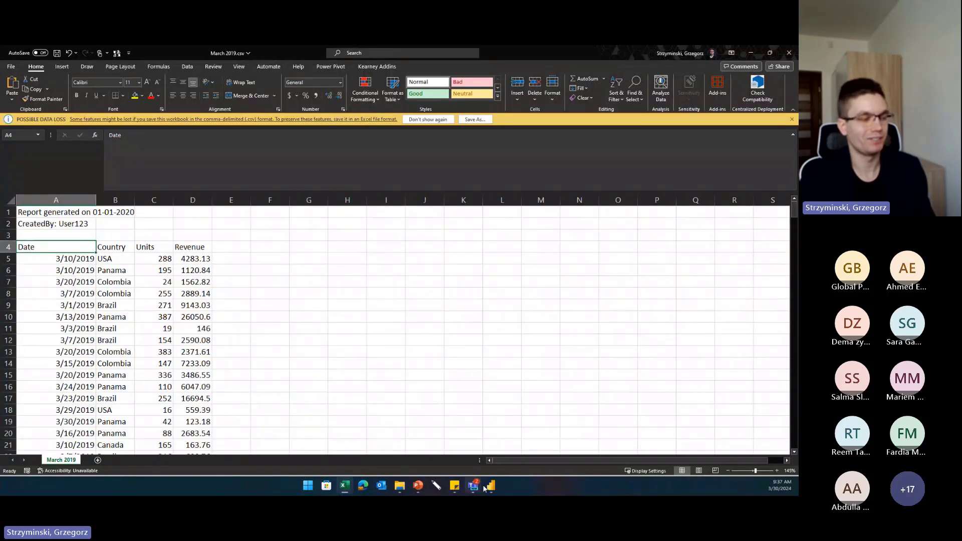
click(491, 487)
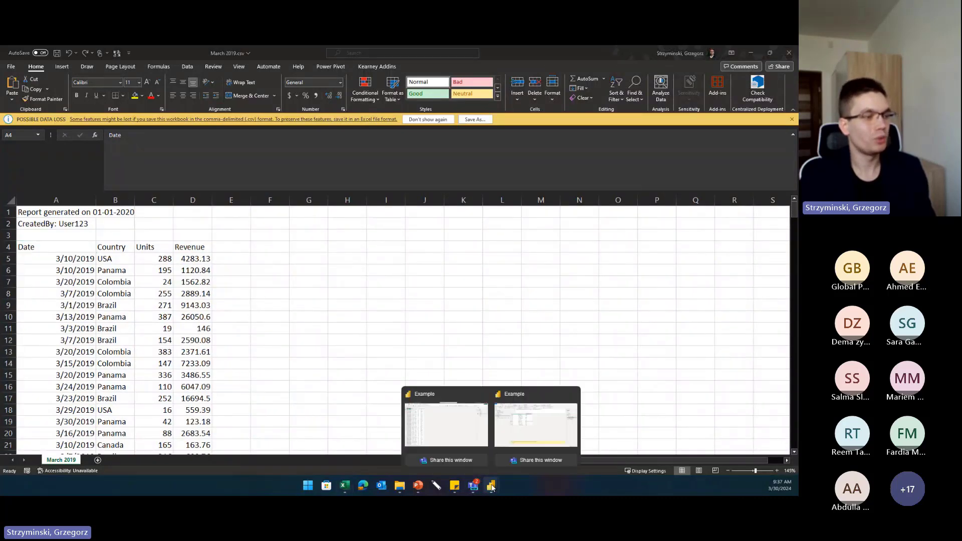
click(535, 425)
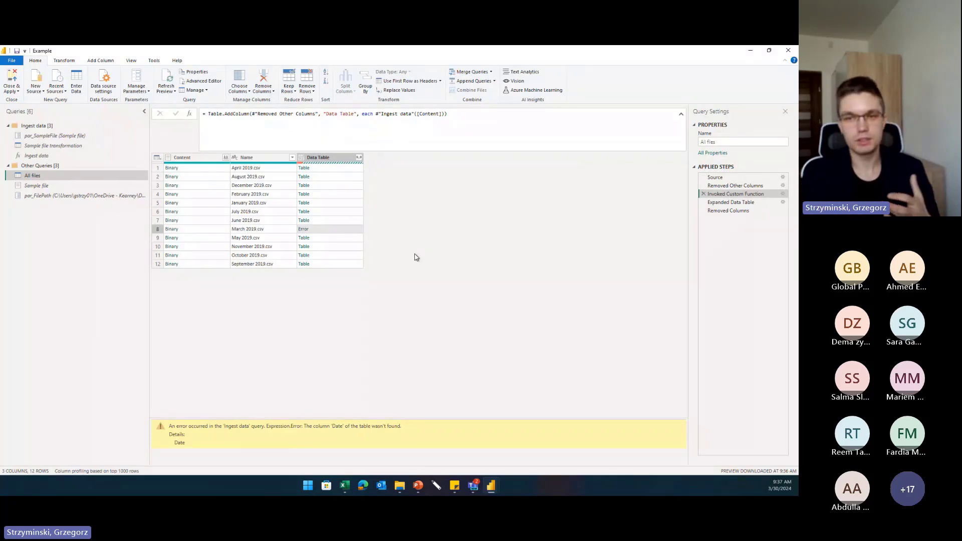
Compare the Sample file transformation output with the All files query at Invoked Custom Function, and view the transformation's Source step.
click(53, 145)
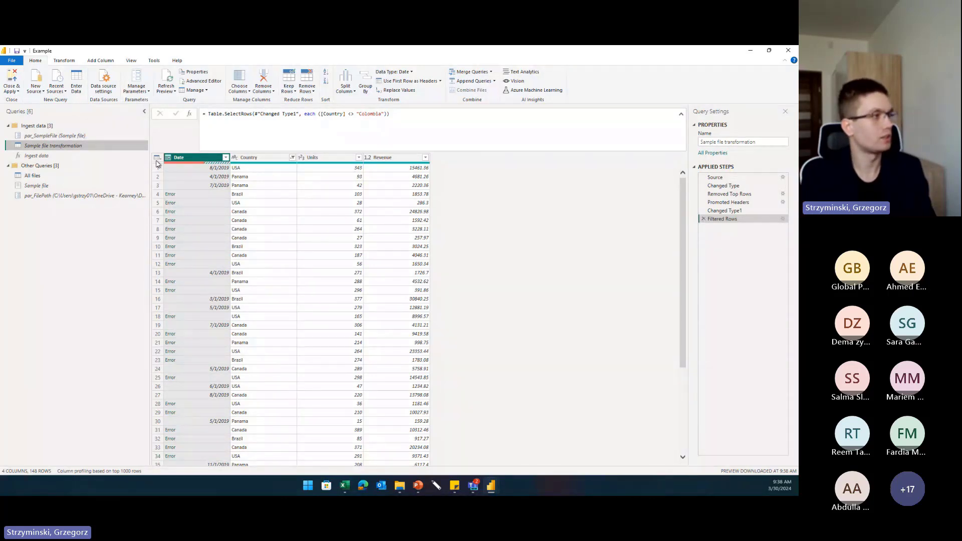
click(97, 179)
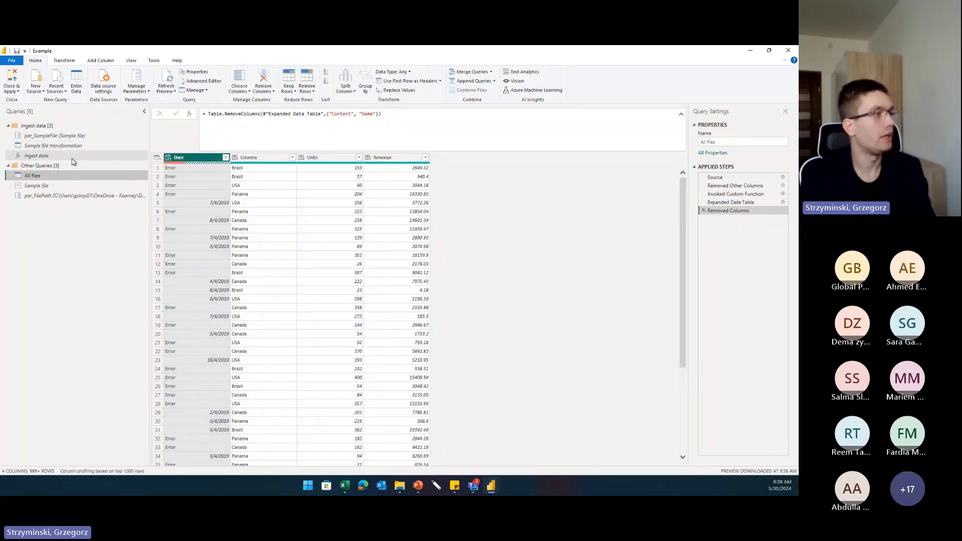
click(76, 186)
click(76, 176)
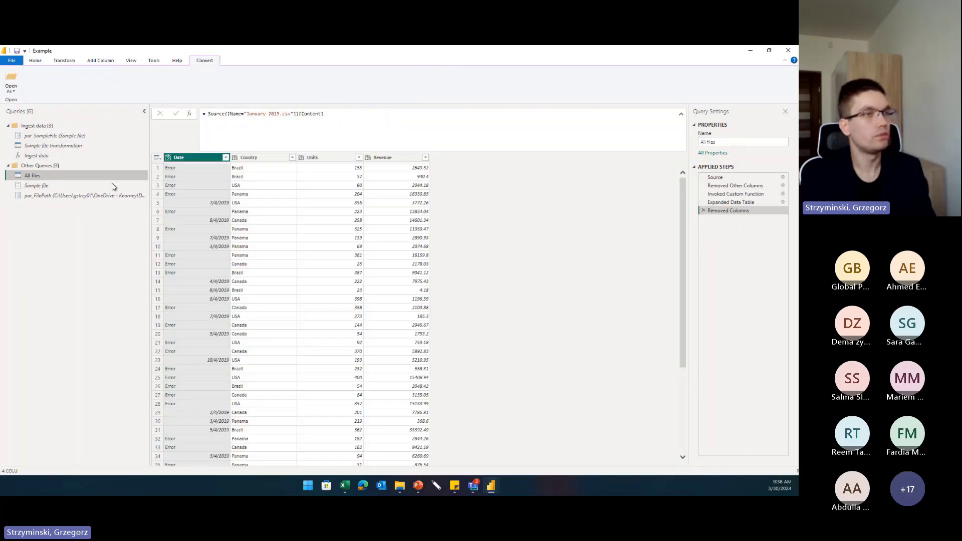
click(729, 186)
click(729, 194)
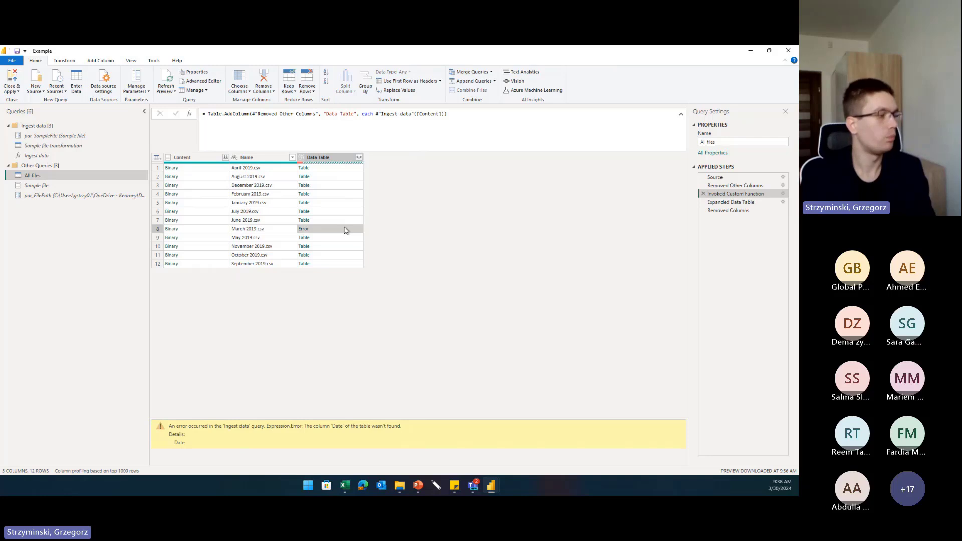
click(71, 147)
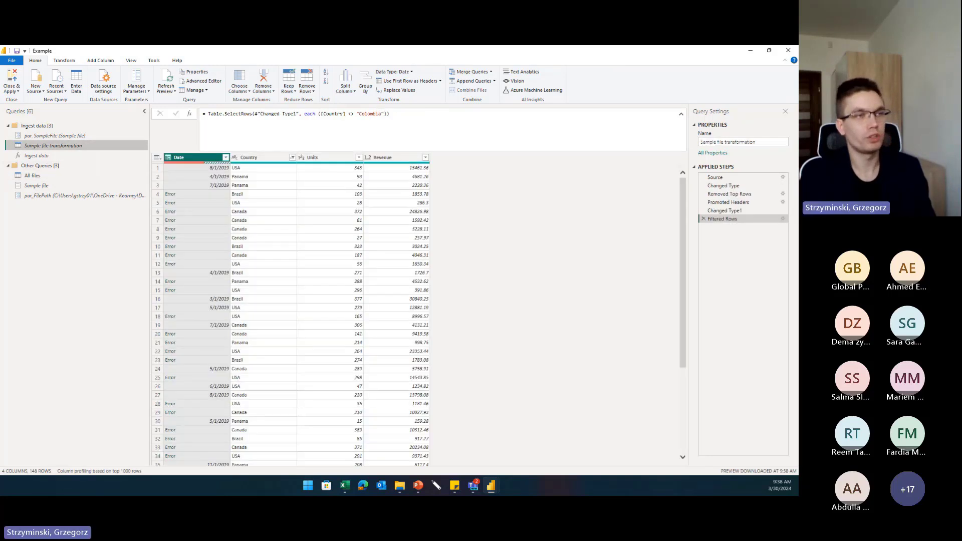
click(729, 177)
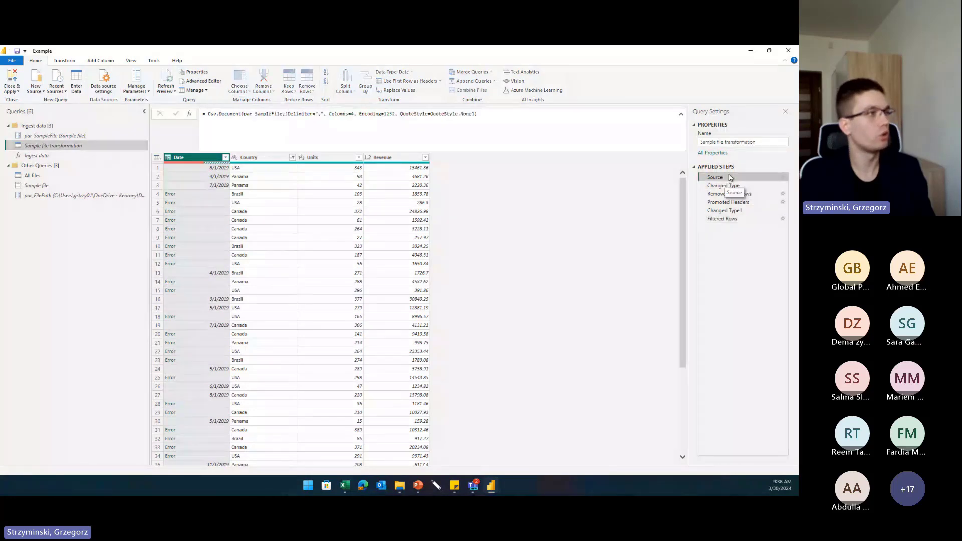
Point the Sample file query's Navigation step to March 2019.csv, and delete the automatically added Imported CSV and Changed Type steps.
click(89, 189)
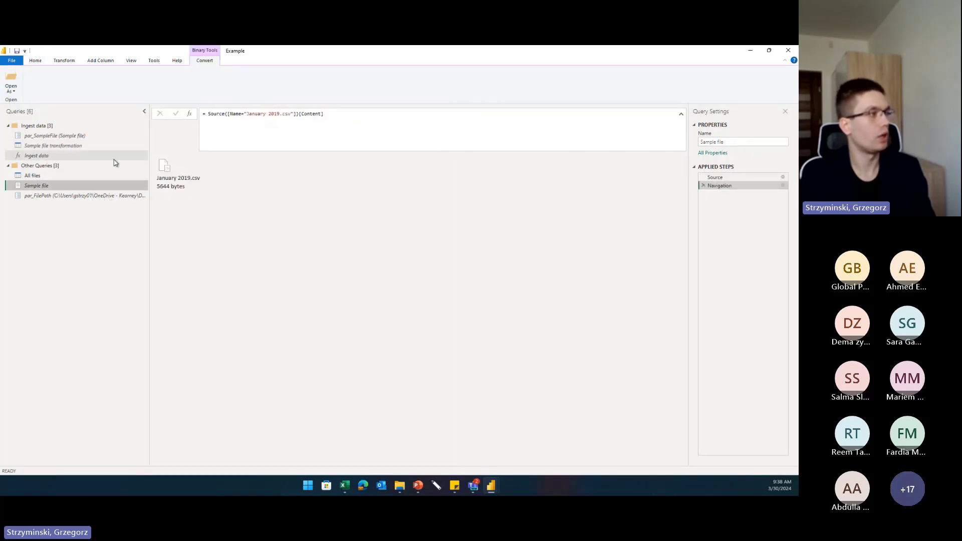
double_click(251, 114)
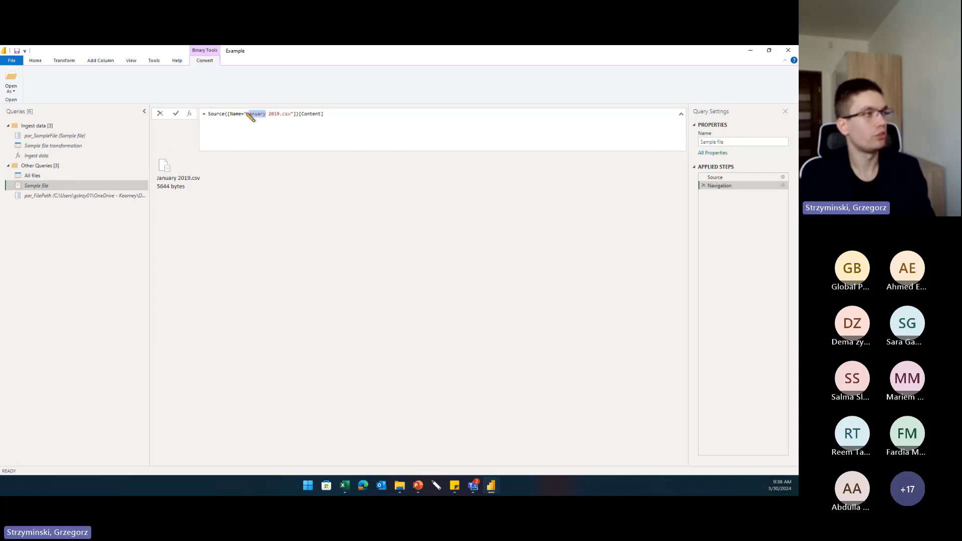
text(Mar)
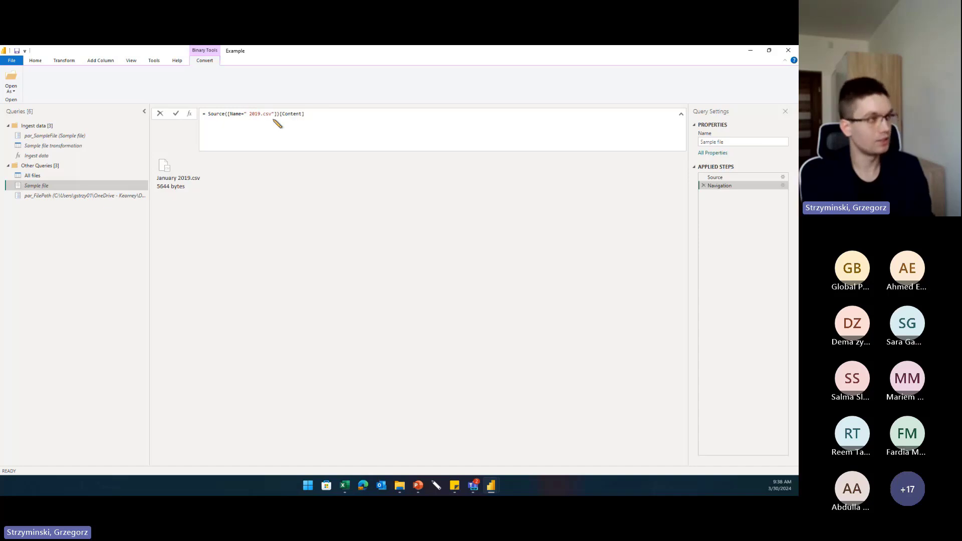
text(ch)
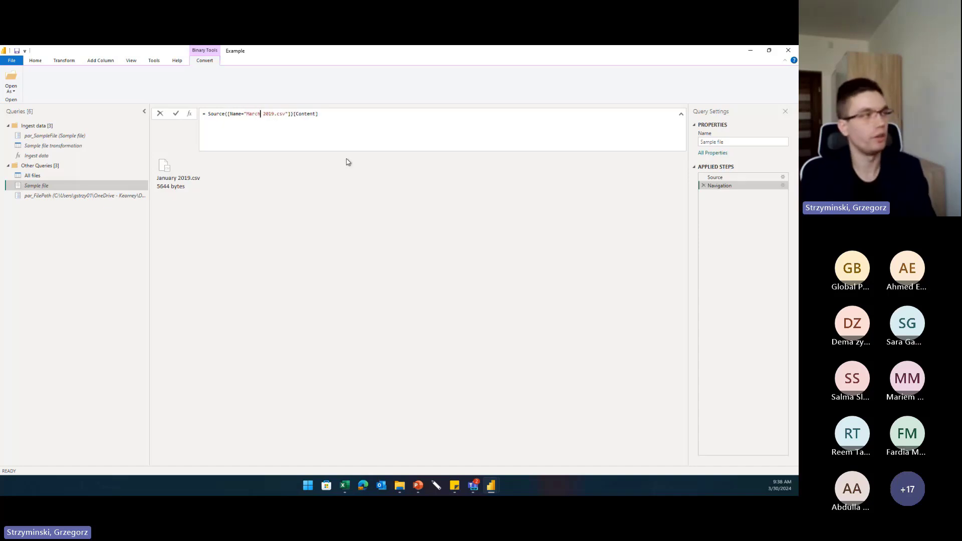
key(Return)
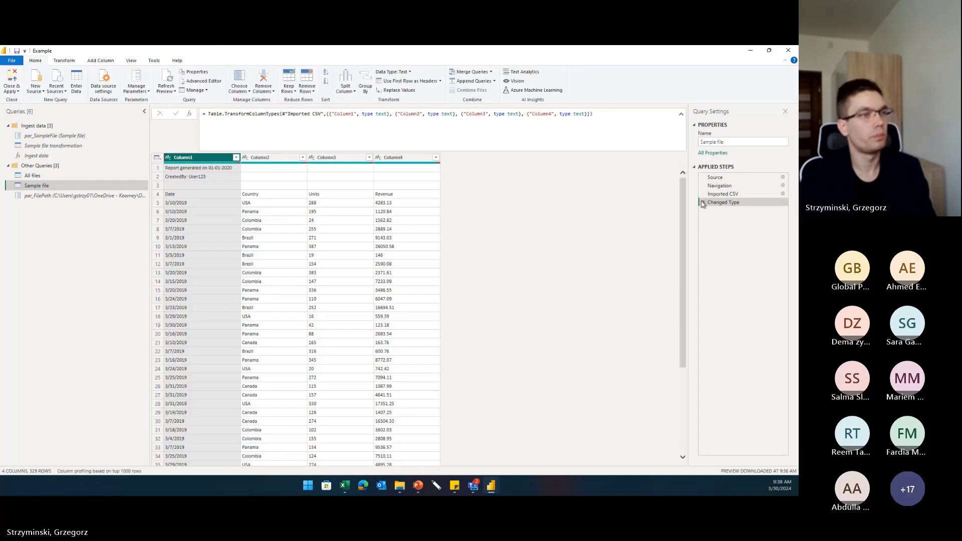
click(702, 202)
click(703, 195)
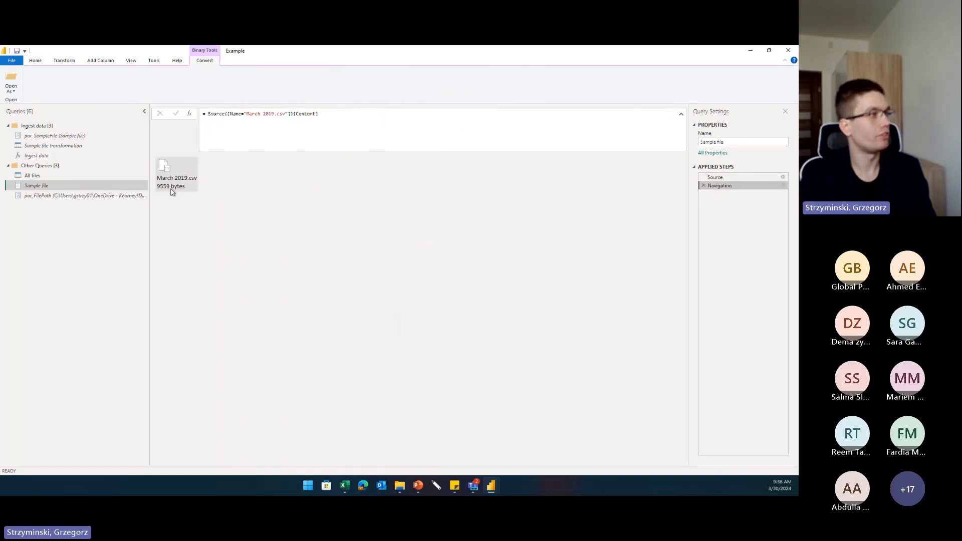
Trace the missing Date column error in Sample file transformation backwards from Filtered Rows to the first Changed Type step.
click(62, 146)
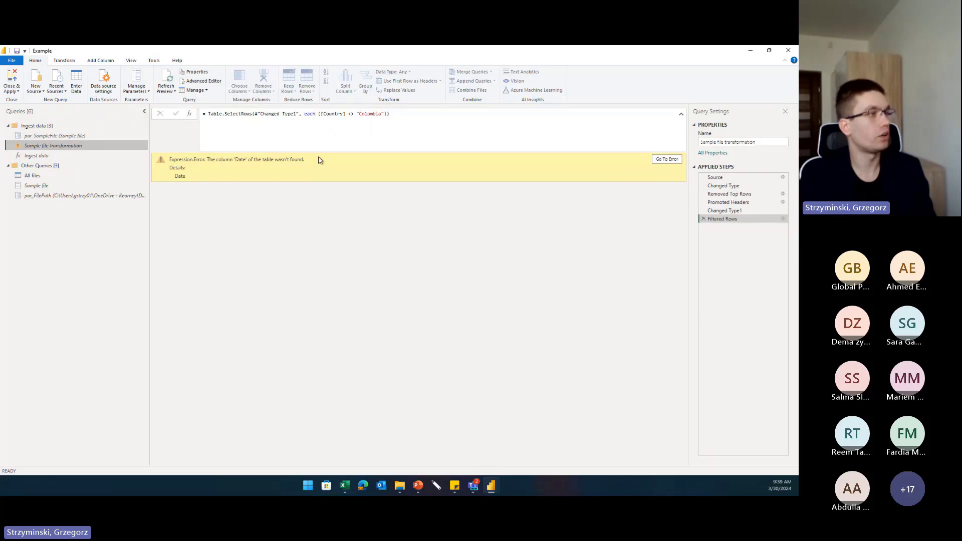
click(726, 210)
click(729, 202)
click(737, 196)
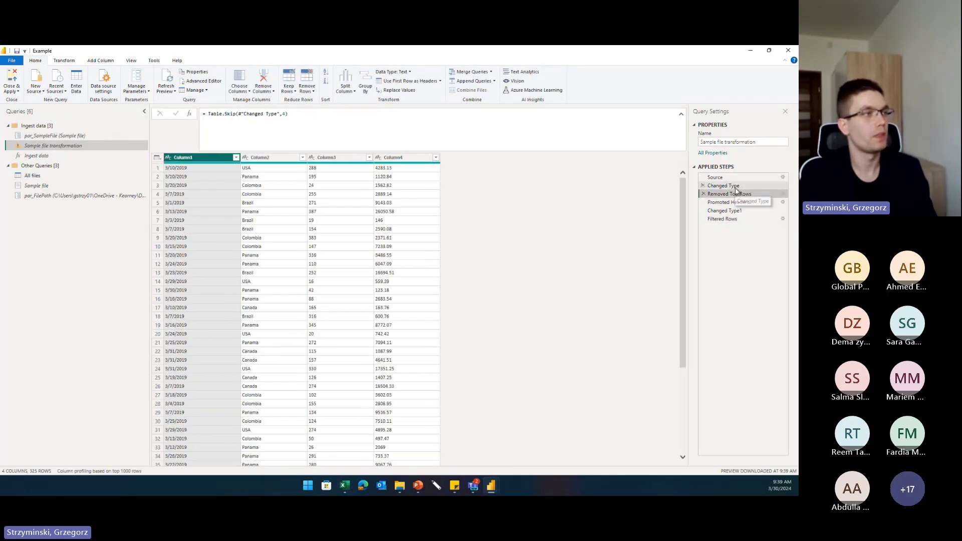
click(735, 189)
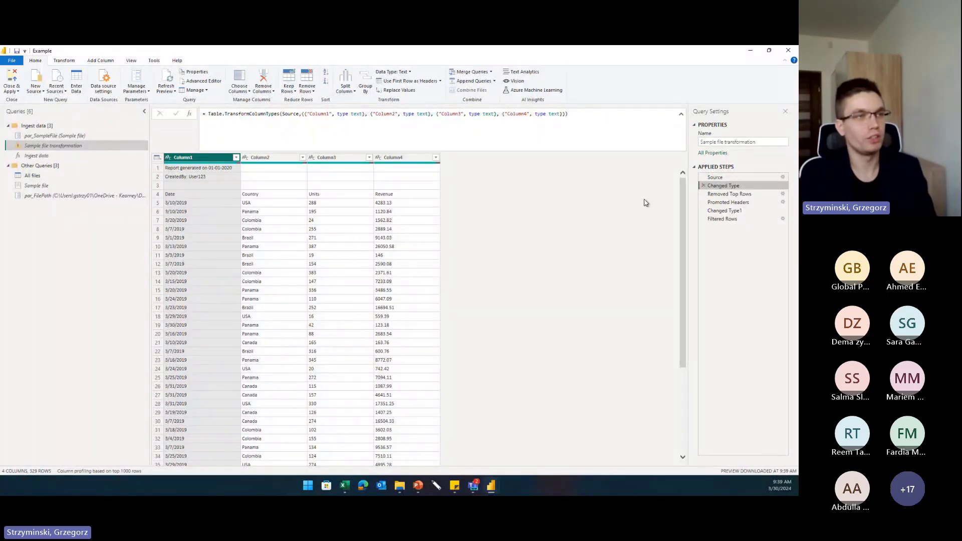
Compare header row 4 at Changed Type with the output of the Removed Top Rows and Promoted Headers steps.
click(741, 194)
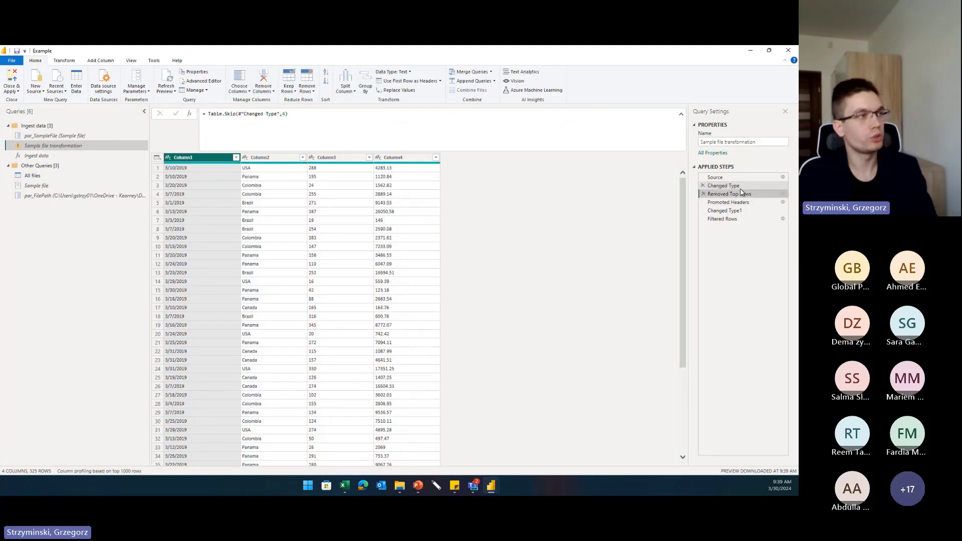
click(731, 186)
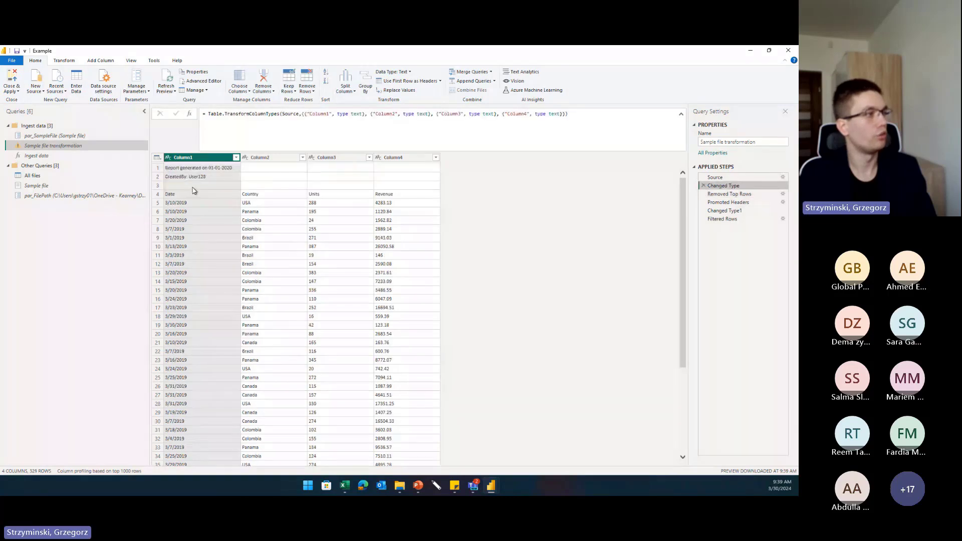
click(157, 195)
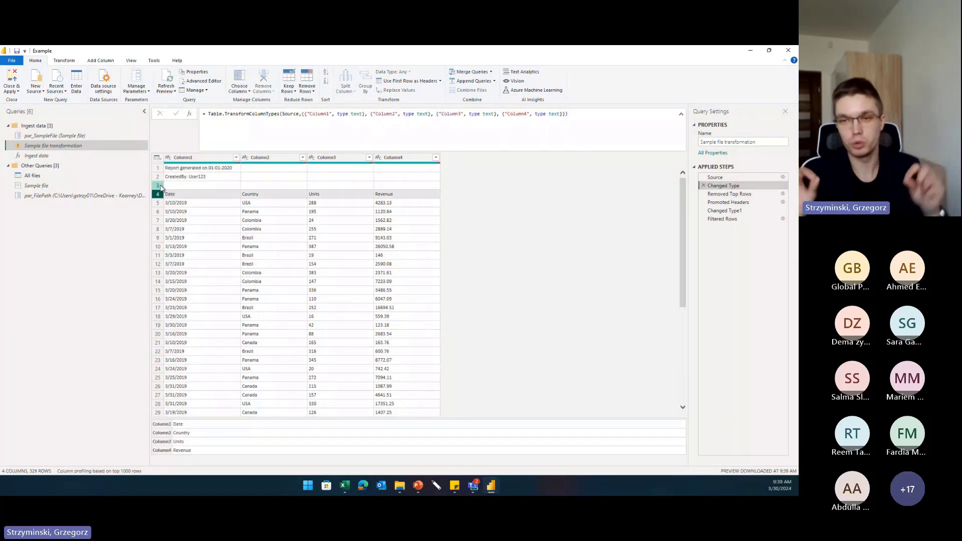
click(755, 196)
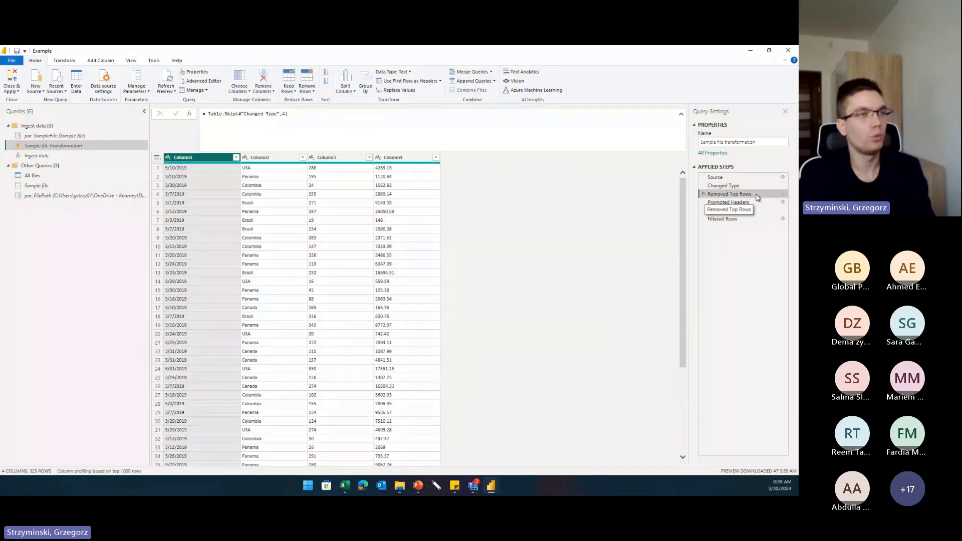
click(745, 202)
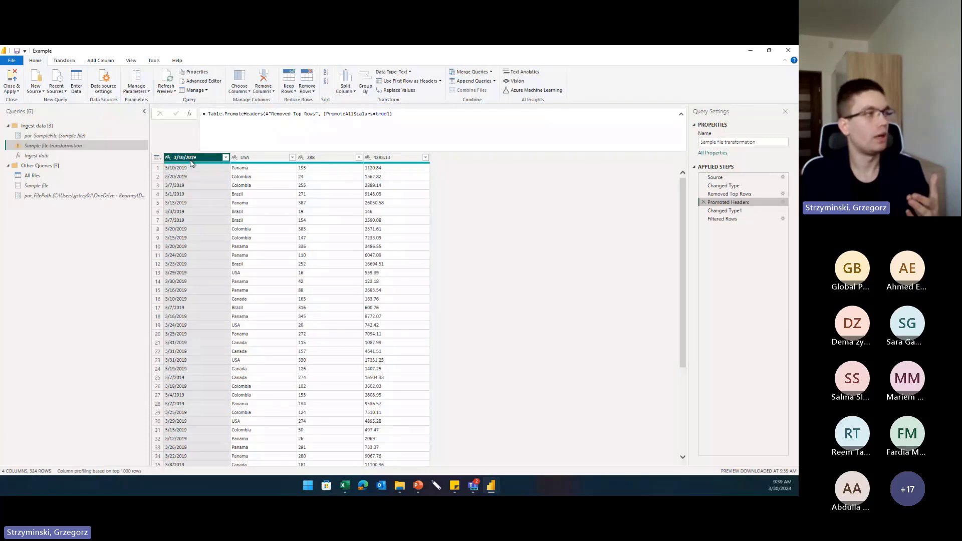
Recheck the Changed Type1 and Removed Top Rows steps, and inspect row 3 at the Source step.
click(731, 194)
click(732, 211)
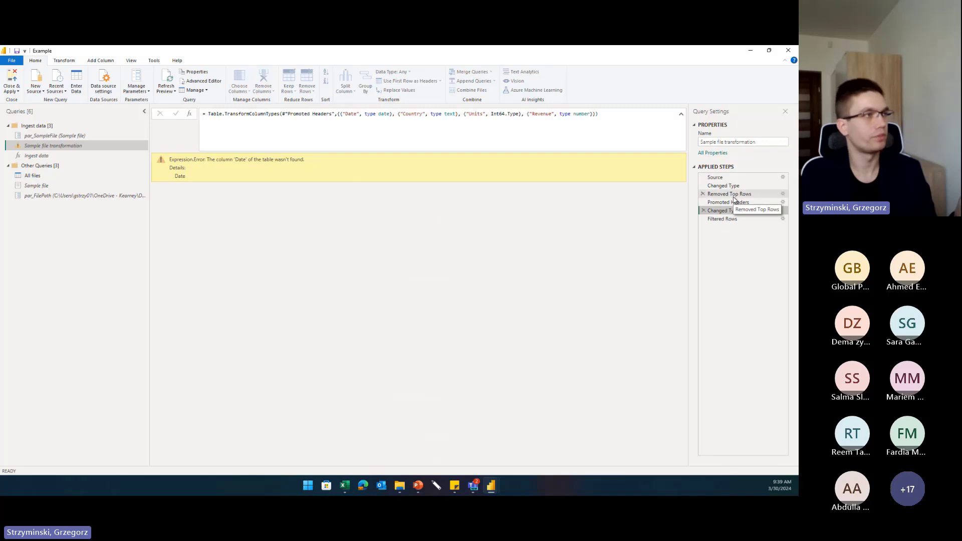
click(734, 195)
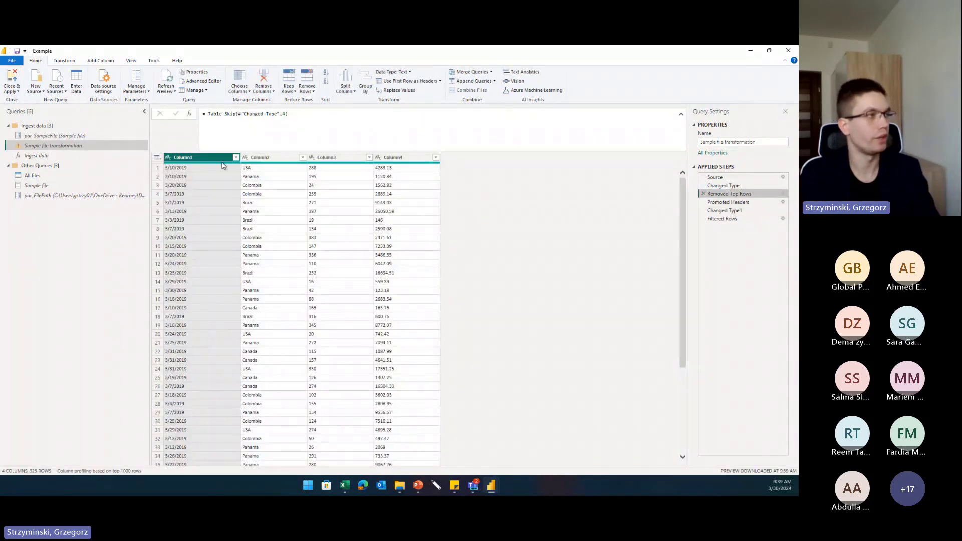
key(Up)
key(Up)
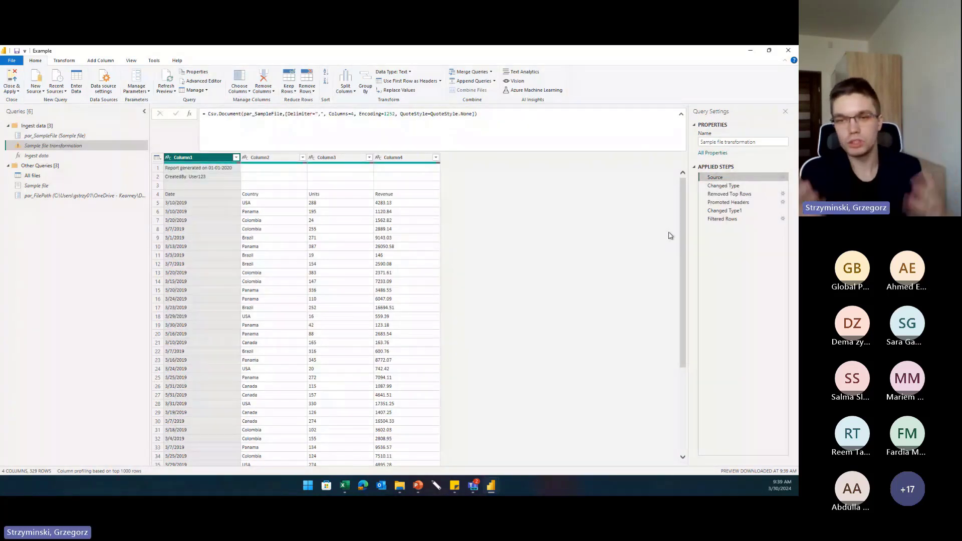
click(158, 184)
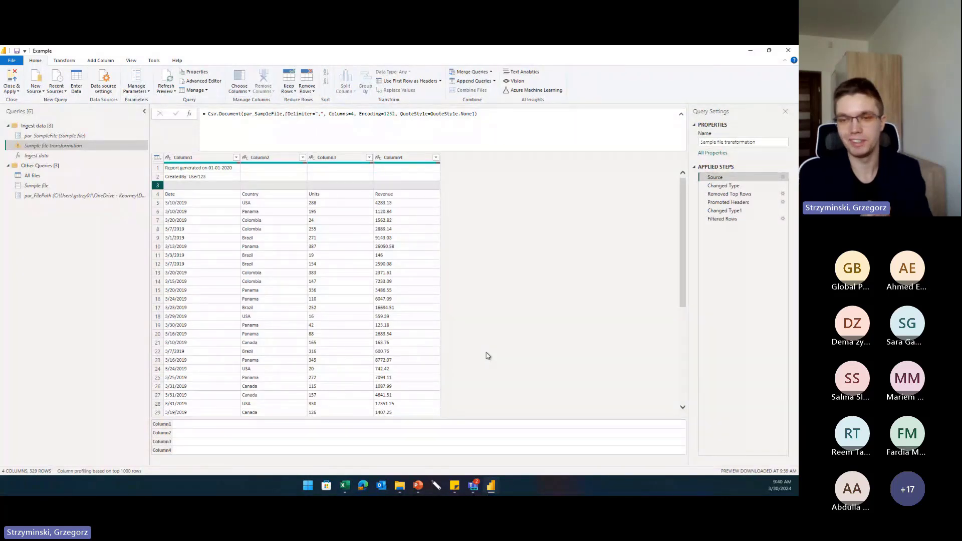
Switch to Excel, insert a blank row above the CreatedBy row in March 2019.csv, then save and close the file.
click(347, 489)
click(142, 267)
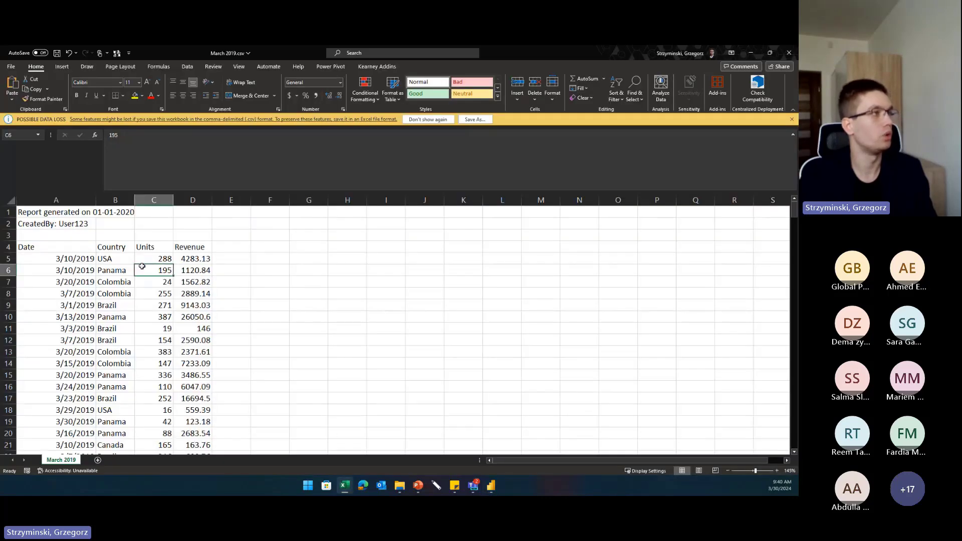
click(8, 228)
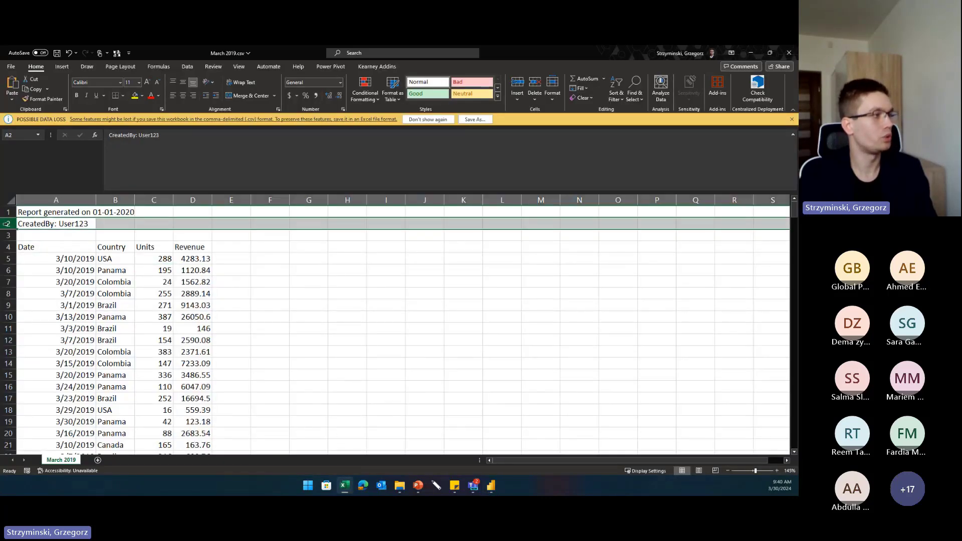
right_click(8, 228)
click(30, 306)
click(128, 236)
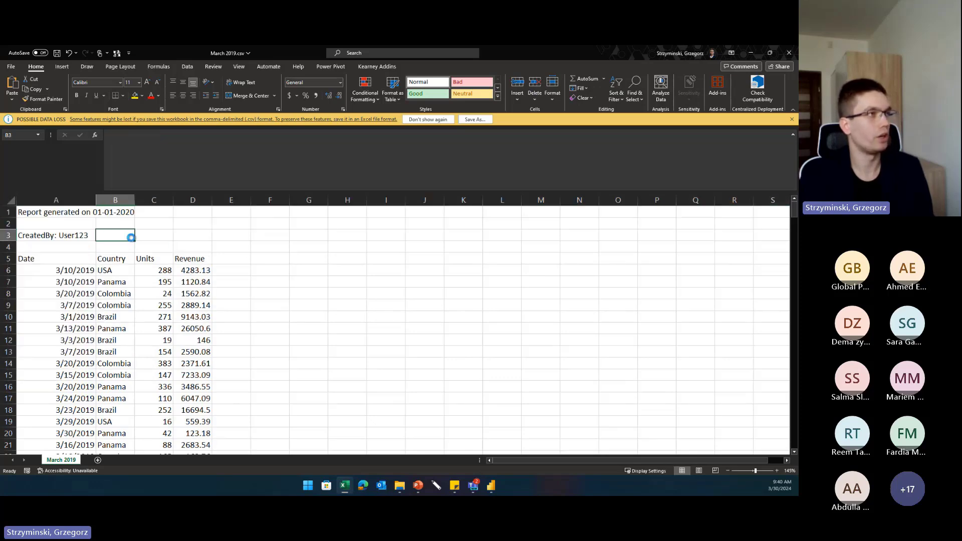
click(789, 53)
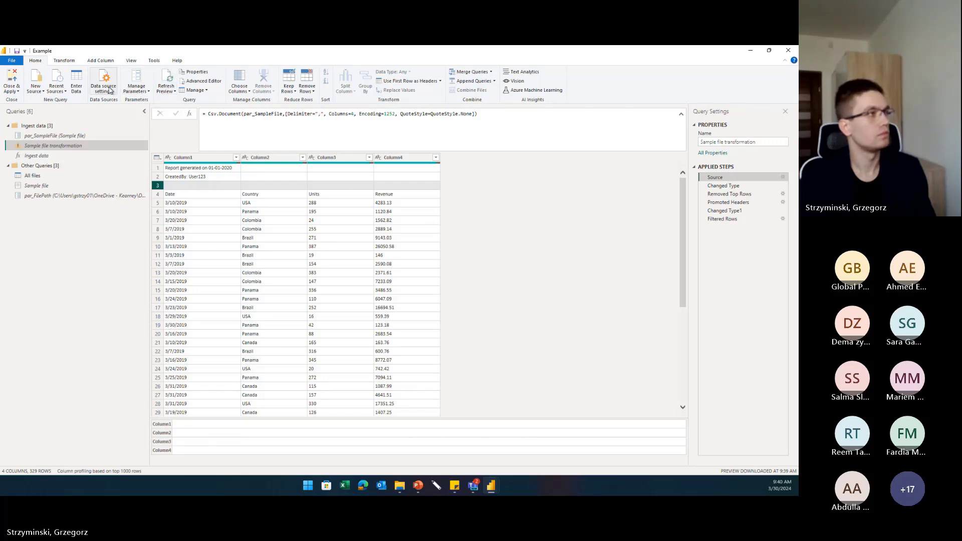
Refresh the Sample file transformation preview, and check the Changed Type, Removed Top Rows and Promoted Headers steps.
click(168, 80)
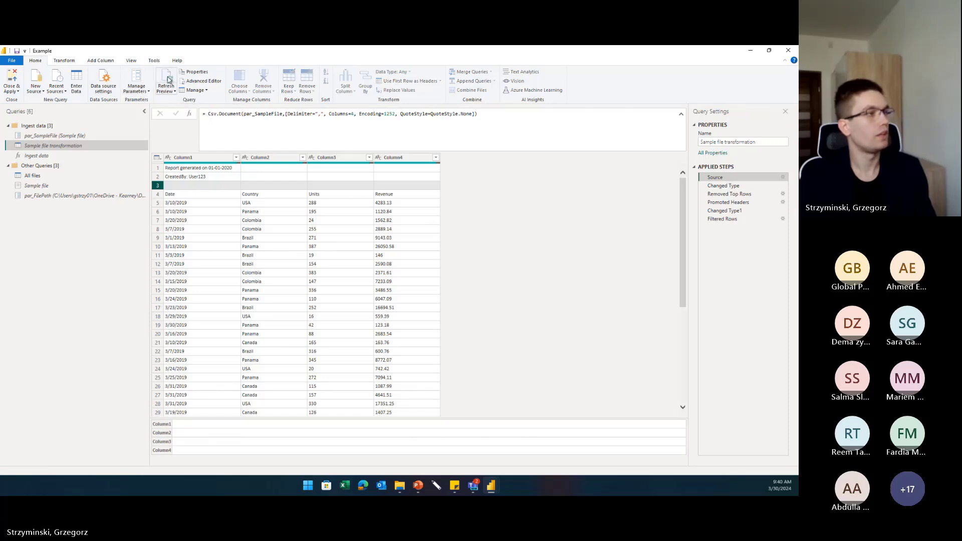
click(725, 186)
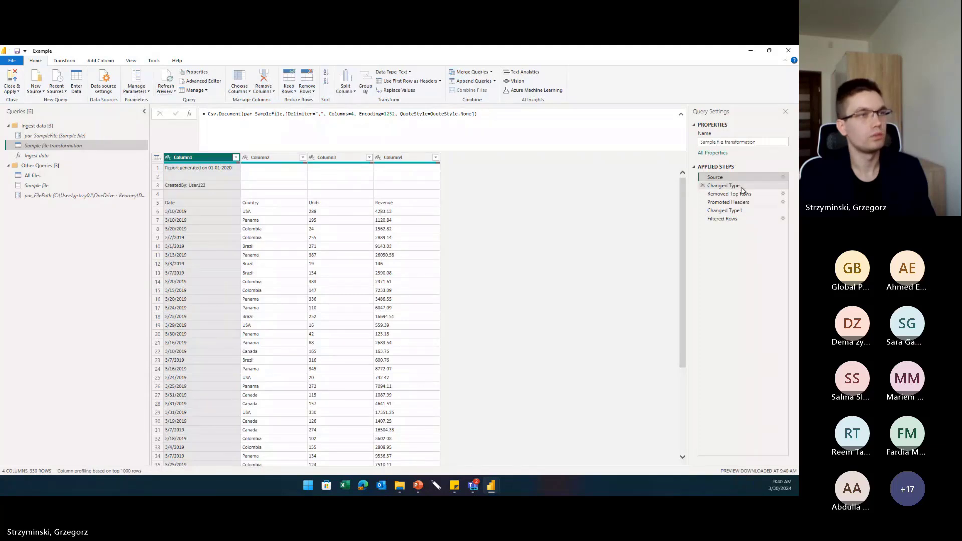
click(736, 194)
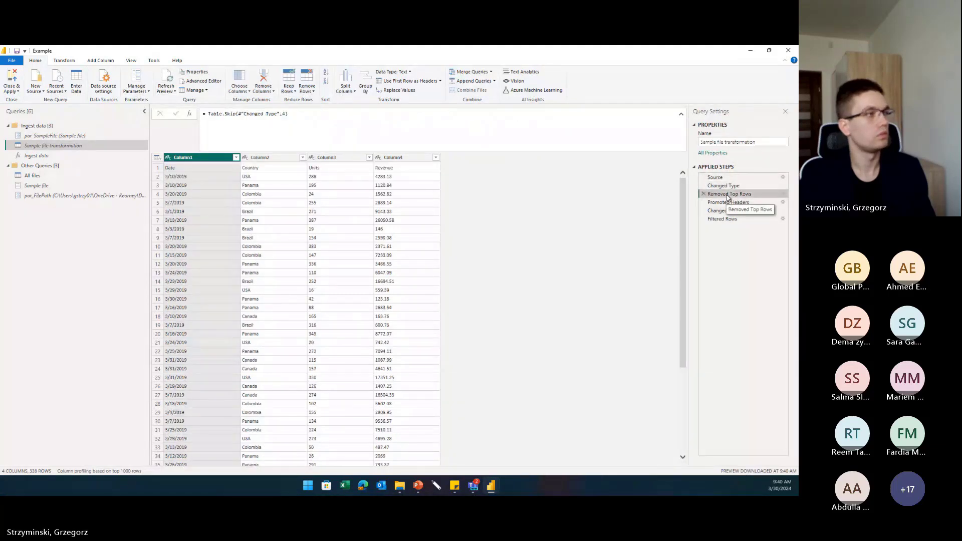
click(729, 203)
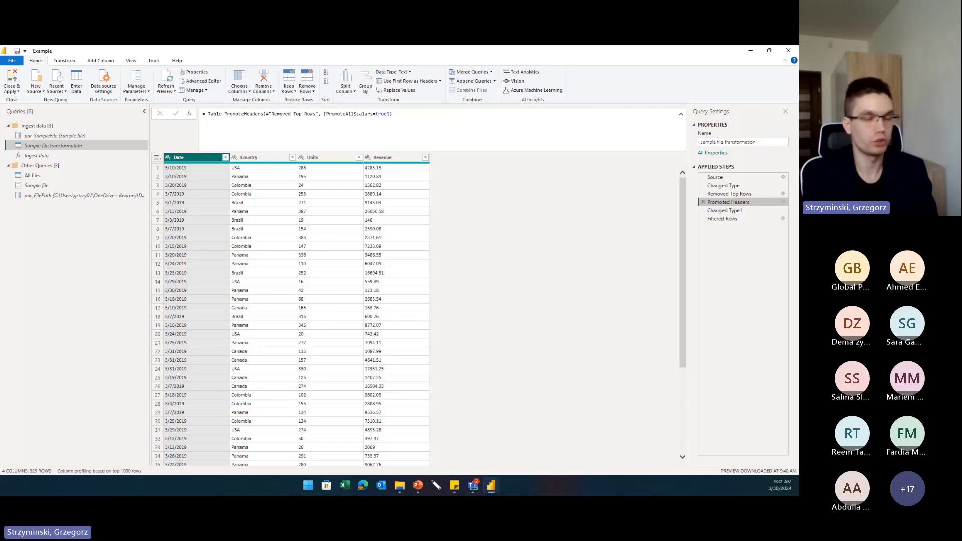
Switch to the Live Demo slide of the PowerPoint presentation.
key(alt+Tab)
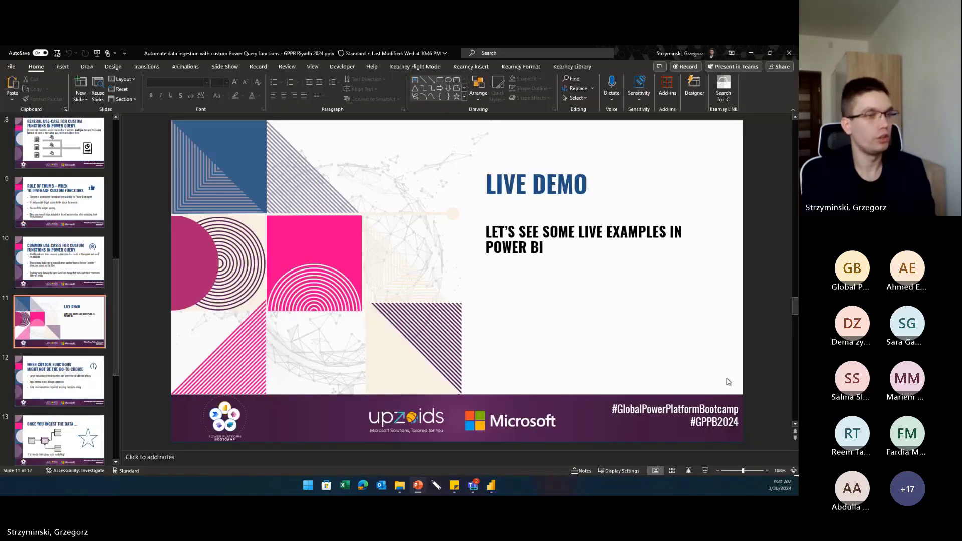